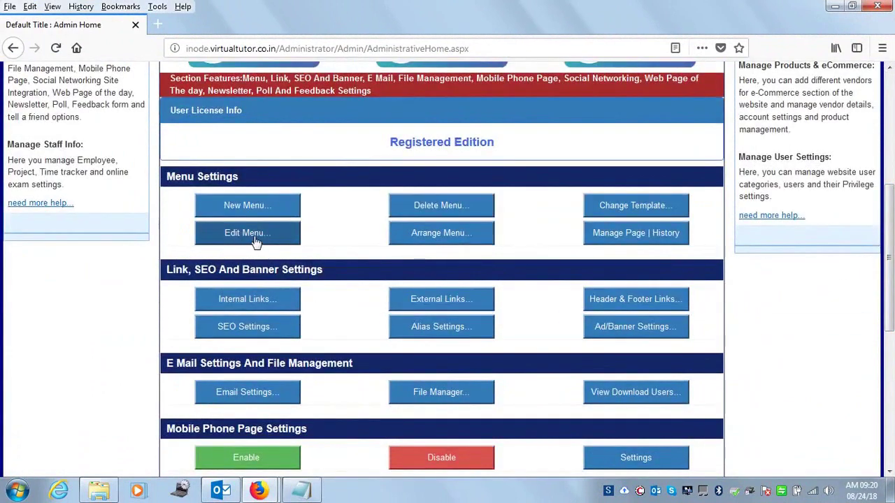
Review the list of planned menu names in WebCloudText.txt in Notepad.
{"action": "left_click", "coordinate": [312, 488]}
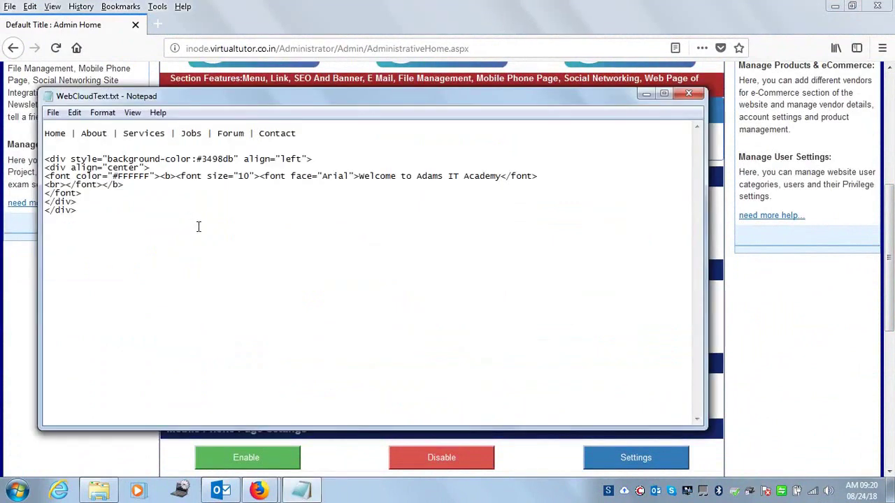
{"action": "left_click_drag", "start_coordinate": [318, 135], "coordinate": [4, 134]}
{"action": "left_click", "coordinate": [370, 132]}
{"action": "left_click", "coordinate": [644, 94]}
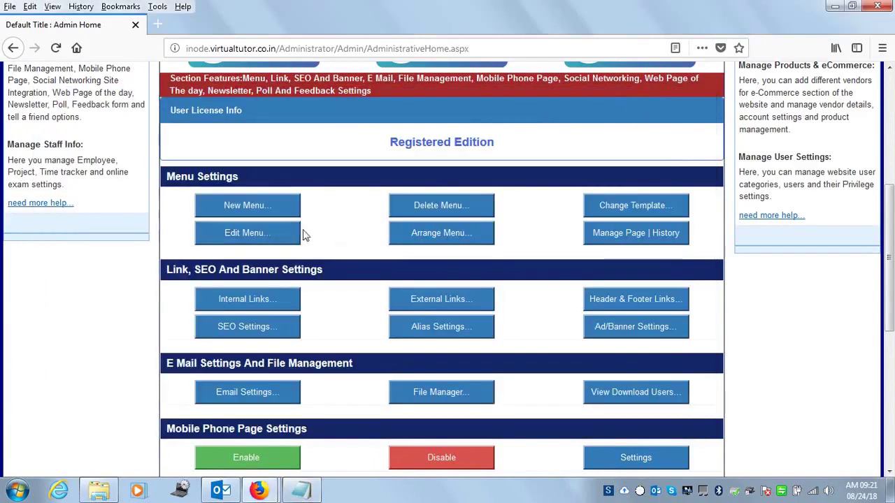
Open the menu editing page and load Menu 1 for editing.
{"action": "left_click", "coordinate": [253, 238]}
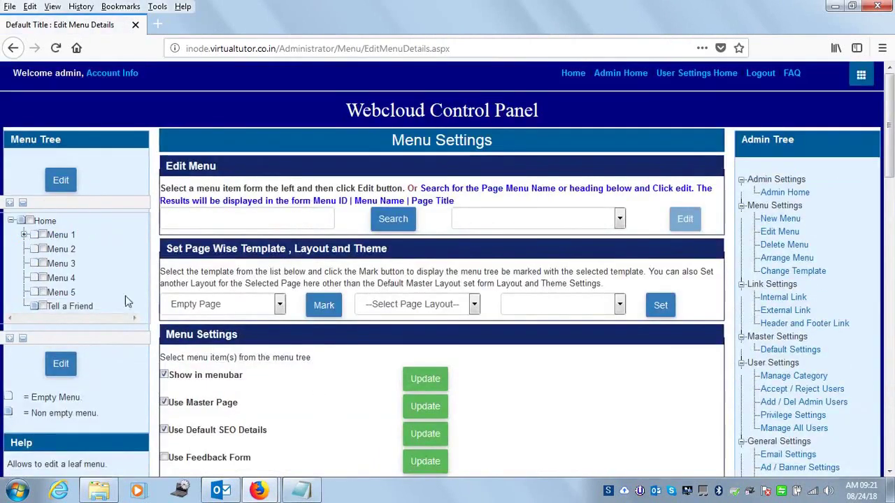
{"action": "left_click", "coordinate": [43, 236]}
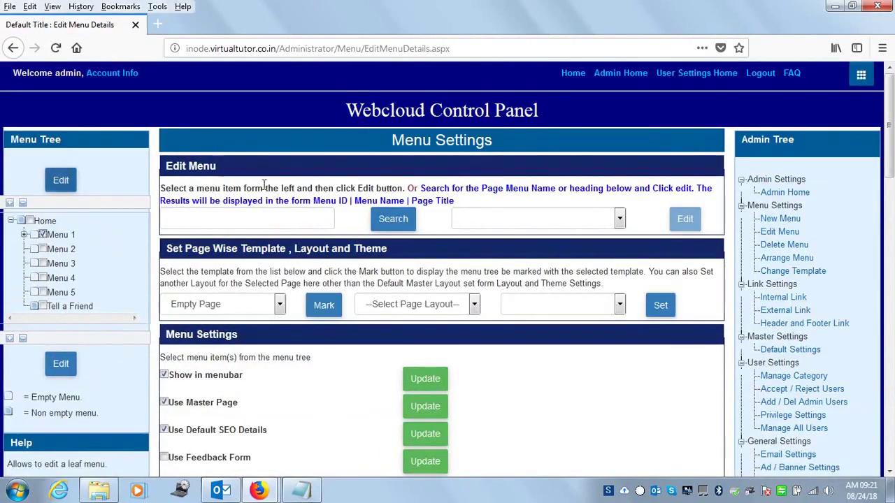
{"action": "left_click", "coordinate": [61, 180]}
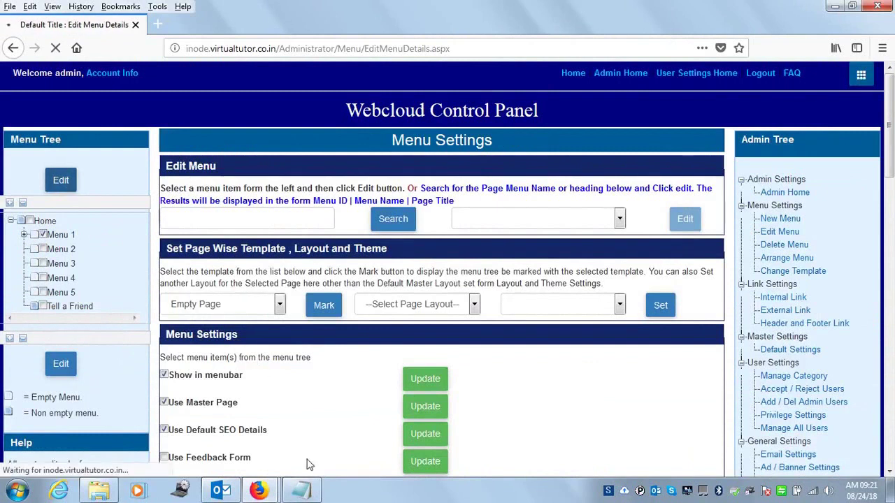
{"action": "key", "text": "alt+Tab"}
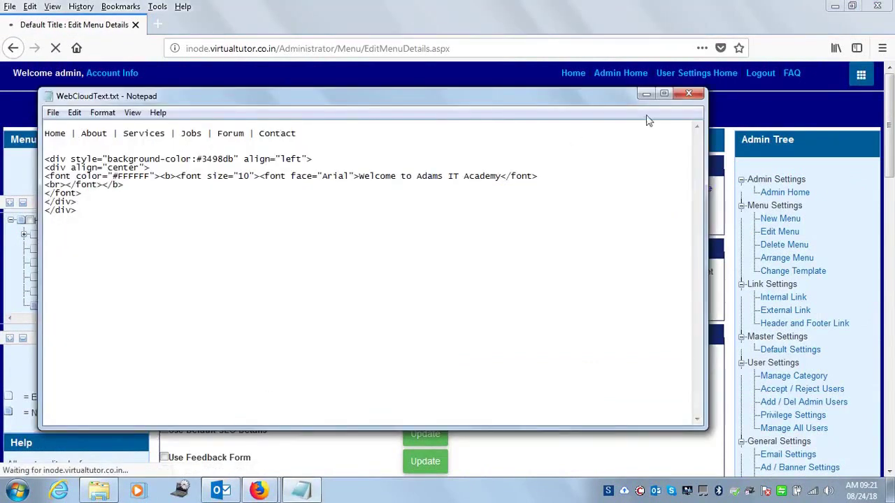
{"action": "left_click", "coordinate": [643, 95]}
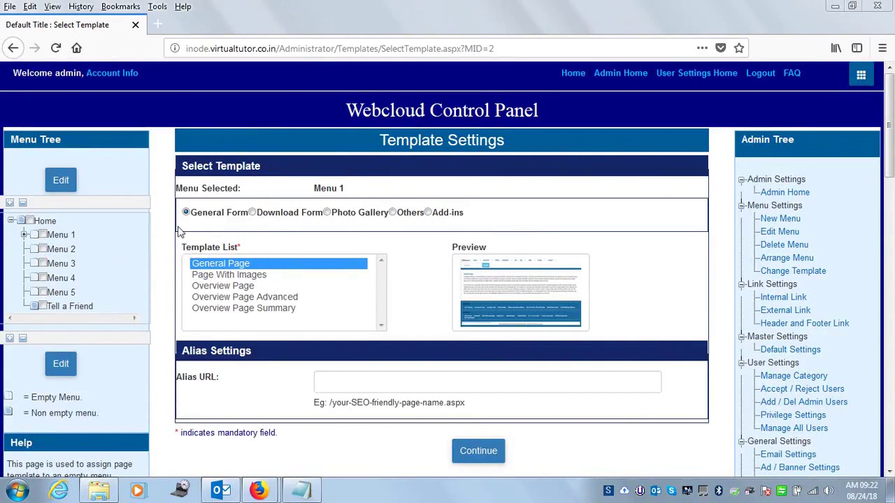
Assign the Tree Menu Page template from the Others category to Menu 1 with the alias URL /about.aspx.
{"action": "left_click", "coordinate": [336, 379]}
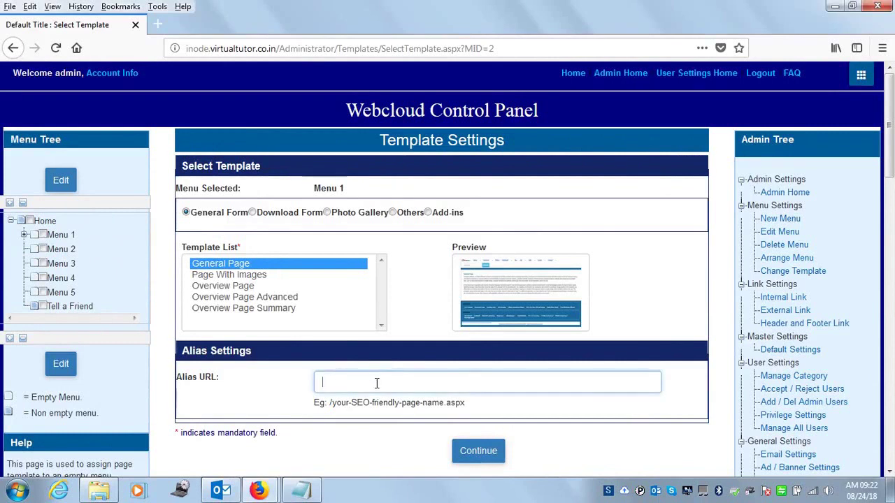
{"action": "type", "text": "/"}
{"action": "left_click", "coordinate": [392, 213]}
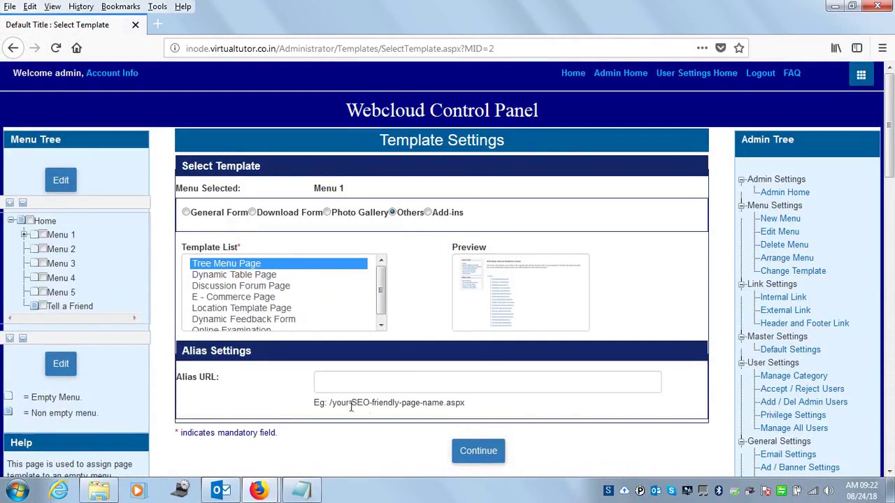
{"action": "left_click", "coordinate": [344, 381]}
{"action": "type", "text": "/"}
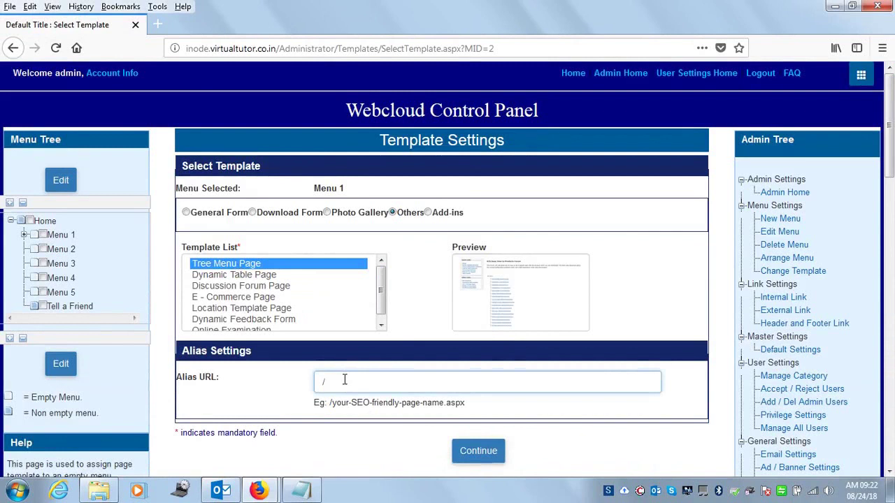
{"action": "type", "text": "about.aspx"}
{"action": "scroll", "coordinate": [891, 165], "scroll_direction": "down", "scroll_amount": 3}
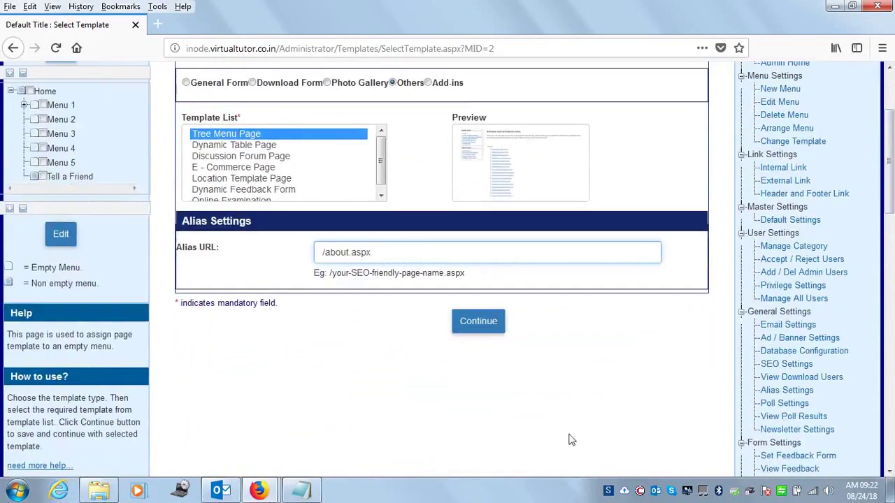
{"action": "left_click", "coordinate": [483, 323]}
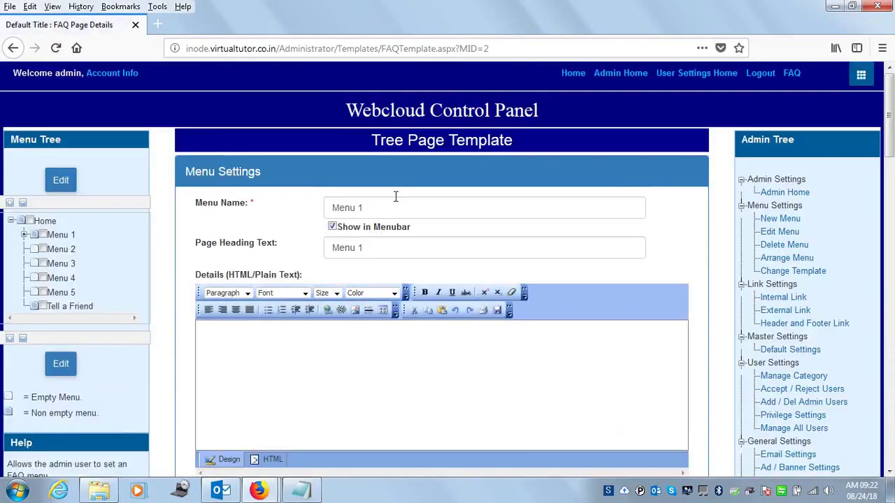
Set the menu name to "About" and the page heading text to "About the Organization".
{"action": "triple_click", "coordinate": [395, 203]}
{"action": "type", "text": "A"}
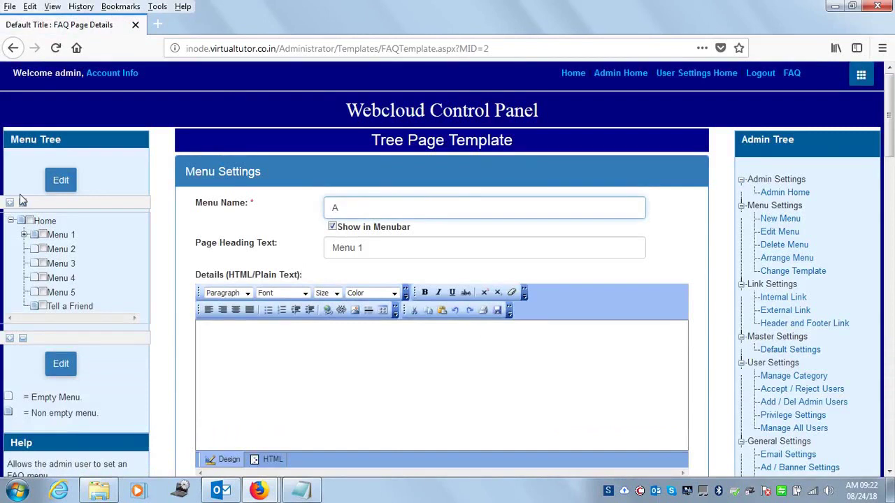
{"action": "type", "text": "bout"}
{"action": "triple_click", "coordinate": [379, 248]}
{"action": "type", "text": "About"}
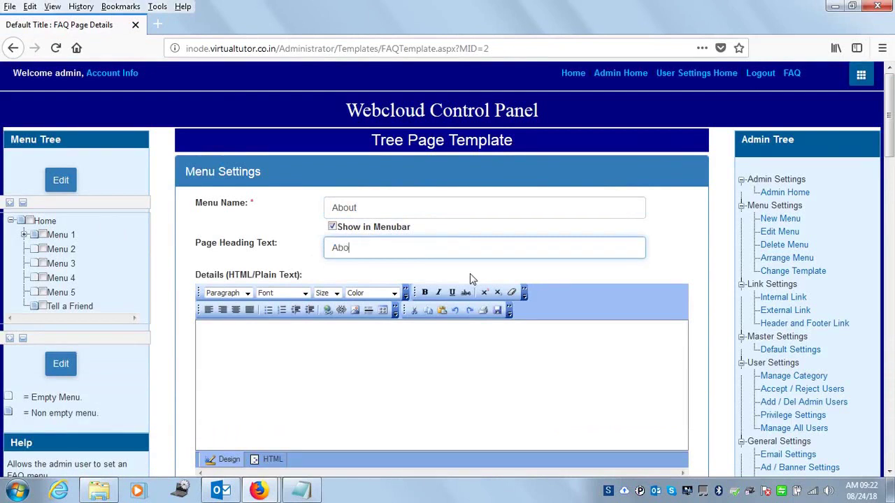
{"action": "type", "text": " the Organization"}
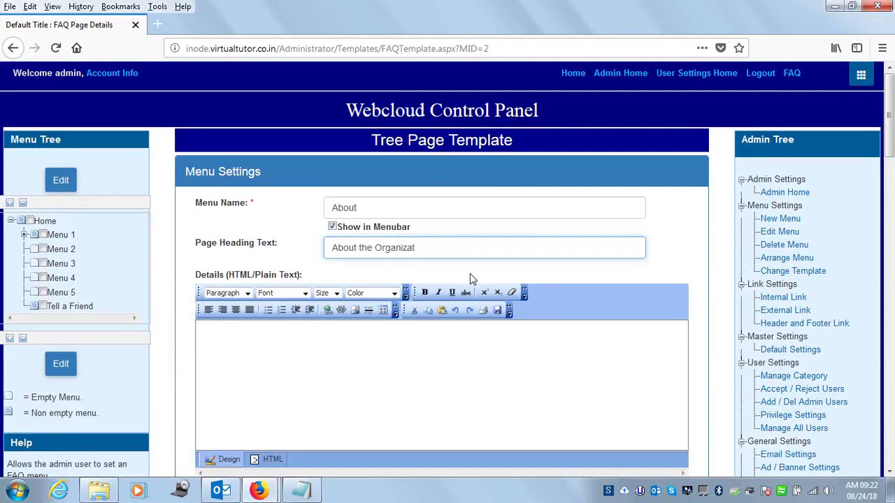
Enter "This is a Sample Organization About Page" as the page details and save the menu settings.
{"action": "left_click", "coordinate": [462, 357]}
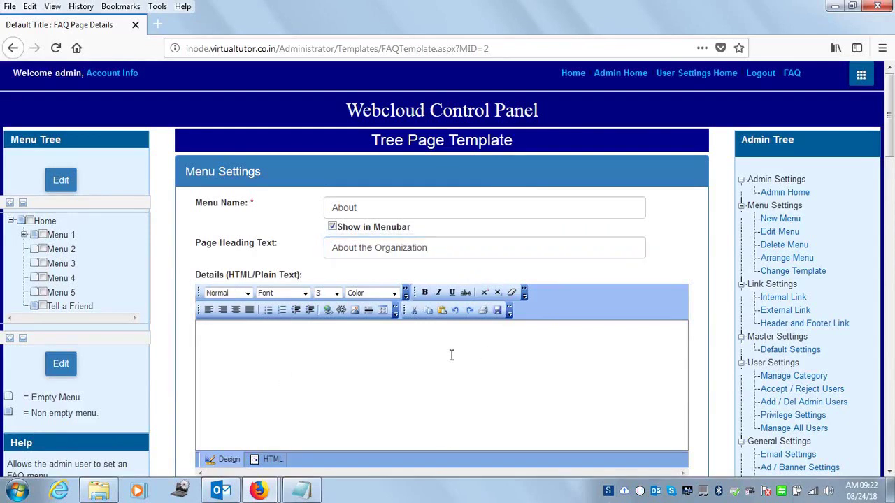
{"action": "scroll", "coordinate": [892, 133], "scroll_direction": "down", "scroll_amount": 2}
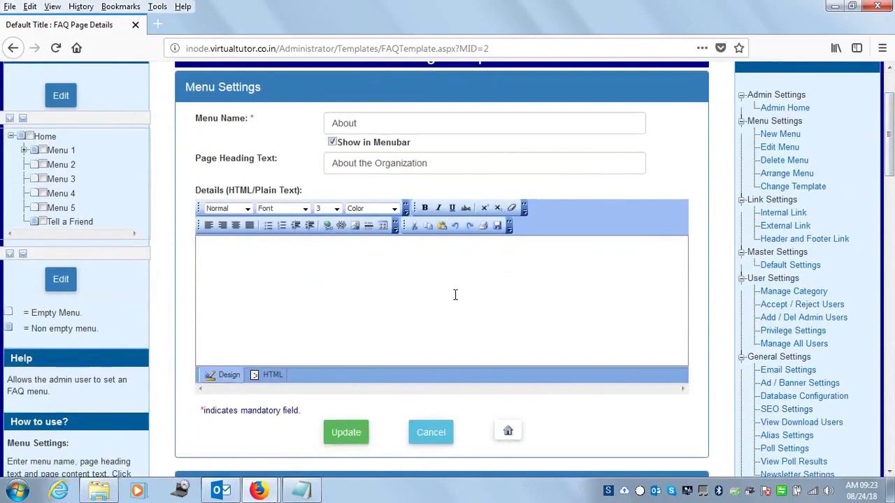
{"action": "type", "text": "This is a Sample O"}
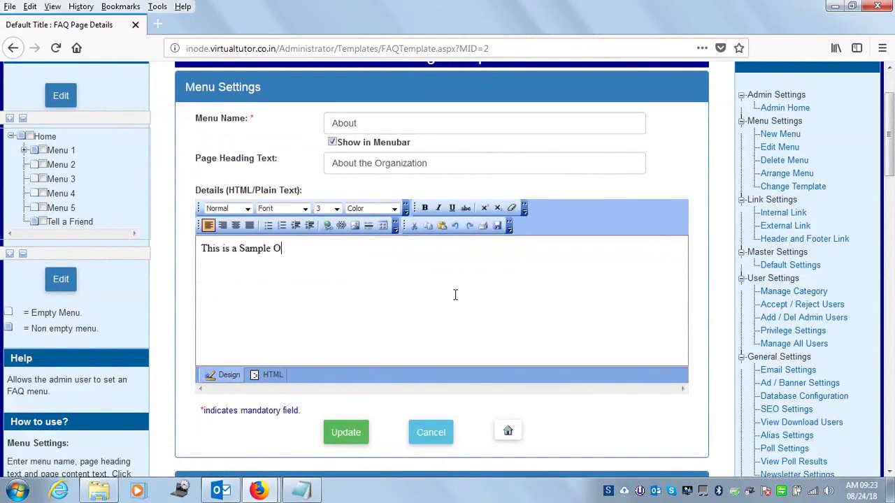
{"action": "type", "text": "rganization About Page"}
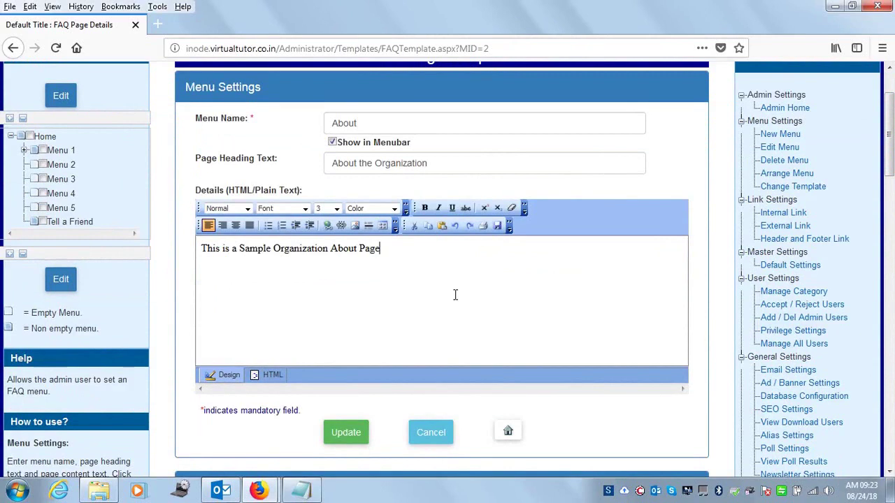
{"action": "left_click", "coordinate": [338, 439]}
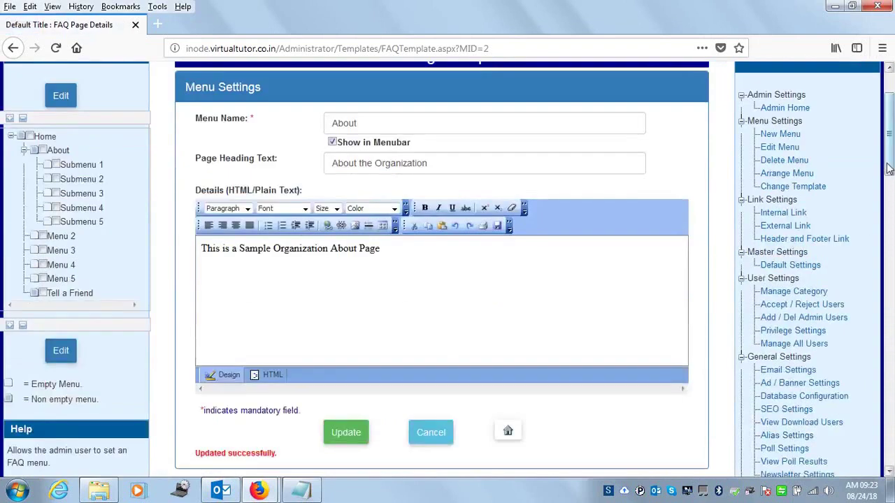
Open the website's home page in a new tab and view its About page.
{"action": "scroll", "coordinate": [884, 238], "scroll_direction": "down", "scroll_amount": 5}
{"action": "scroll", "coordinate": [883, 238], "scroll_direction": "down", "scroll_amount": 2}
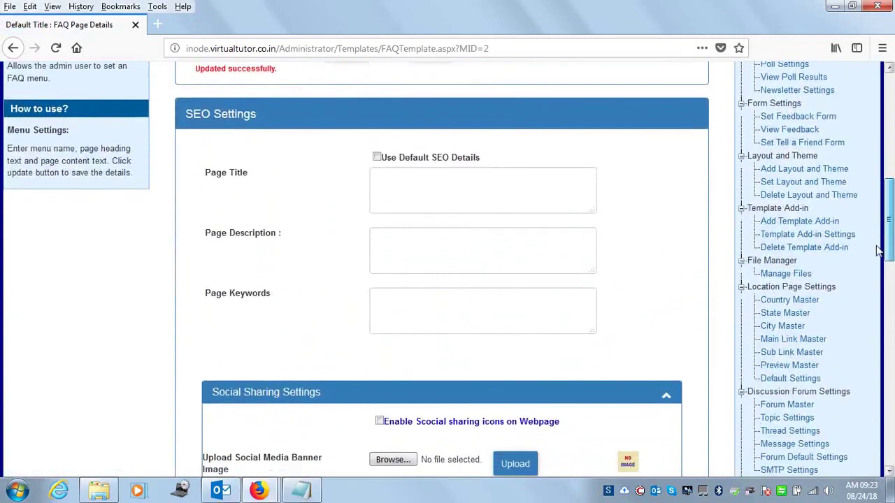
{"action": "scroll", "coordinate": [878, 251], "scroll_direction": "up", "scroll_amount": 2}
{"action": "scroll", "coordinate": [880, 266], "scroll_direction": "down", "scroll_amount": 4}
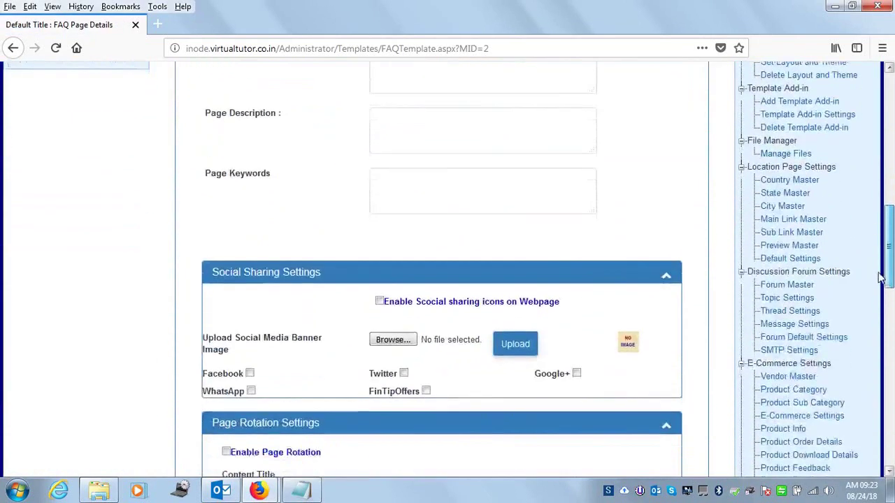
{"action": "scroll", "coordinate": [879, 265], "scroll_direction": "up", "scroll_amount": 3}
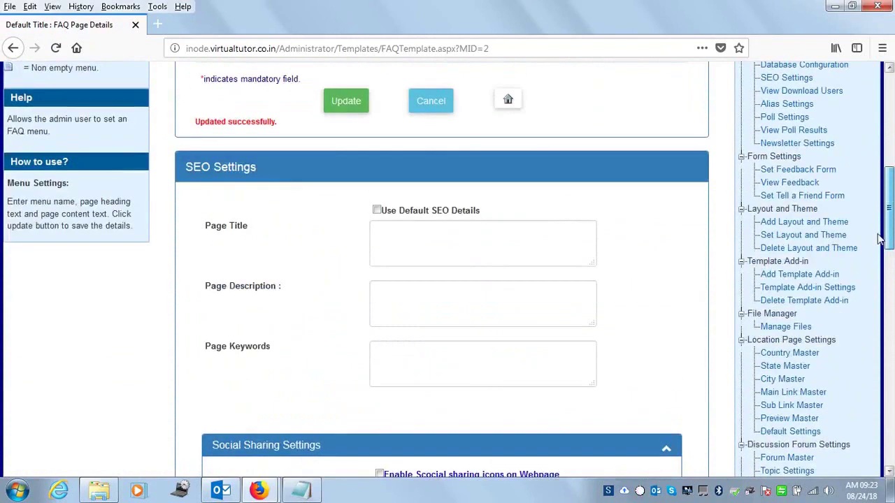
{"action": "scroll", "coordinate": [880, 238], "scroll_direction": "up", "scroll_amount": 7}
{"action": "right_click", "coordinate": [569, 77]}
{"action": "left_click", "coordinate": [617, 83]}
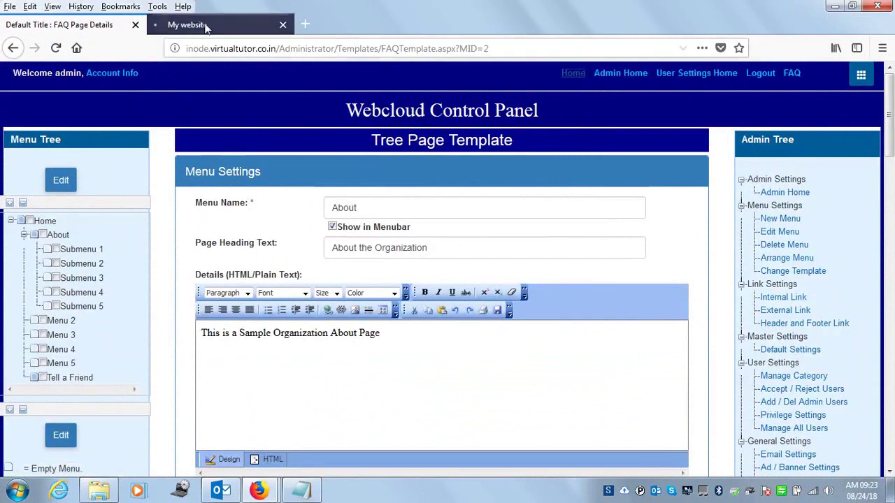
{"action": "left_click", "coordinate": [206, 28]}
{"action": "left_click", "coordinate": [266, 102]}
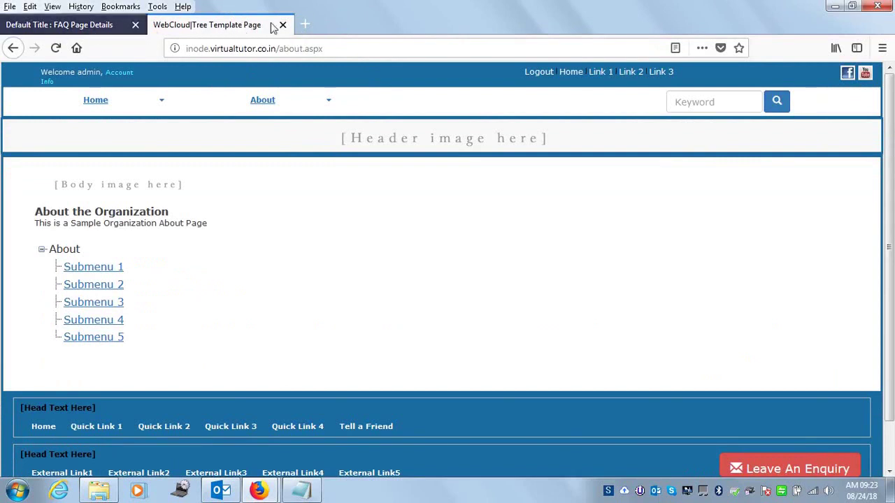
Return to the page's SEO settings in the control panel and enter "About the Orgnization" as the page title.
{"action": "left_click", "coordinate": [84, 27]}
{"action": "left_click_drag", "start_coordinate": [889, 112], "coordinate": [889, 209]}
{"action": "left_click", "coordinate": [487, 239]}
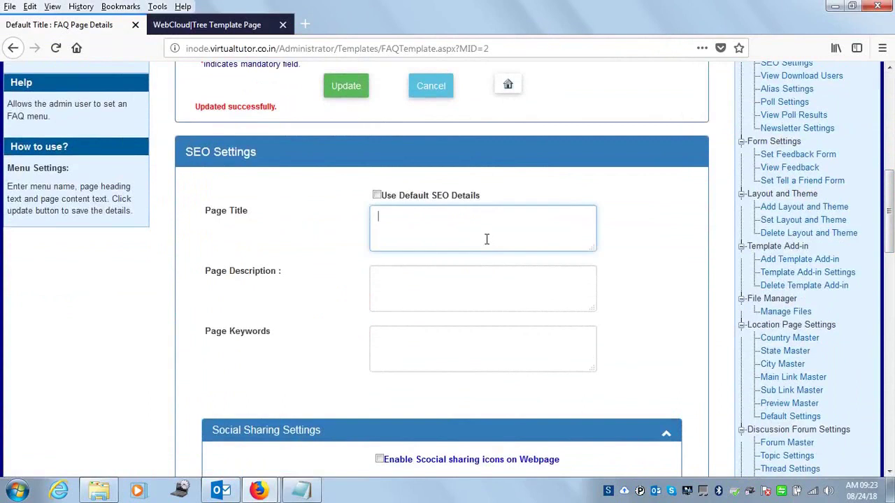
{"action": "type", "text": "About the Orgnization"}
Set the page description to "This page is about the Organization and the service it is providing." and the keywords to "Organization, Services".
{"action": "left_click", "coordinate": [479, 286]}
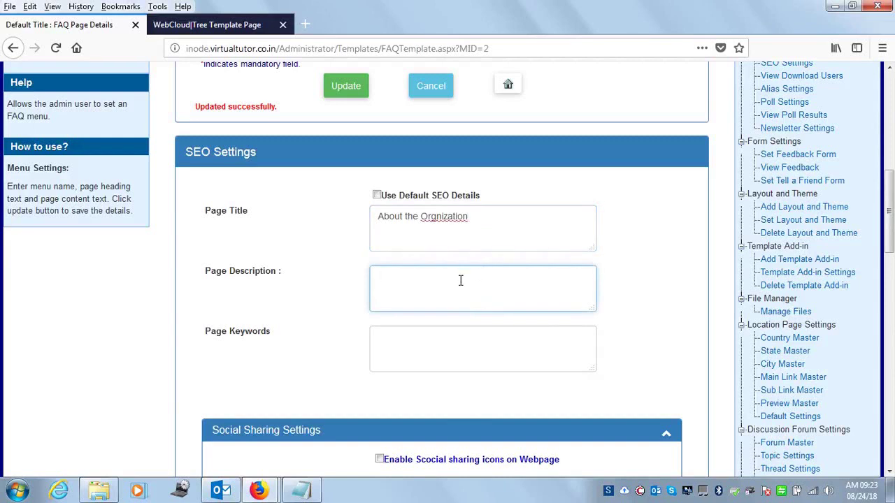
{"action": "type", "text": "This page is about the"}
{"action": "type", "text": "Organization and the se"}
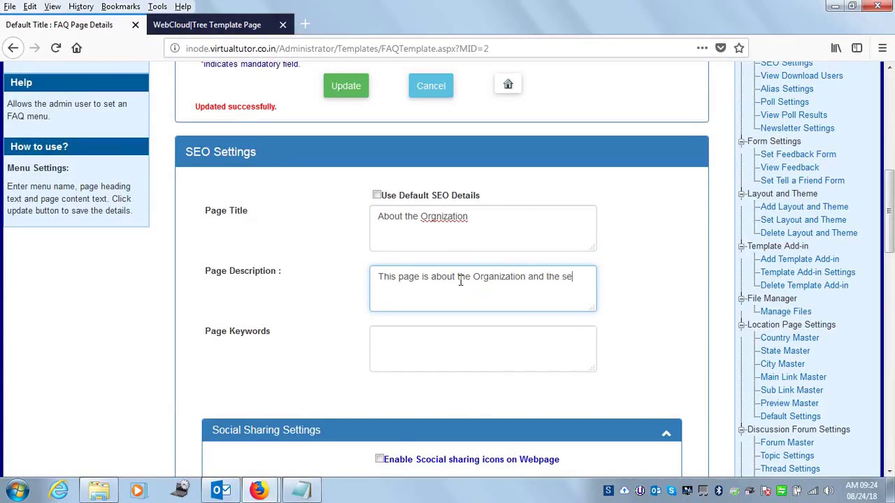
{"action": "type", "text": "rvice it is providing."}
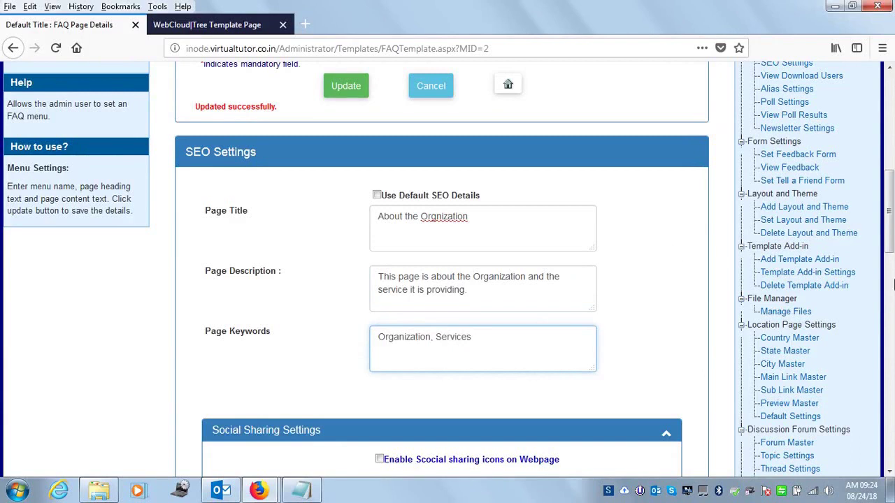
Correct the misspelled word in the SEO page title so it reads "About the Organization".
{"action": "scroll", "coordinate": [891, 231], "scroll_direction": "down", "scroll_amount": 5}
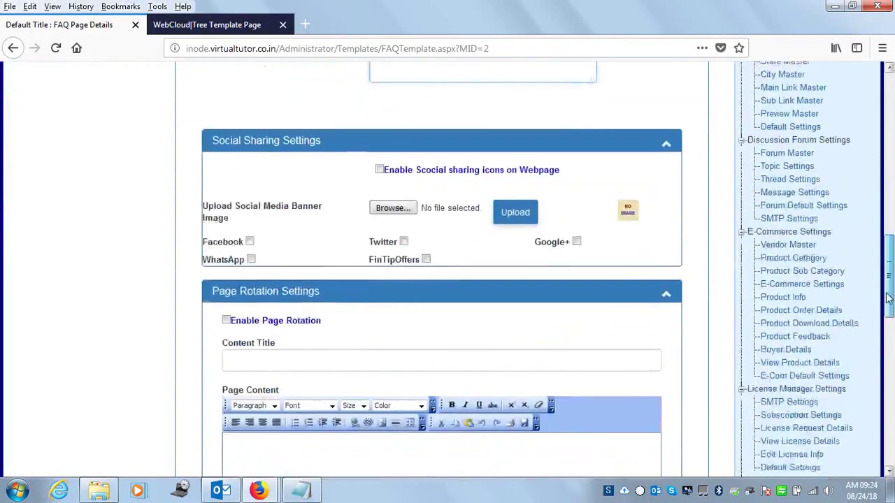
{"action": "scroll", "coordinate": [877, 222], "scroll_direction": "up", "scroll_amount": 6}
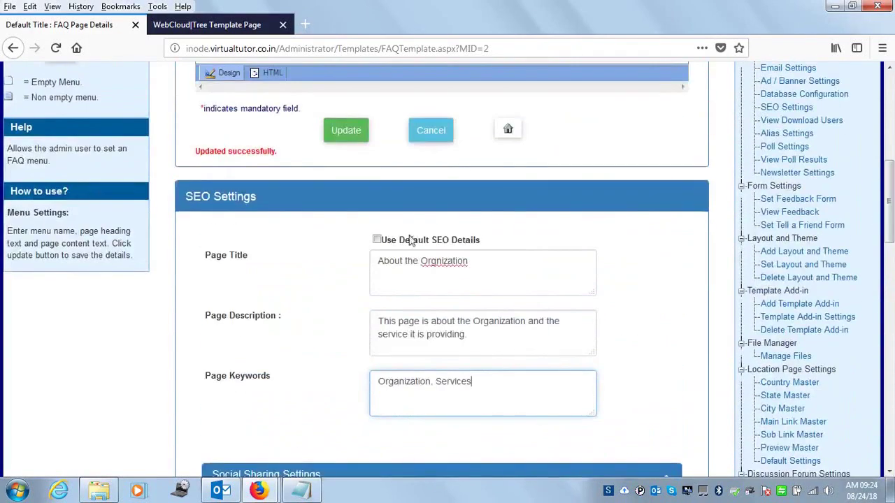
{"action": "left_click", "coordinate": [432, 261]}
{"action": "type", "text": "a"}
{"action": "right_click", "coordinate": [438, 261]}
{"action": "left_click", "coordinate": [489, 267]}
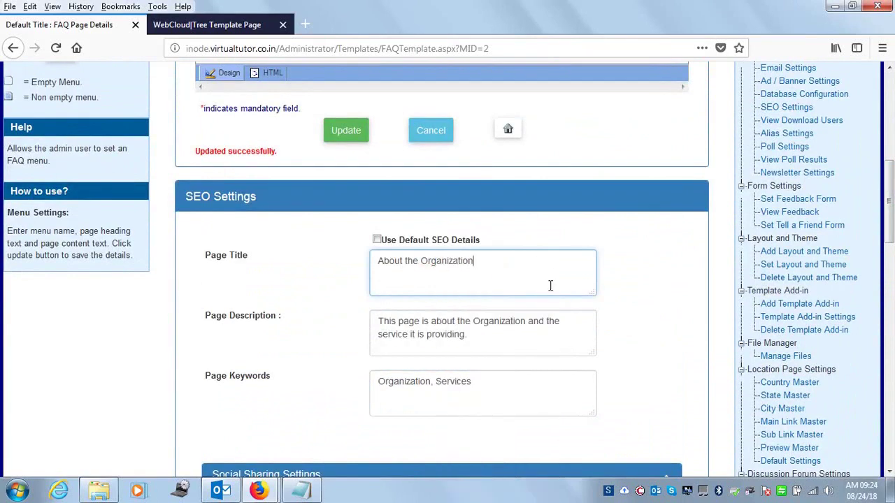
Save the SEO settings of the About page.
{"action": "scroll", "coordinate": [892, 301], "scroll_direction": "down", "scroll_amount": 8}
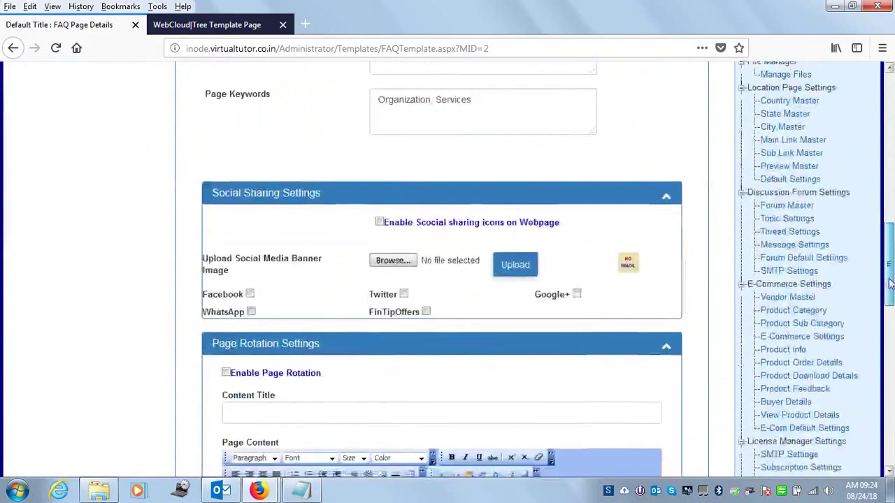
{"action": "scroll", "coordinate": [892, 339], "scroll_direction": "down", "scroll_amount": 3}
{"action": "left_click", "coordinate": [409, 353]}
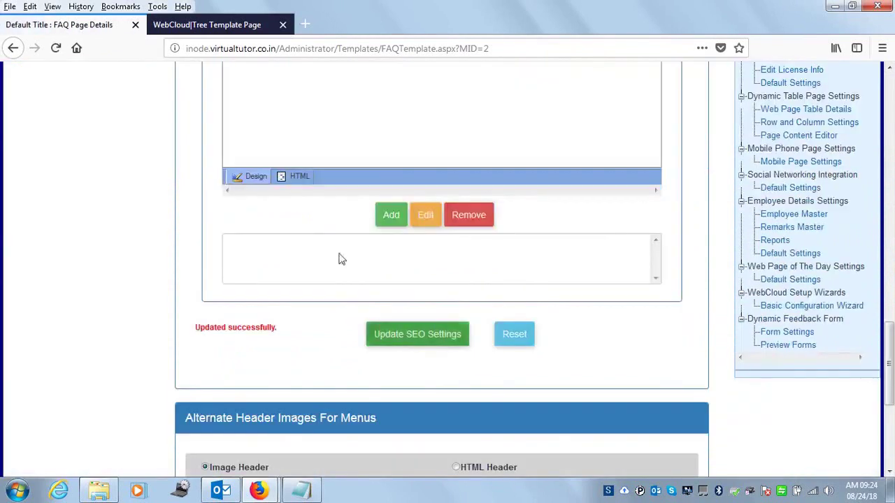
Reload the About page on the website and check its browser title against the SEO settings in the control panel.
{"action": "left_click", "coordinate": [198, 25]}
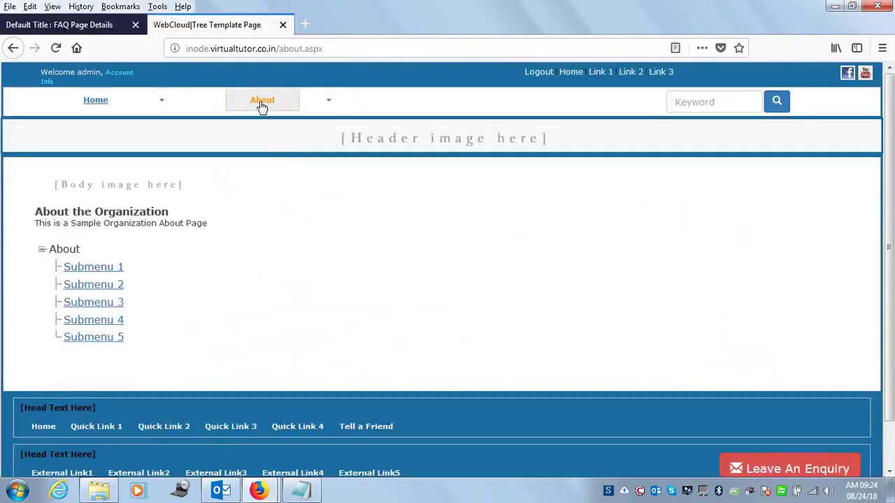
{"action": "left_click", "coordinate": [263, 104]}
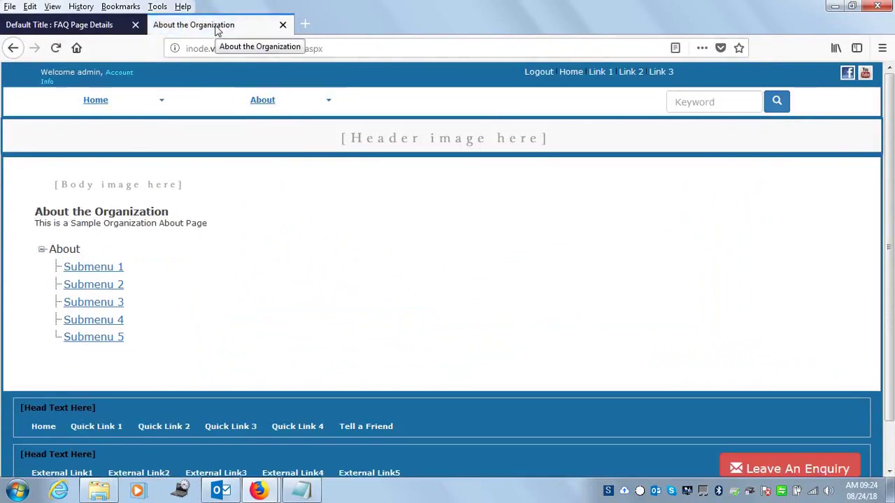
{"action": "left_click", "coordinate": [100, 32]}
{"action": "left_click_drag", "start_coordinate": [890, 363], "coordinate": [845, 216]}
{"action": "left_click", "coordinate": [454, 260]}
{"action": "type", "text": "."}
{"action": "left_click", "coordinate": [485, 323]}
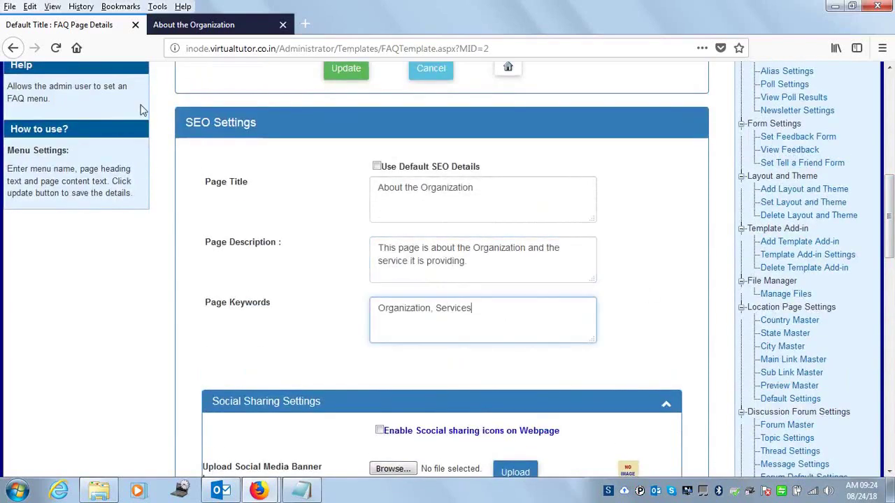
{"action": "left_click", "coordinate": [173, 31]}
{"action": "left_click", "coordinate": [77, 24]}
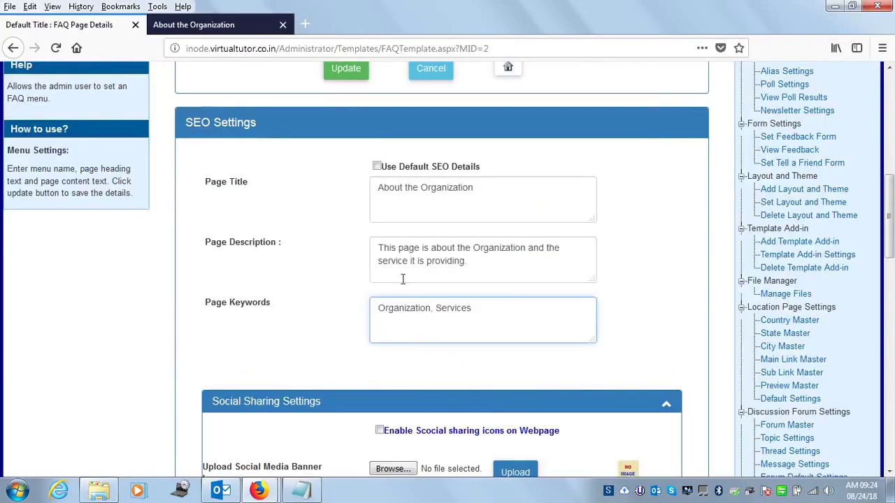
Review the page description and page keywords entered in the SEO settings.
{"action": "left_click_drag", "start_coordinate": [486, 263], "coordinate": [314, 240]}
{"action": "left_click_drag", "start_coordinate": [498, 311], "coordinate": [298, 308]}
{"action": "left_click_drag", "start_coordinate": [494, 266], "coordinate": [373, 248]}
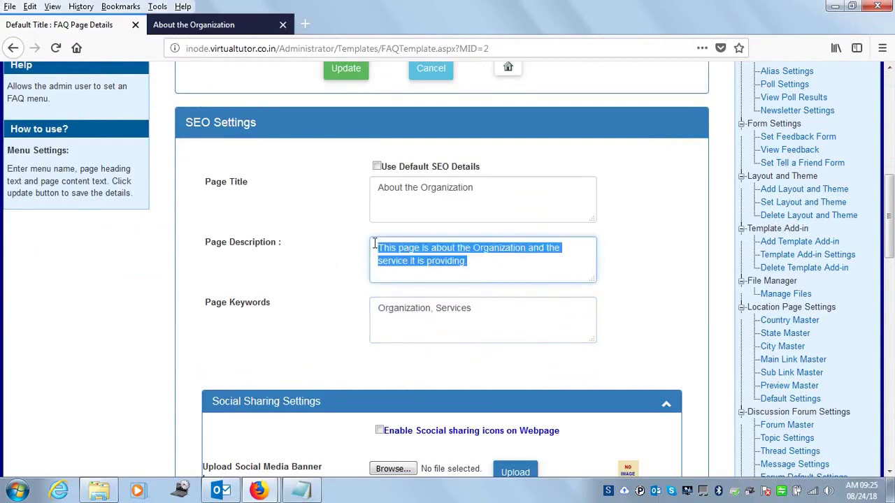
{"action": "left_click", "coordinate": [499, 305]}
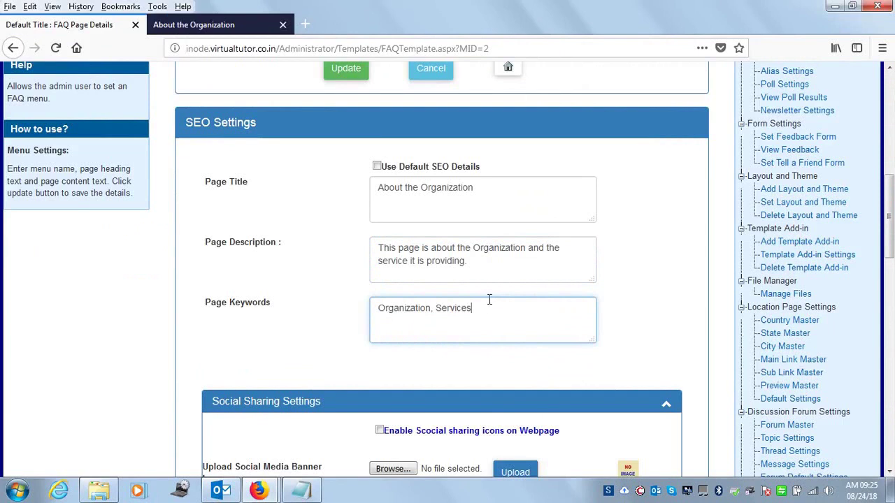
Copy the opening words "This page is about" from the SEO page description in the control panel.
{"action": "left_click", "coordinate": [231, 31]}
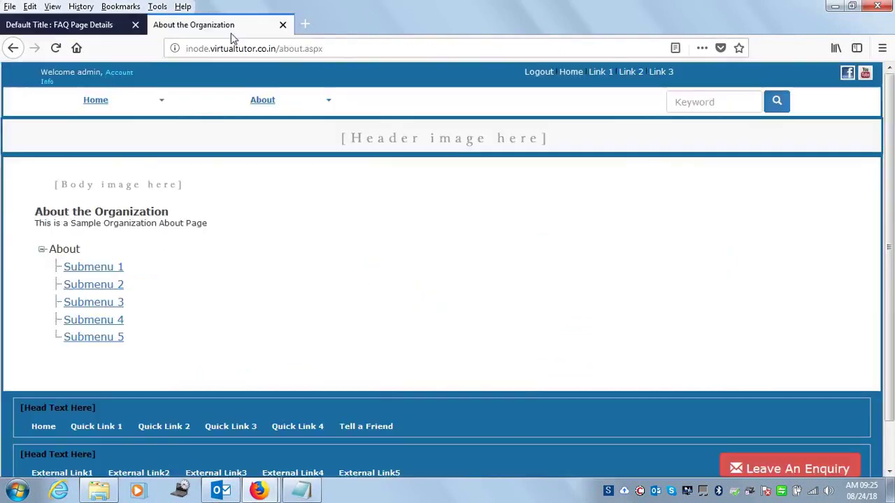
{"action": "right_click", "coordinate": [285, 202]}
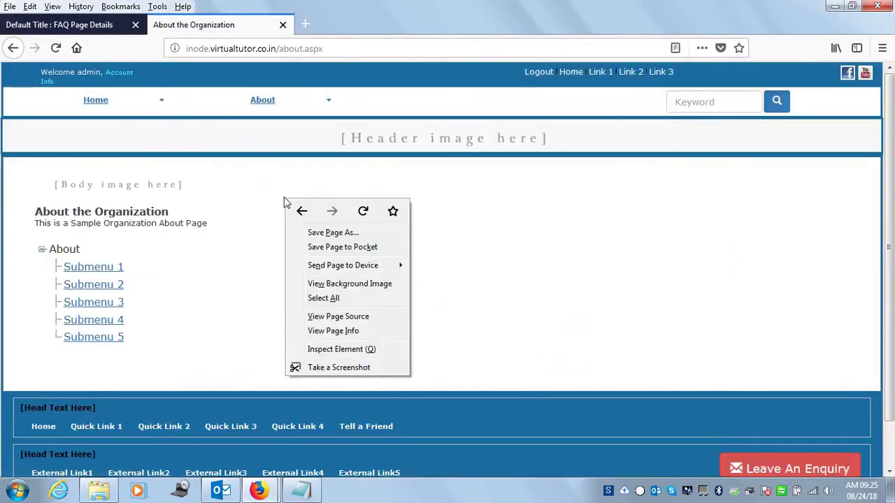
{"action": "left_click", "coordinate": [106, 30]}
{"action": "triple_click", "coordinate": [459, 248]}
{"action": "left_click_drag", "start_coordinate": [458, 248], "coordinate": [185, 242]}
{"action": "key", "text": "ctrl+c"}
Search the live About page's source code for "This page is about", inspect the meta description, and close the source view.
{"action": "left_click", "coordinate": [233, 33]}
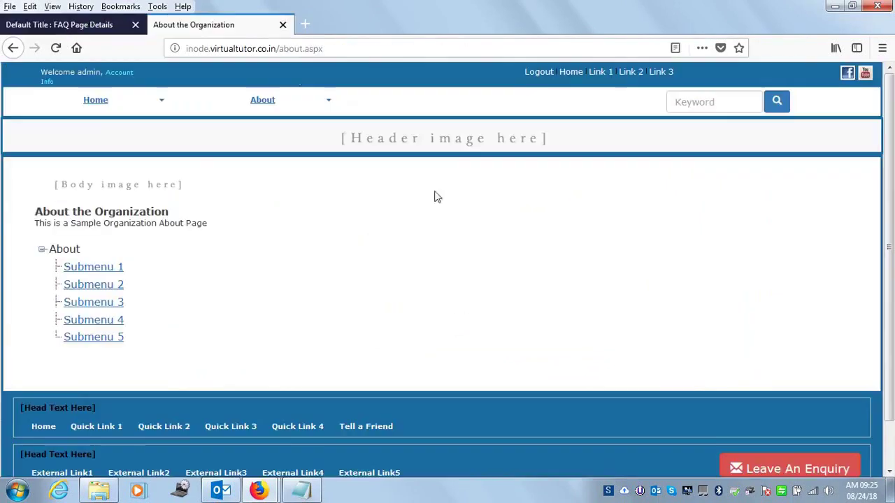
{"action": "right_click", "coordinate": [251, 223]}
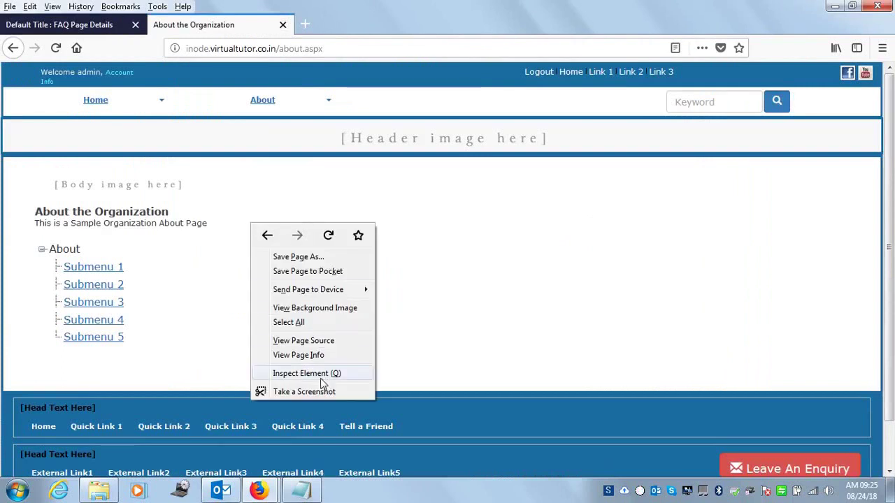
{"action": "left_click", "coordinate": [311, 346]}
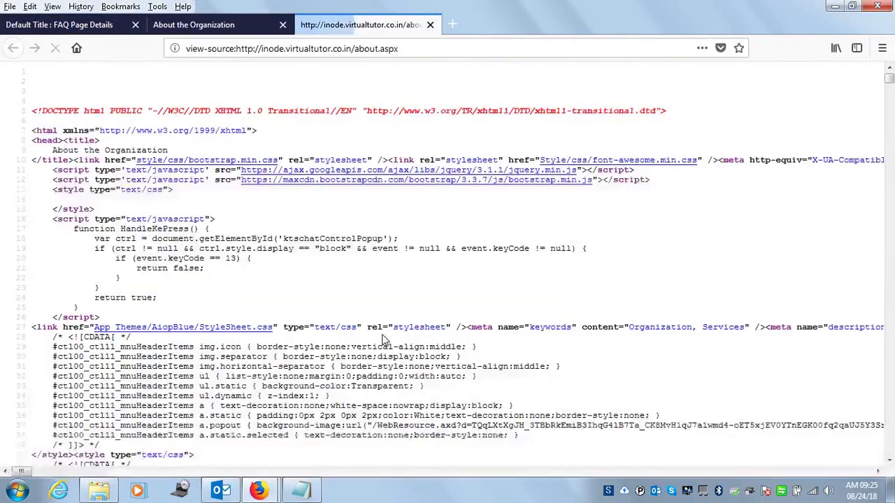
{"action": "key", "text": "ctrl+f"}
{"action": "key", "text": "ctrl+v"}
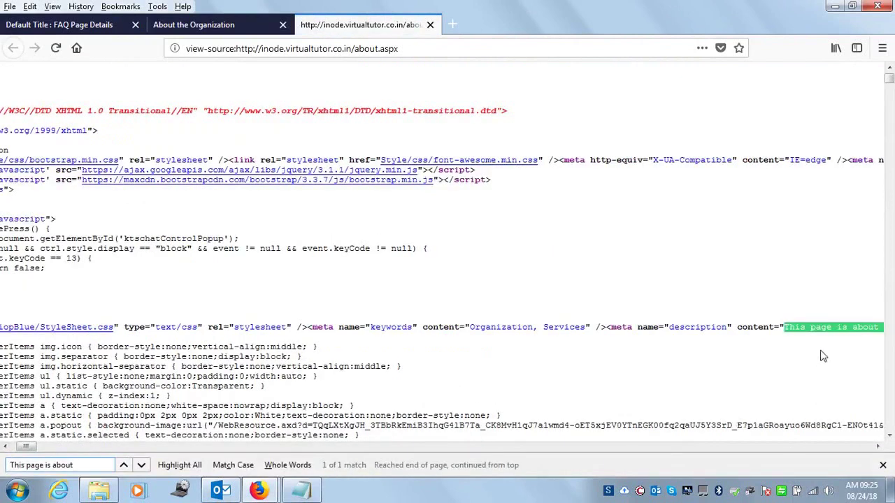
{"action": "left_click_drag", "start_coordinate": [26, 446], "coordinate": [39, 447]}
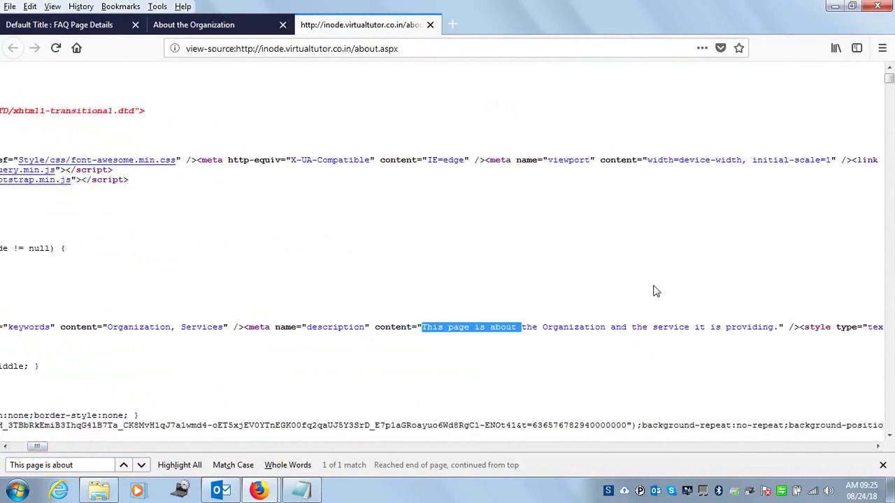
{"action": "left_click", "coordinate": [431, 25]}
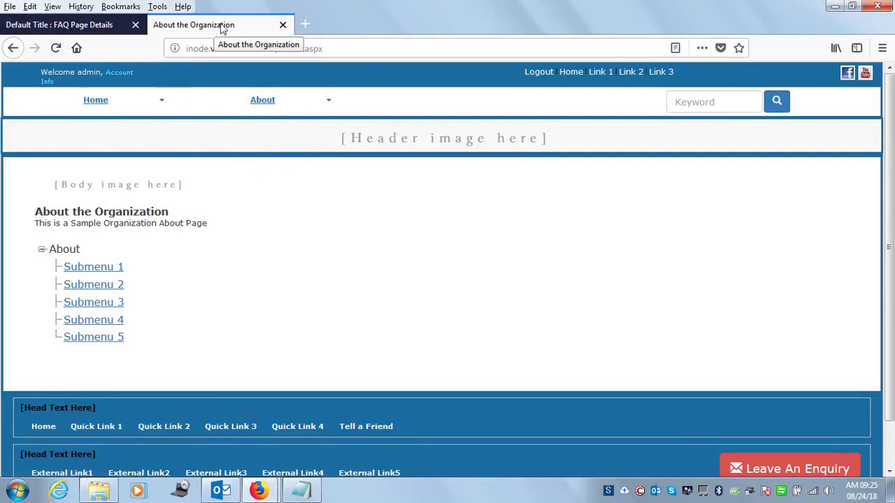
Examine the page's SEO, social sharing and page rotation settings in the control panel, down to the alternate header images section.
{"action": "left_click", "coordinate": [58, 30]}
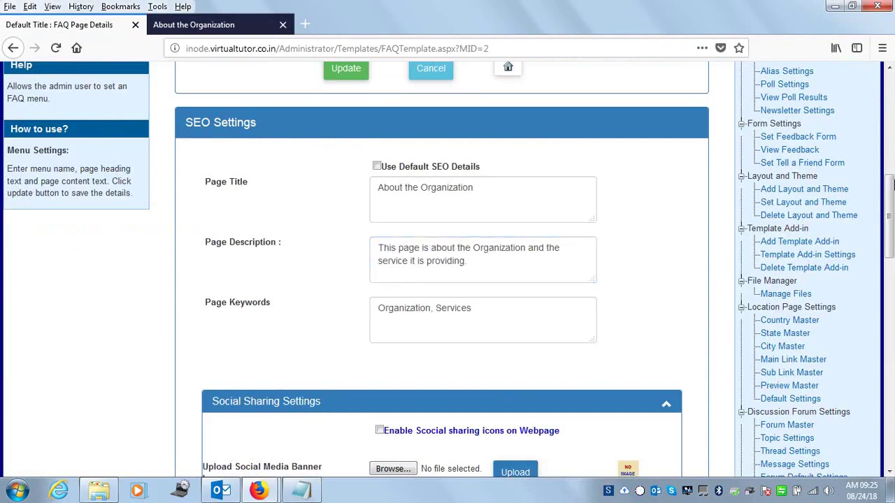
{"action": "left_click_drag", "start_coordinate": [890, 210], "coordinate": [888, 268]}
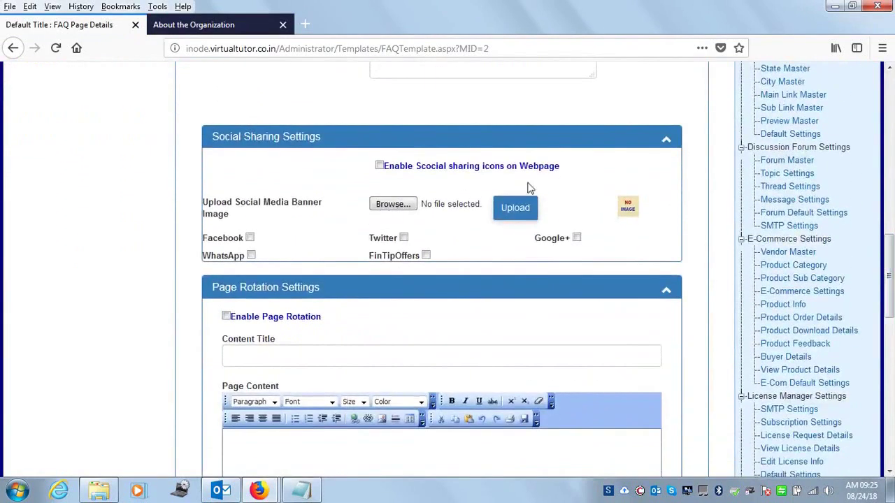
{"action": "left_click", "coordinate": [380, 166]}
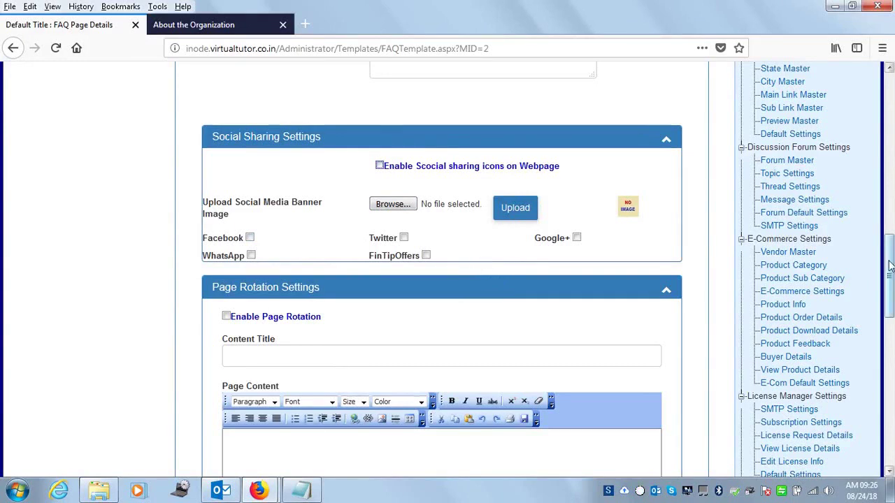
{"action": "mouse_move", "coordinate": [889, 264]}
{"action": "left_mouse_down"}
{"action": "mouse_move", "coordinate": [890, 245]}
{"action": "mouse_move", "coordinate": [874, 258]}
{"action": "left_mouse_up"}
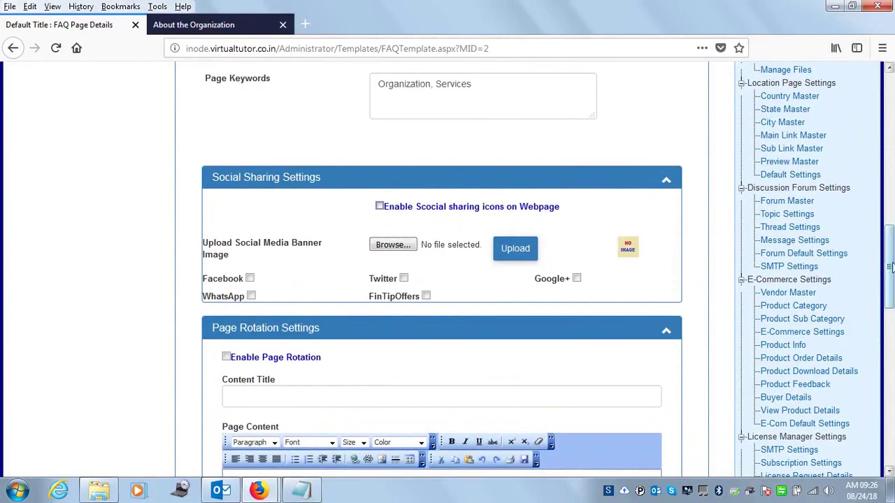
{"action": "left_click_drag", "start_coordinate": [891, 267], "coordinate": [889, 214]}
{"action": "left_click", "coordinate": [420, 193]}
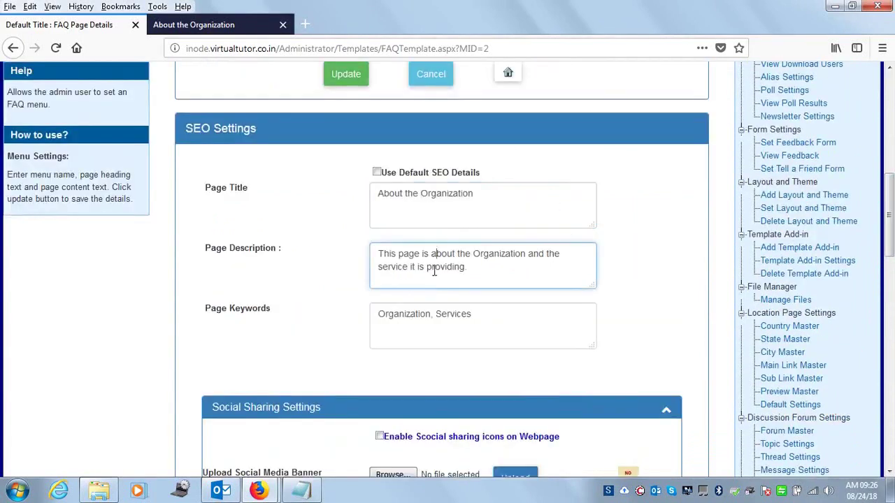
{"action": "left_click", "coordinate": [437, 314]}
{"action": "left_click_drag", "start_coordinate": [889, 224], "coordinate": [889, 270]}
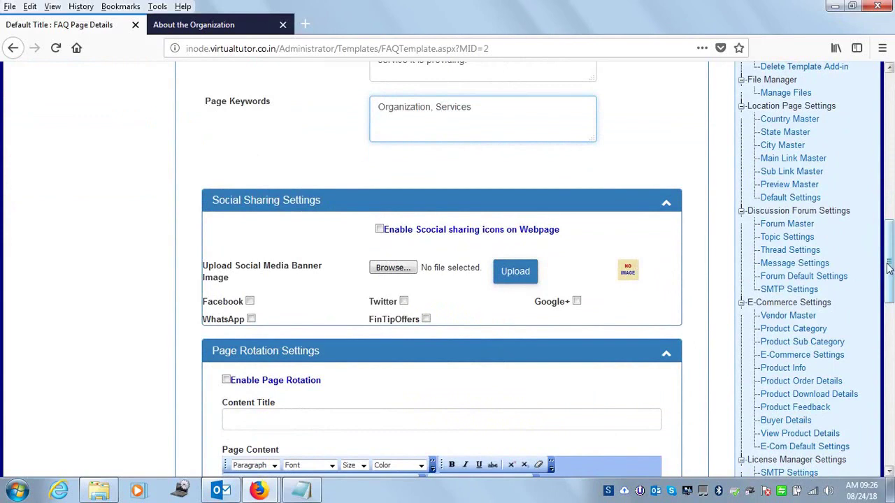
{"action": "left_click_drag", "start_coordinate": [887, 266], "coordinate": [878, 321]}
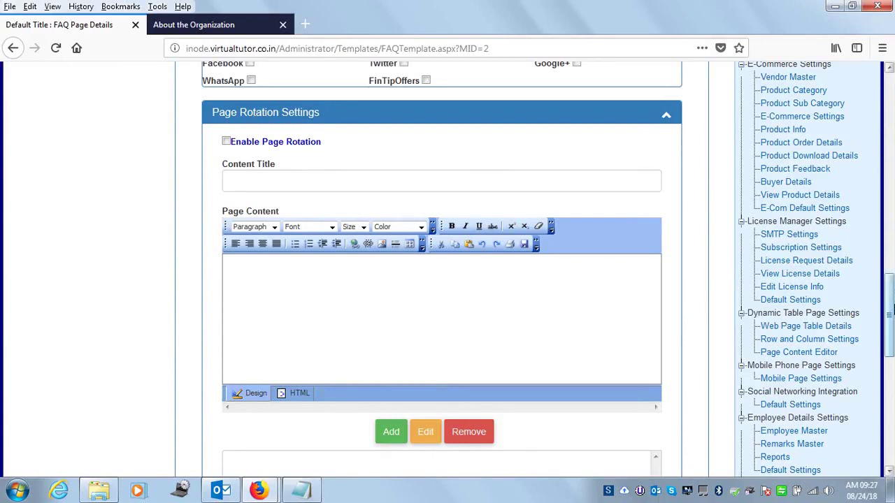
{"action": "left_click_drag", "start_coordinate": [890, 313], "coordinate": [887, 362]}
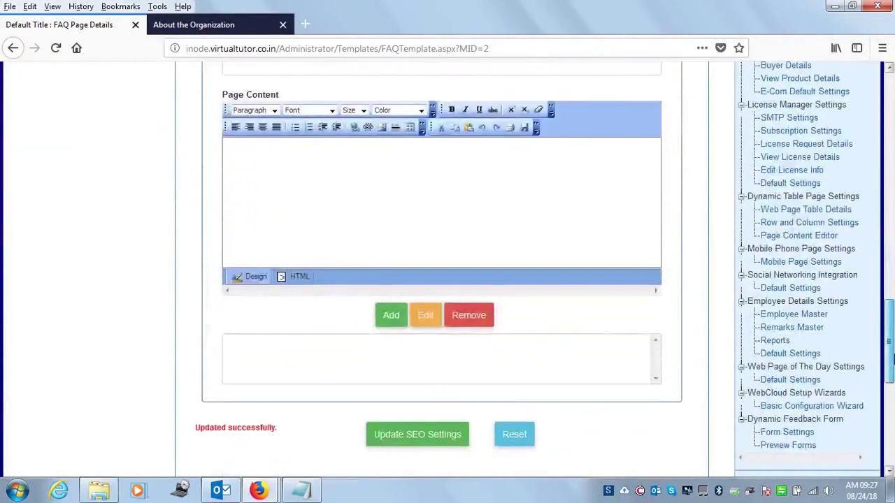
{"action": "left_click_drag", "start_coordinate": [891, 361], "coordinate": [891, 454]}
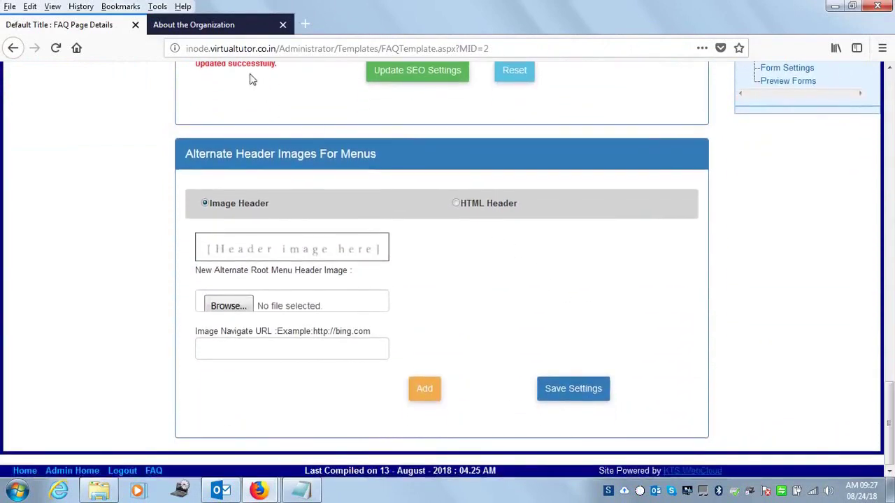
Reload the live About page and compare its header image area with the alternate header settings in the control panel.
{"action": "left_click", "coordinate": [207, 27]}
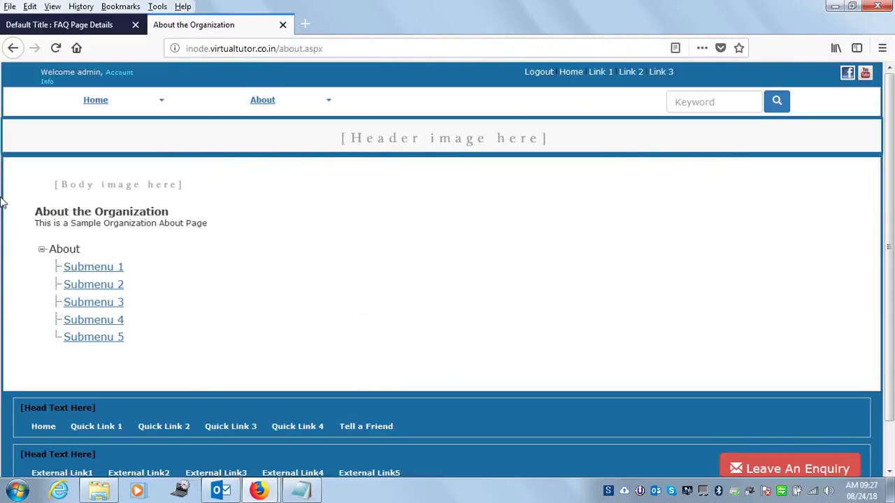
{"action": "left_click", "coordinate": [55, 48]}
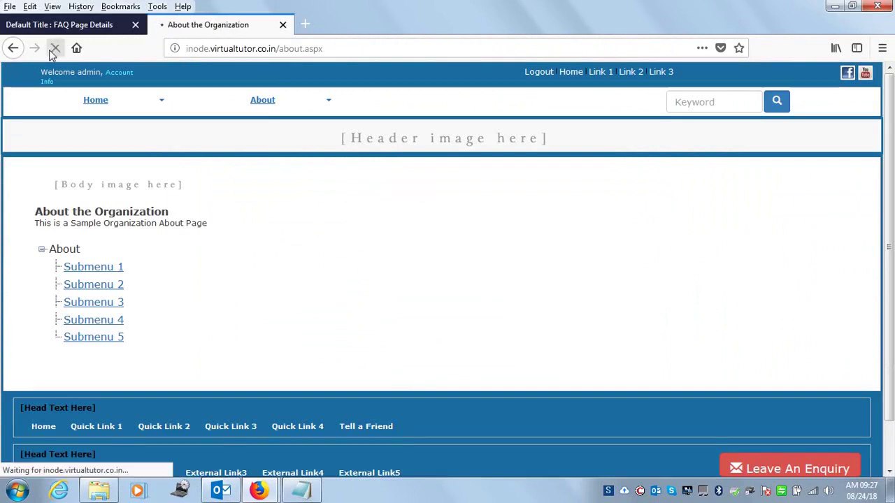
{"action": "left_click", "coordinate": [274, 102]}
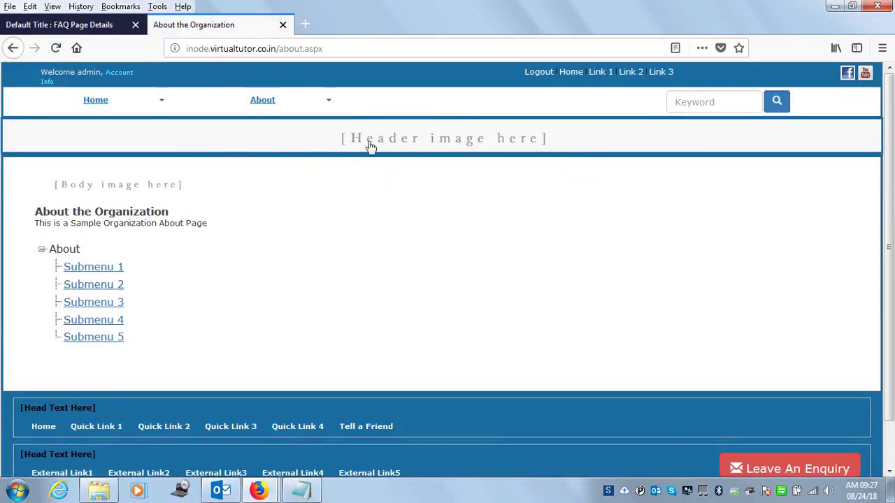
{"action": "left_click", "coordinate": [75, 31]}
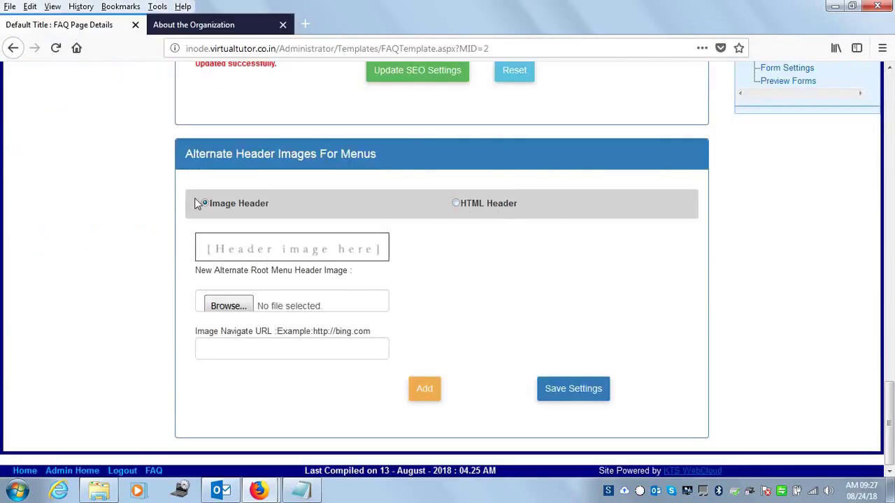
{"action": "left_click", "coordinate": [200, 28]}
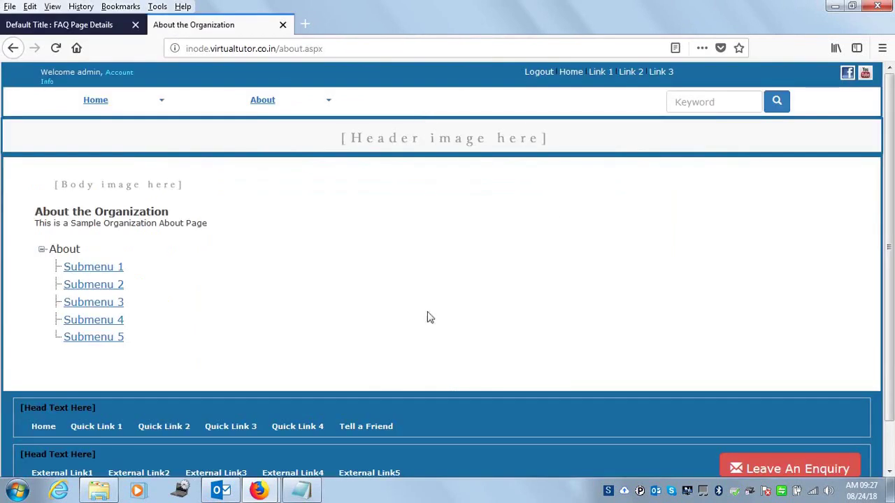
{"action": "left_click", "coordinate": [36, 28]}
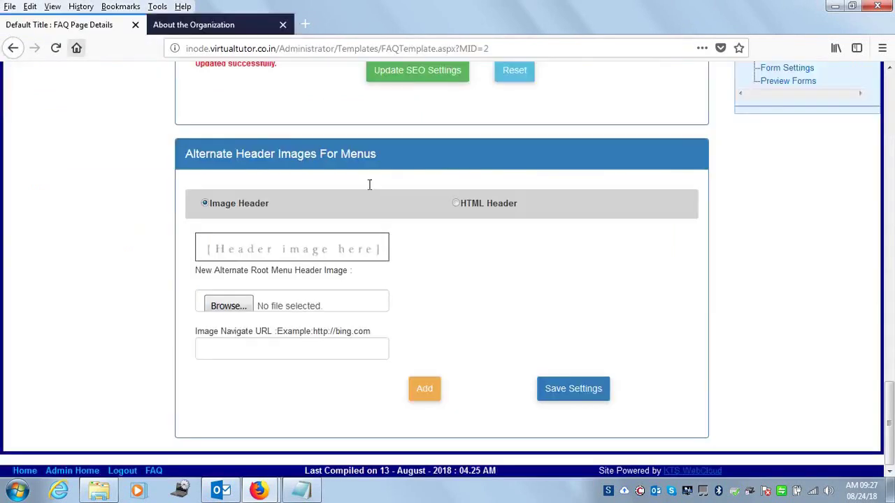
Set the menu's alternate header type to HTML Header and try to add it without any content.
{"action": "left_click", "coordinate": [455, 205]}
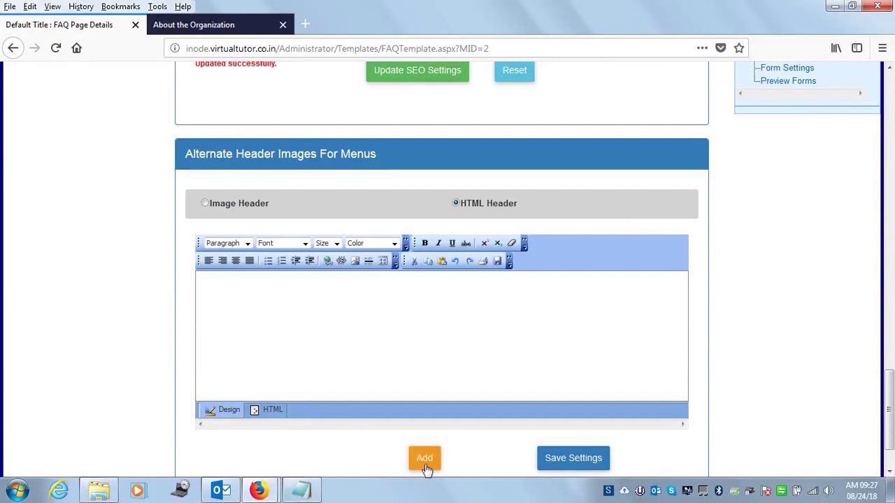
{"action": "scroll", "coordinate": [891, 338], "scroll_direction": "down", "scroll_amount": 3}
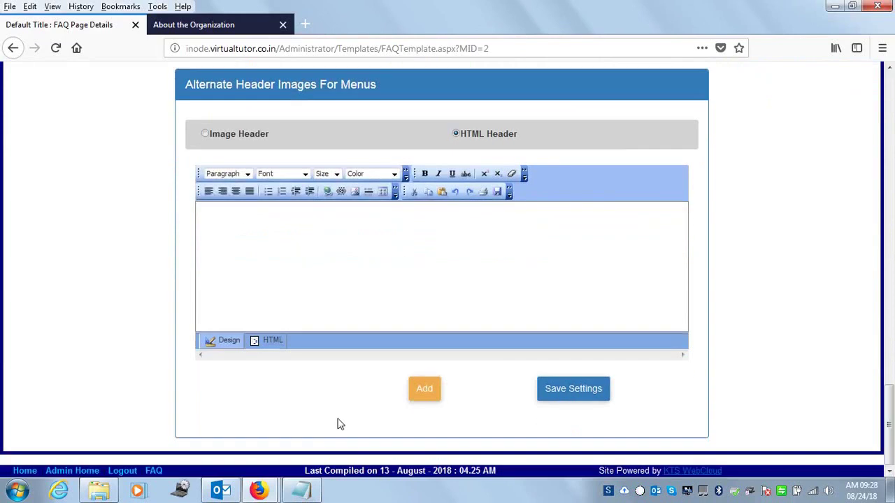
{"action": "left_click", "coordinate": [424, 397]}
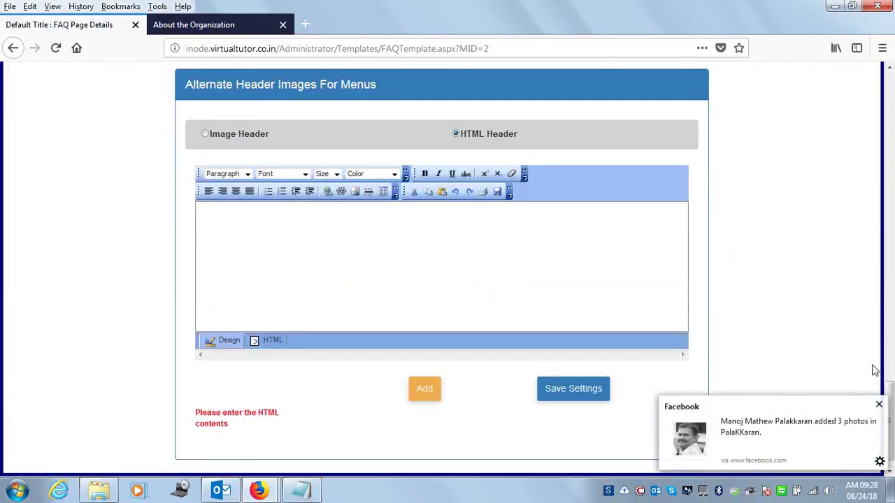
{"action": "left_click", "coordinate": [879, 405]}
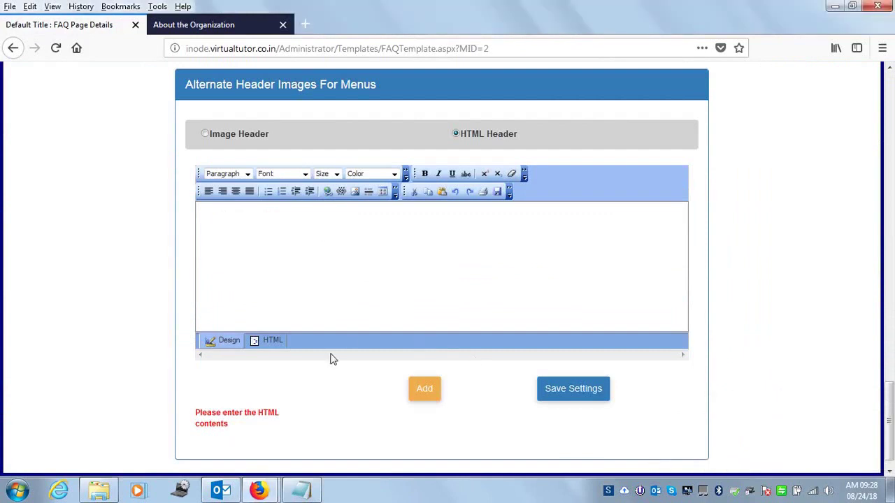
Switch to Notepad and copy the HTML block containing "Welcome to Adams IT Academy" from WebCloudText.txt.
{"action": "left_click", "coordinate": [397, 275]}
{"action": "left_click", "coordinate": [301, 490]}
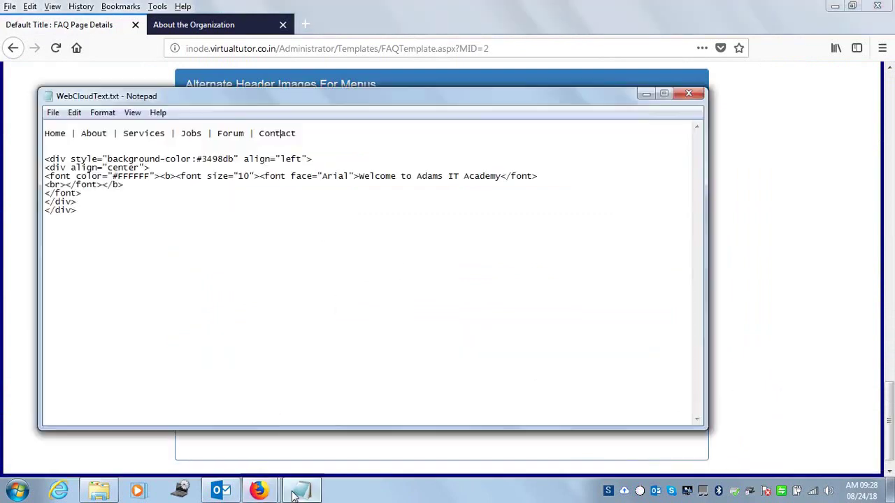
{"action": "left_click_drag", "start_coordinate": [45, 159], "coordinate": [132, 211]}
{"action": "key", "text": "ctrl+c"}
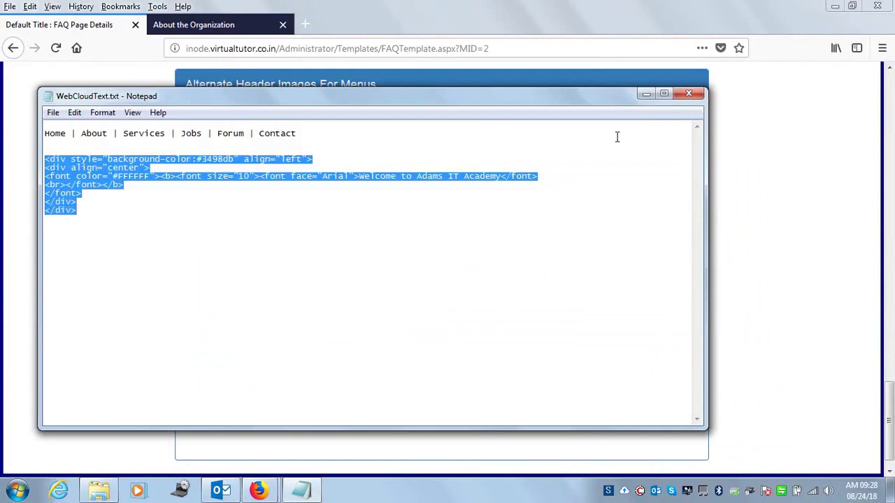
Paste the copied HTML into the alternate header, change its text to "About IT Academy" and save the header settings.
{"action": "left_click", "coordinate": [646, 95]}
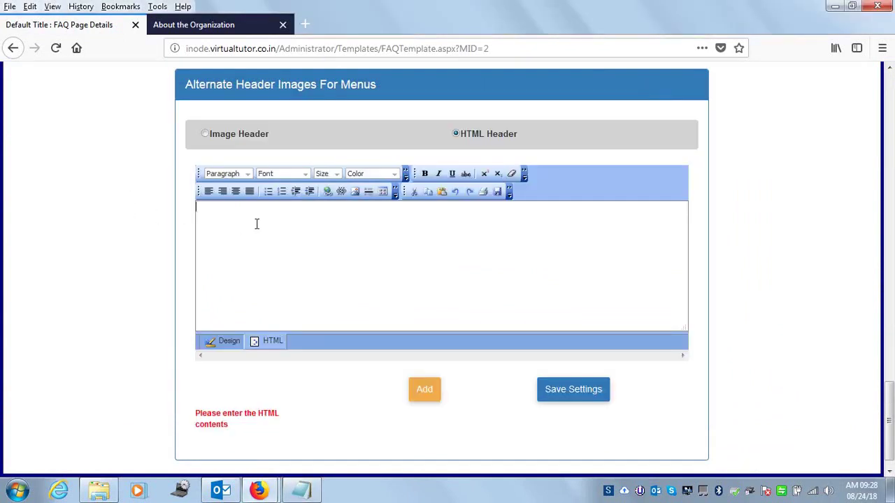
{"action": "key", "text": "ctrl+v"}
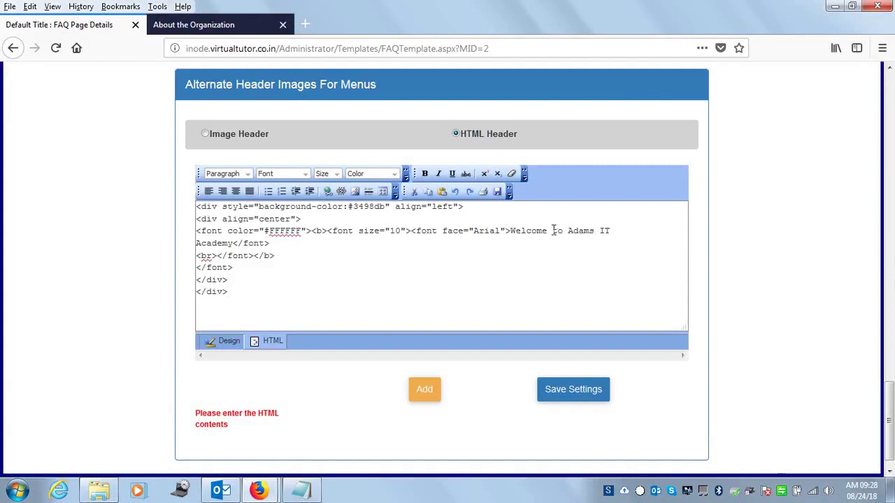
{"action": "left_click_drag", "start_coordinate": [511, 231], "coordinate": [559, 231]}
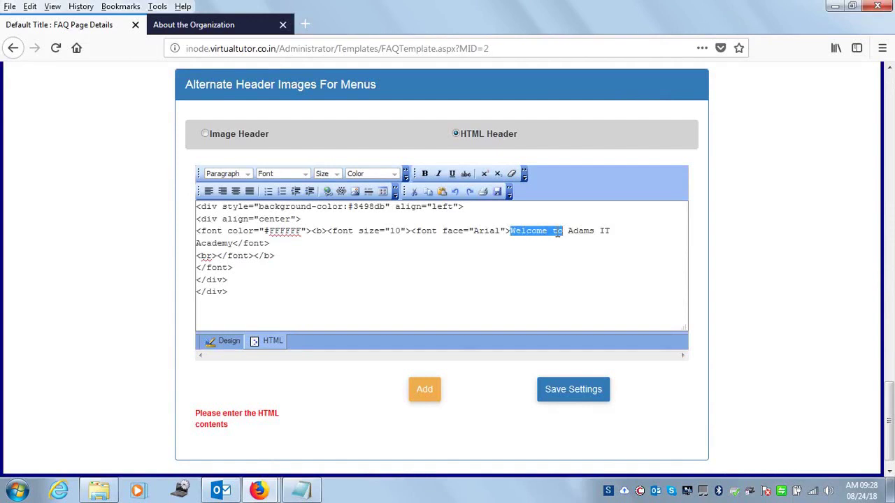
{"action": "type", "text": "About"}
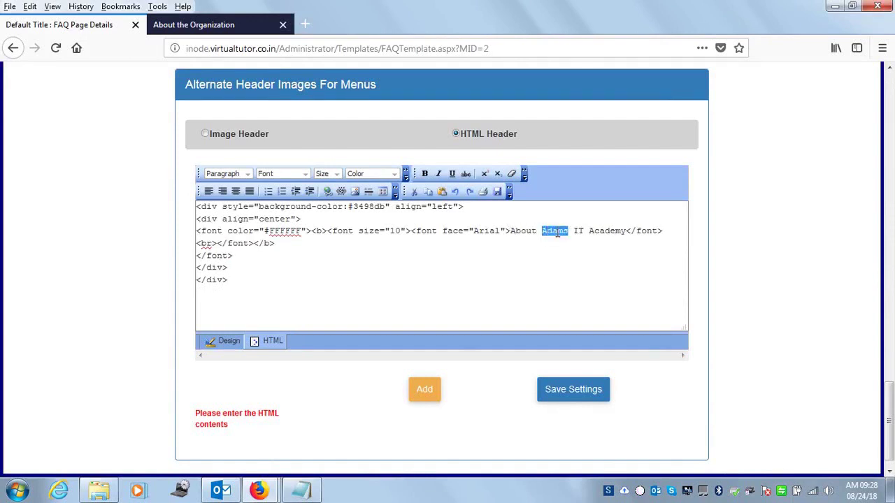
{"action": "key", "text": "BackSpace"}
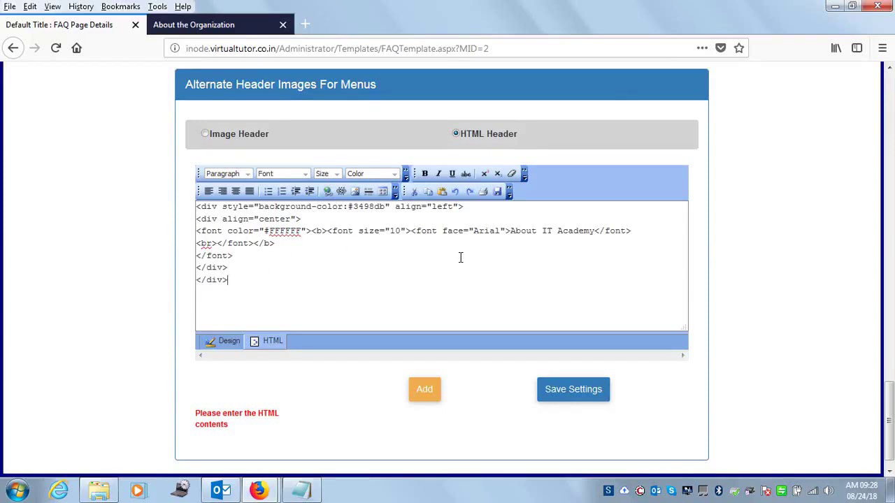
{"action": "left_click", "coordinate": [223, 342]}
{"action": "left_click", "coordinate": [592, 397]}
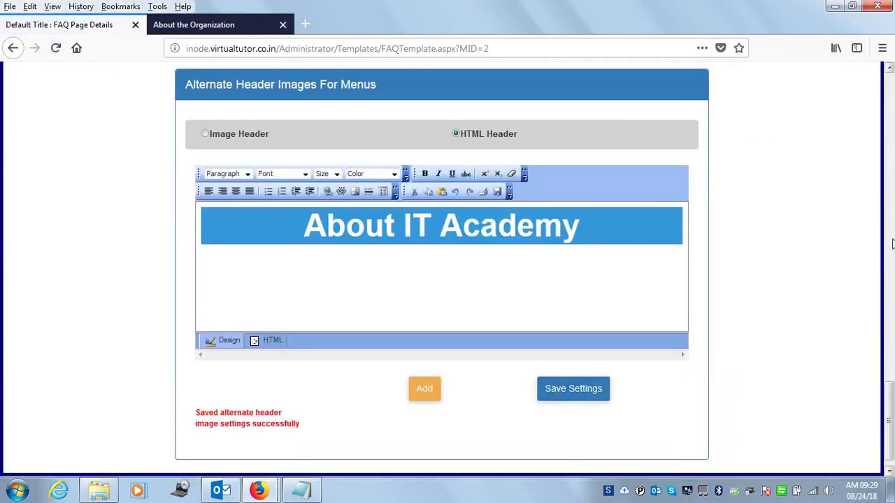
View the live Home and About pages and reload the About page to check its header.
{"action": "left_click", "coordinate": [199, 25]}
{"action": "left_click", "coordinate": [96, 102]}
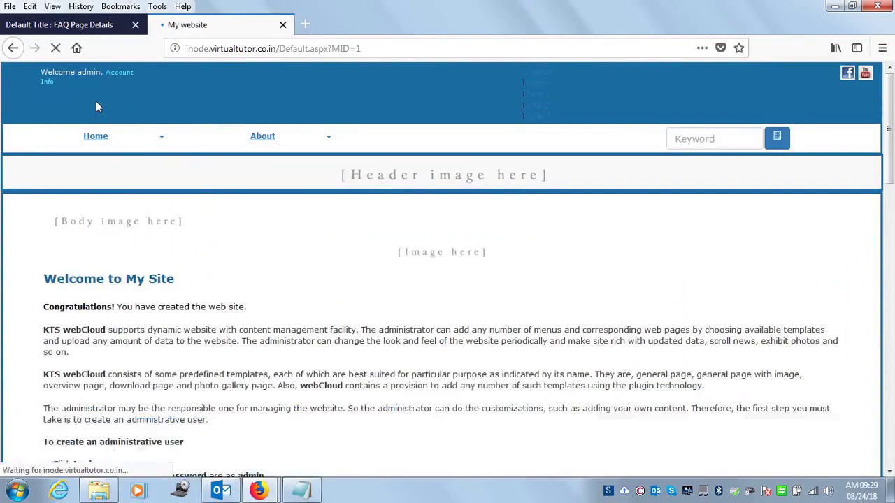
{"action": "left_click", "coordinate": [261, 106]}
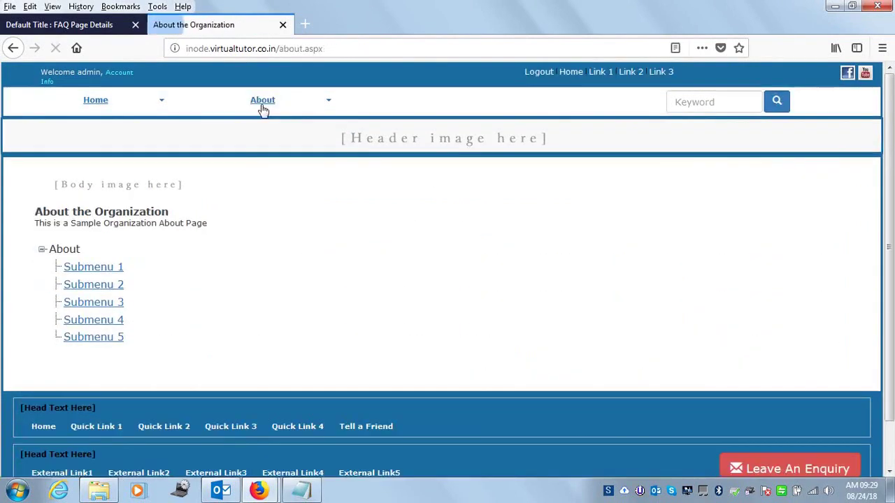
{"action": "right_click", "coordinate": [226, 173]}
{"action": "left_click", "coordinate": [56, 47]}
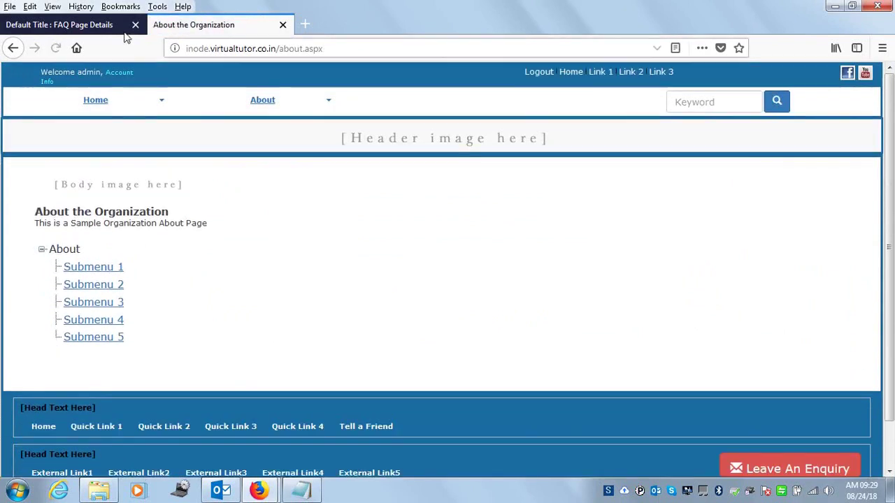
Add the HTML contents to the menu's alternate header in the control panel and save the settings.
{"action": "left_click", "coordinate": [100, 27]}
{"action": "left_click", "coordinate": [431, 396]}
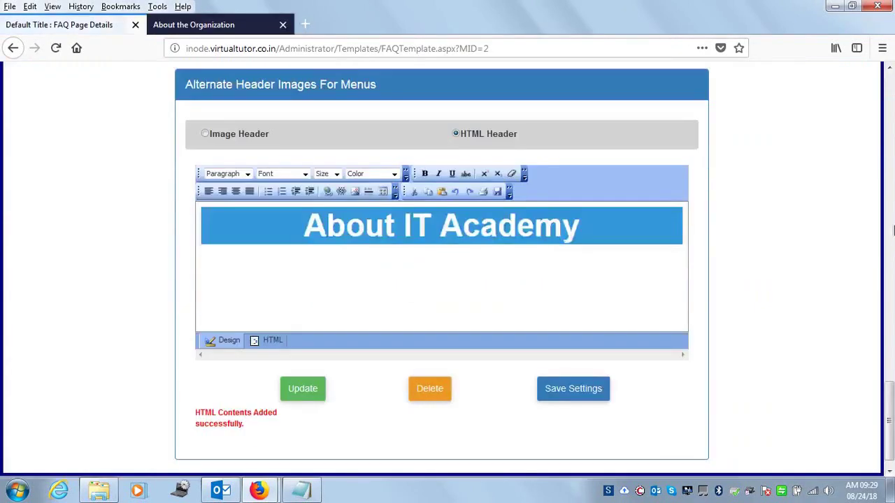
{"action": "left_click", "coordinate": [573, 401]}
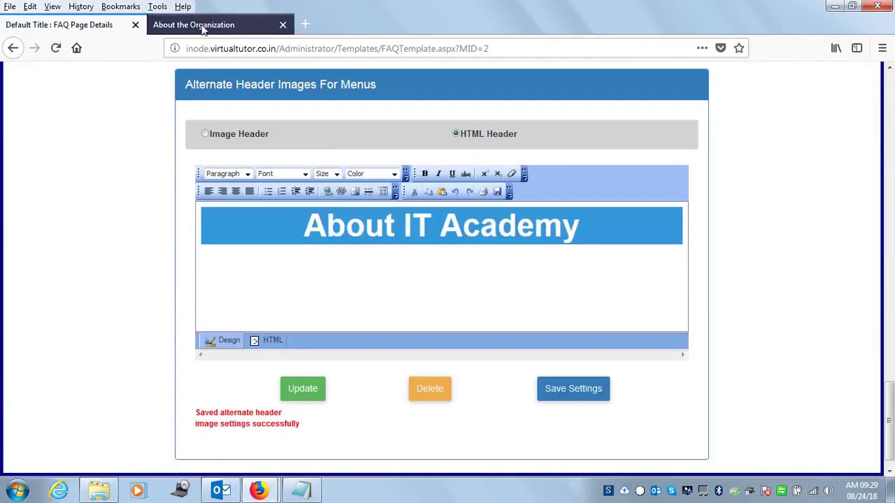
Reload the live About page and compare its header with the header design and HTML source in the control panel.
{"action": "left_click", "coordinate": [200, 25]}
{"action": "left_click", "coordinate": [56, 47]}
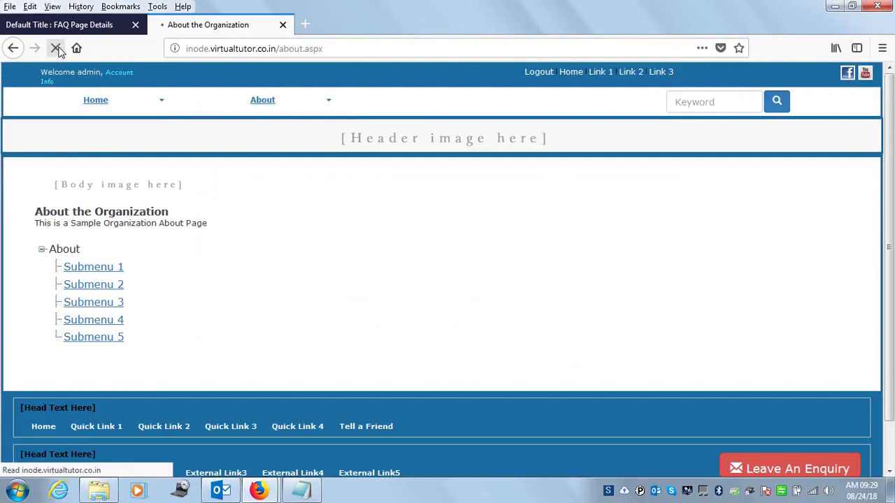
{"action": "left_click_drag", "start_coordinate": [292, 146], "coordinate": [642, 168]}
{"action": "left_click", "coordinate": [590, 148]}
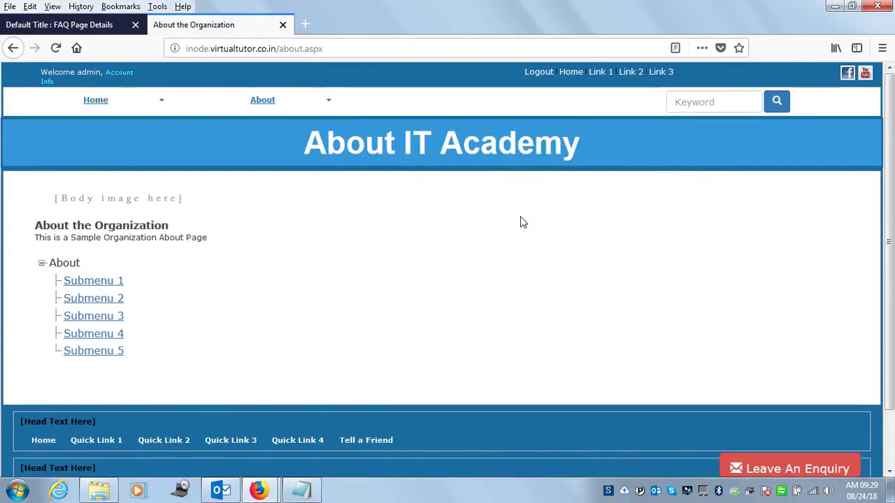
{"action": "left_click", "coordinate": [61, 26]}
{"action": "left_click", "coordinate": [201, 25]}
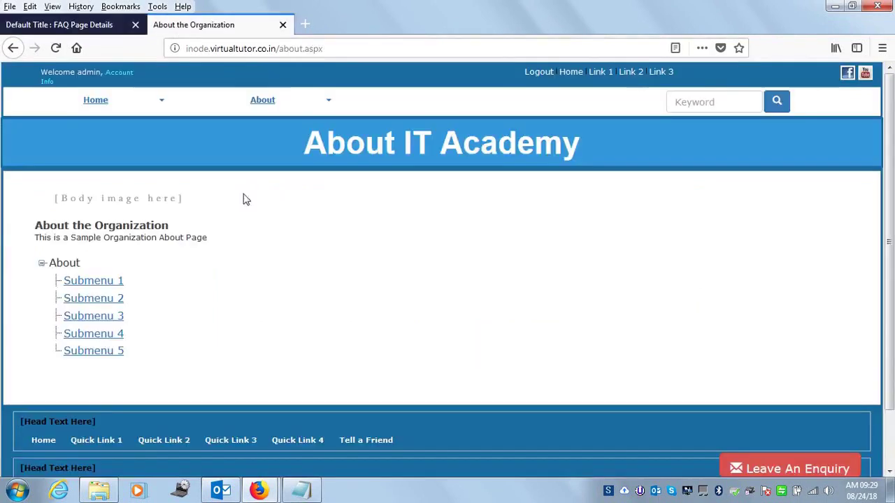
{"action": "left_click", "coordinate": [70, 25]}
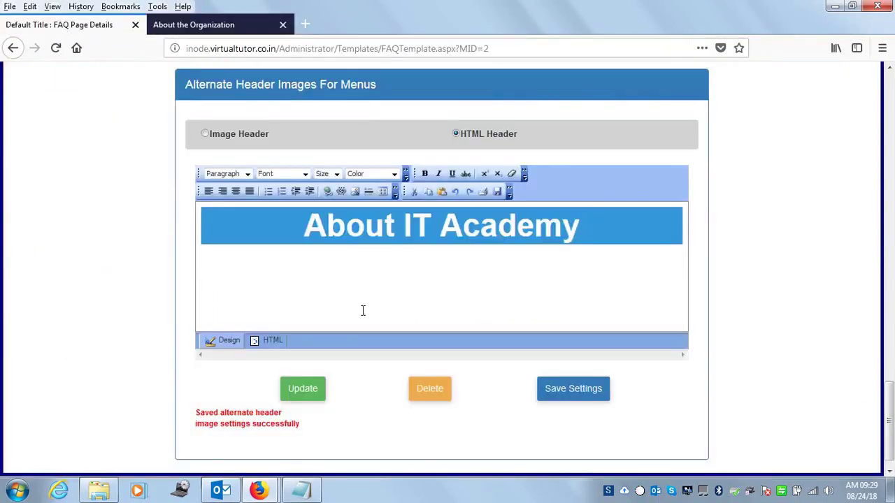
{"action": "left_click", "coordinate": [266, 340]}
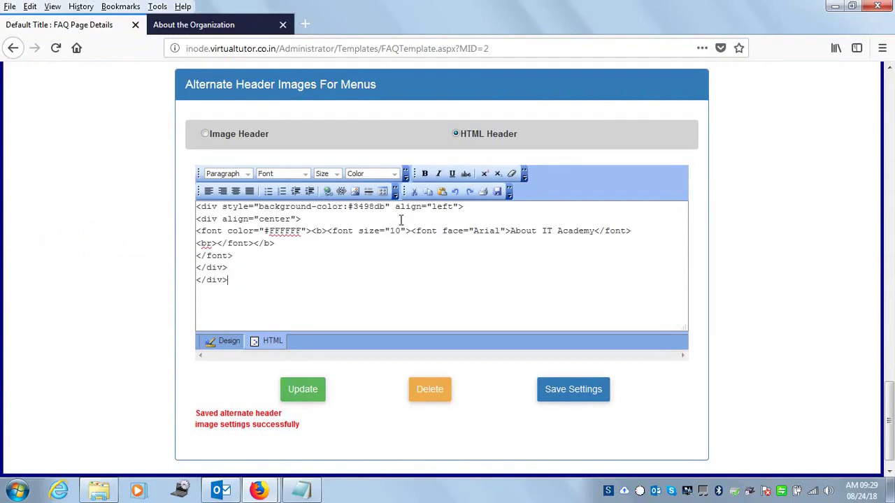
Return to Admin Home in the control panel and examine the About menu and submenu tree on the live page.
{"action": "scroll", "coordinate": [695, 151], "scroll_direction": "up", "scroll_amount": 20}
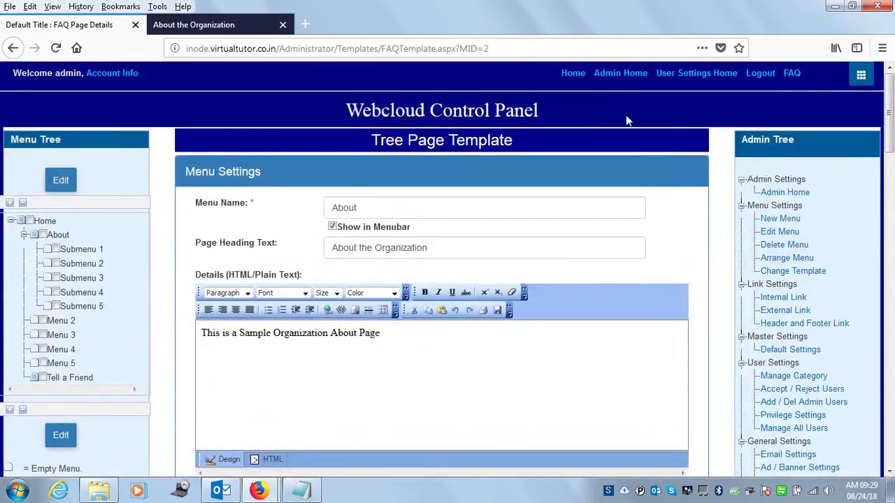
{"action": "left_click", "coordinate": [620, 73]}
{"action": "left_click", "coordinate": [203, 25]}
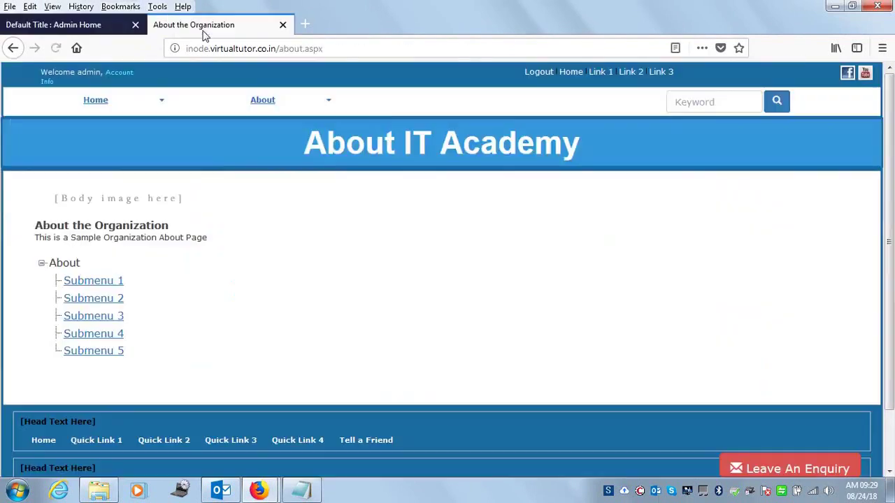
{"action": "left_click", "coordinate": [274, 108]}
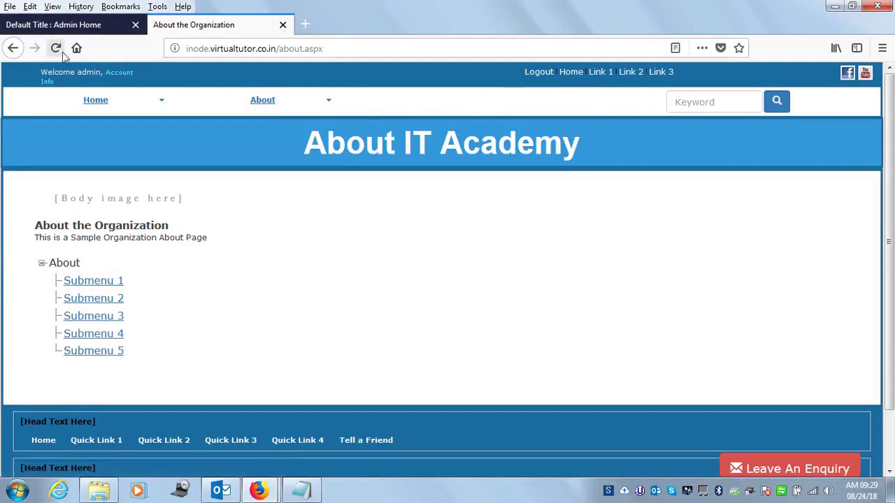
Open the Edit Menu settings from the Manage Web Pages section of Admin Home.
{"action": "left_click", "coordinate": [82, 25]}
{"action": "left_click", "coordinate": [620, 74]}
{"action": "left_click", "coordinate": [473, 216]}
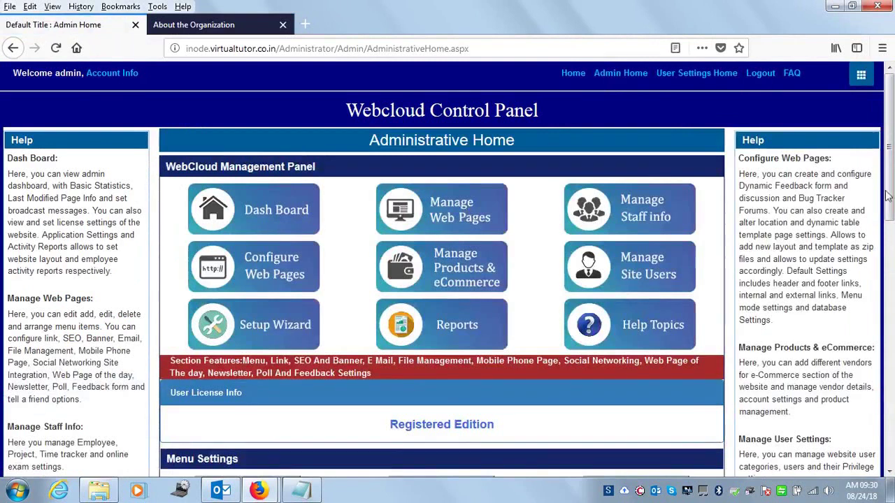
{"action": "scroll", "coordinate": [769, 294], "scroll_direction": "down", "scroll_amount": 3}
{"action": "left_click", "coordinate": [258, 284]}
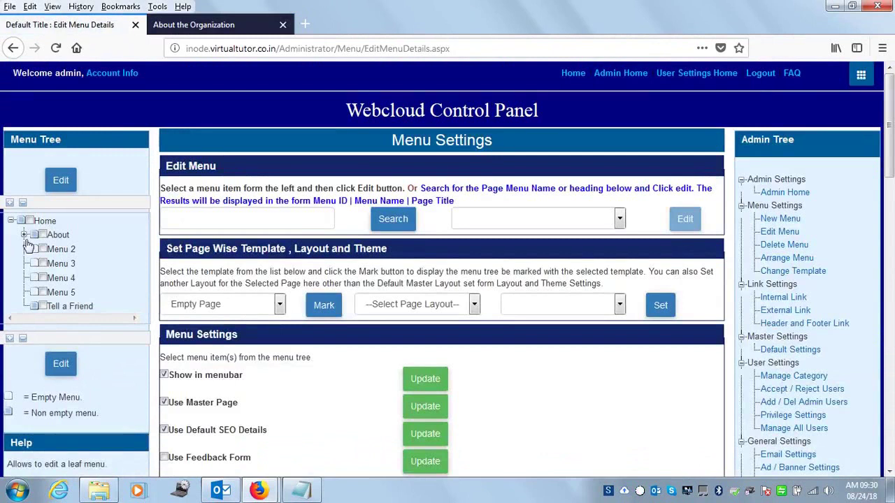
Hide Submenu 1 through Submenu 5 under About from the menubar.
{"action": "left_click", "coordinate": [23, 235]}
{"action": "left_click", "coordinate": [55, 249]}
{"action": "left_click", "coordinate": [55, 264]}
{"action": "left_click", "coordinate": [56, 278]}
{"action": "left_click", "coordinate": [55, 292]}
{"action": "left_click", "coordinate": [55, 307]}
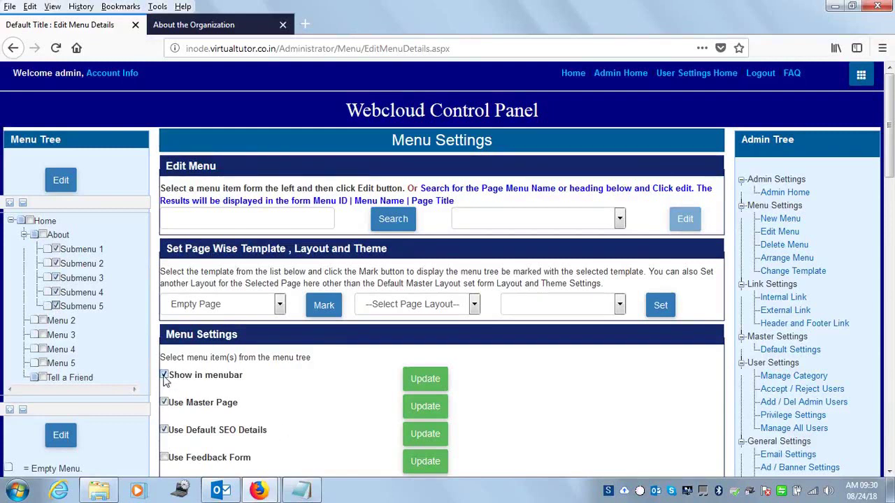
{"action": "left_click", "coordinate": [164, 376]}
{"action": "left_click", "coordinate": [442, 383]}
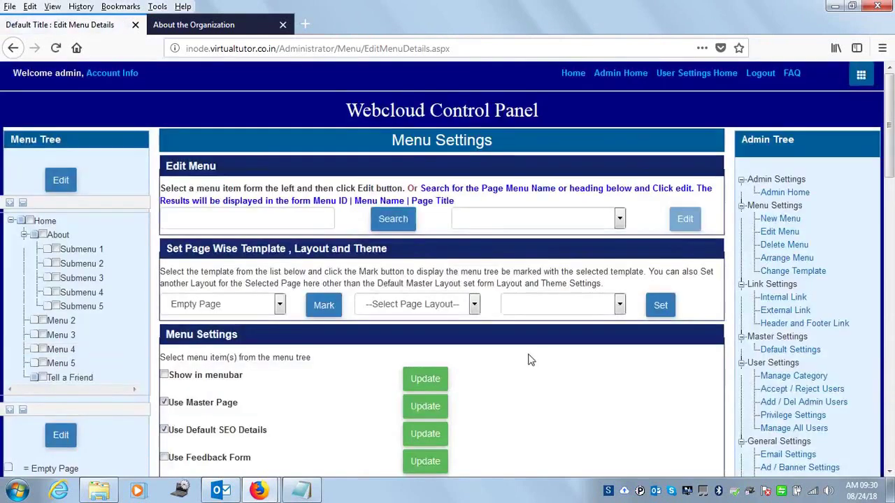
Open the live Home page and the About page to check the submenus in the menubar and page tree.
{"action": "left_click", "coordinate": [205, 25]}
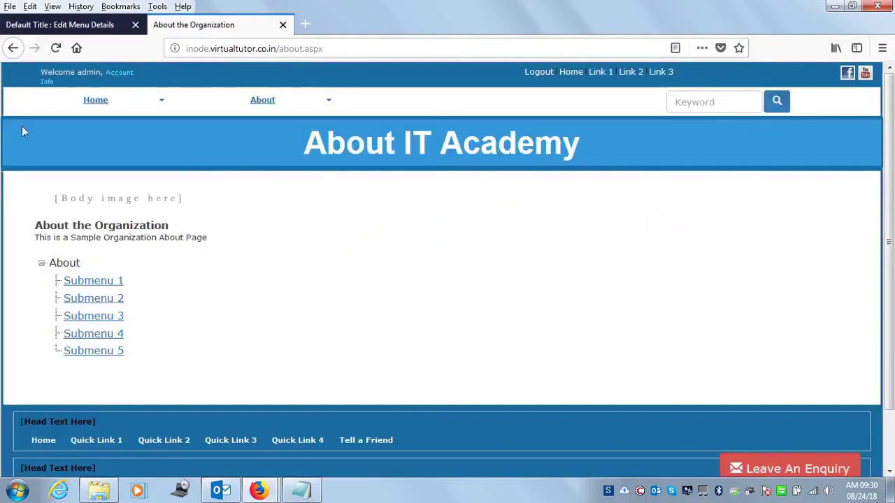
{"action": "left_click", "coordinate": [93, 99]}
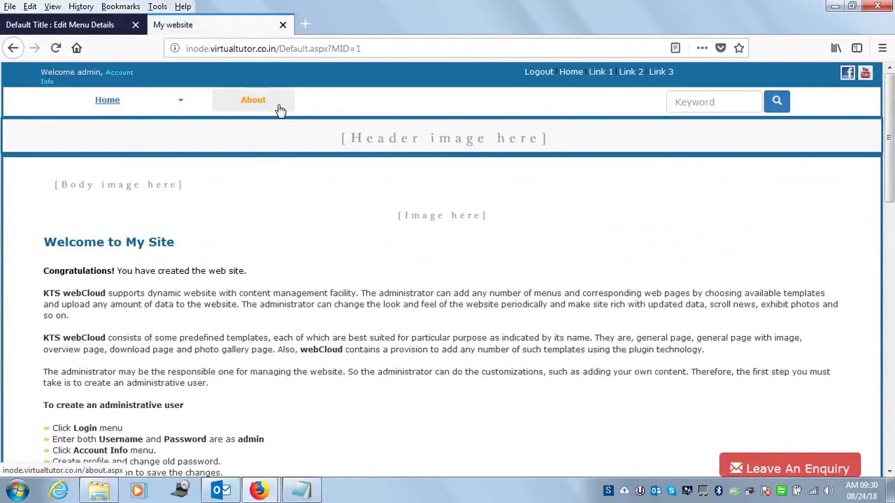
{"action": "left_click", "coordinate": [277, 110]}
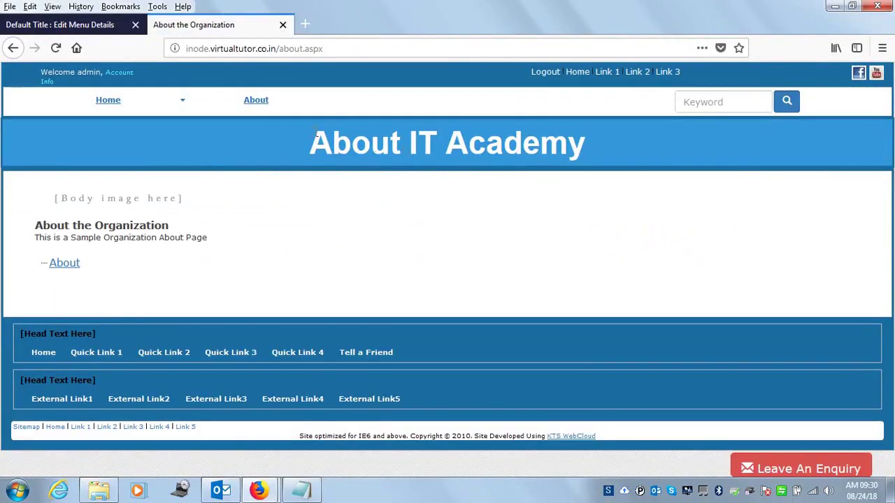
Show Submenu 1 and Submenu 2 under About in the menubar again.
{"action": "left_click", "coordinate": [62, 25]}
{"action": "left_click", "coordinate": [55, 249]}
{"action": "left_click", "coordinate": [56, 263]}
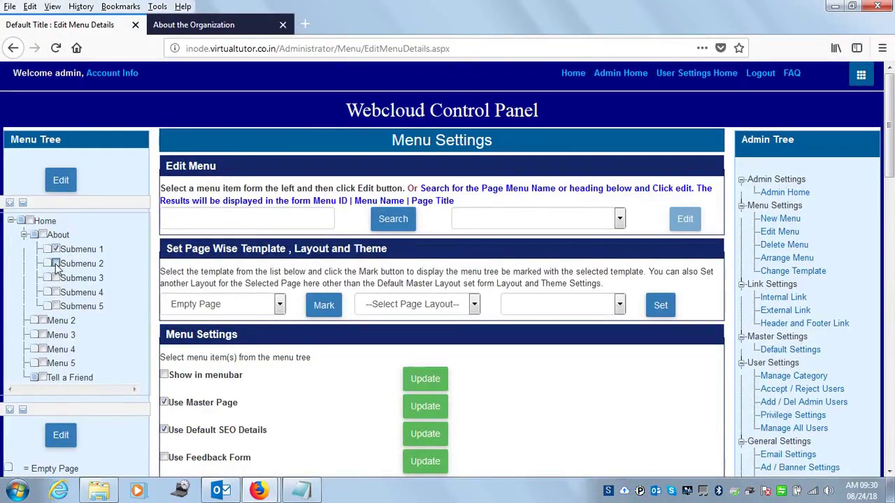
{"action": "left_click", "coordinate": [164, 375]}
{"action": "left_click", "coordinate": [440, 379]}
Reload the live About page to check which submenus its tree lists.
{"action": "left_click", "coordinate": [198, 28]}
{"action": "left_click", "coordinate": [56, 48]}
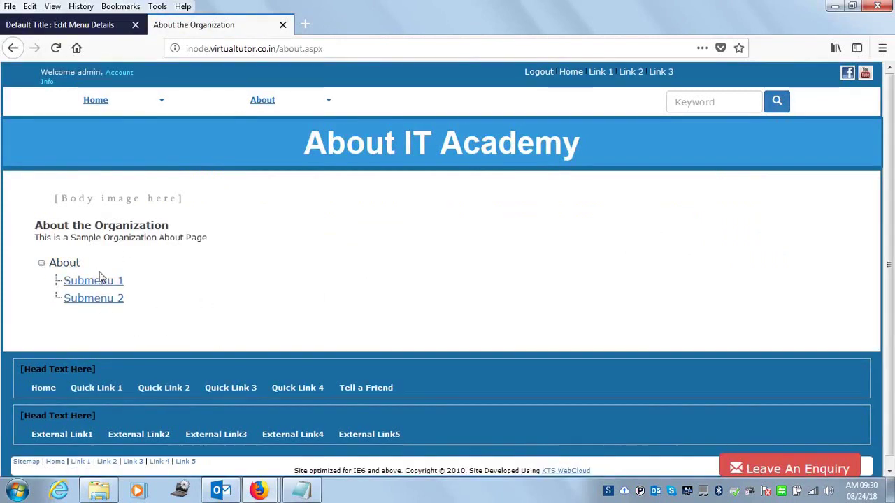
Return to the control panel's Menu Settings and review the planned menu names in WebCloudText.txt in Notepad.
{"action": "left_click", "coordinate": [59, 27]}
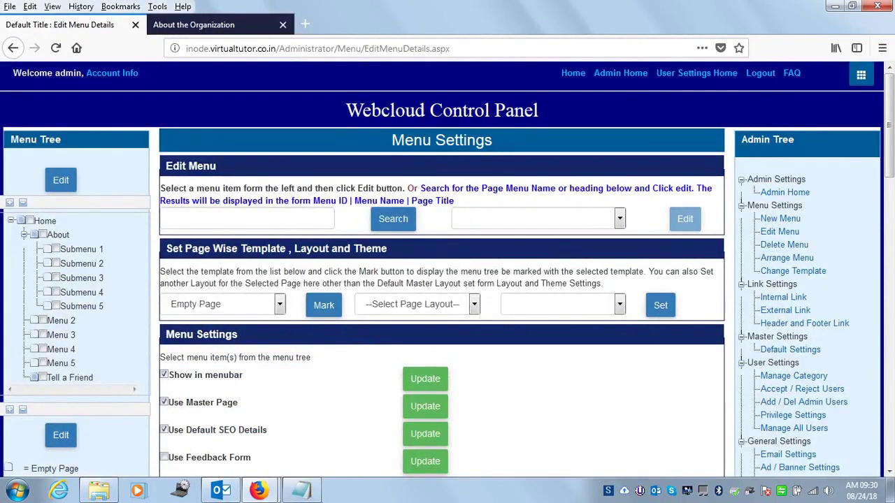
{"action": "left_click", "coordinate": [301, 490]}
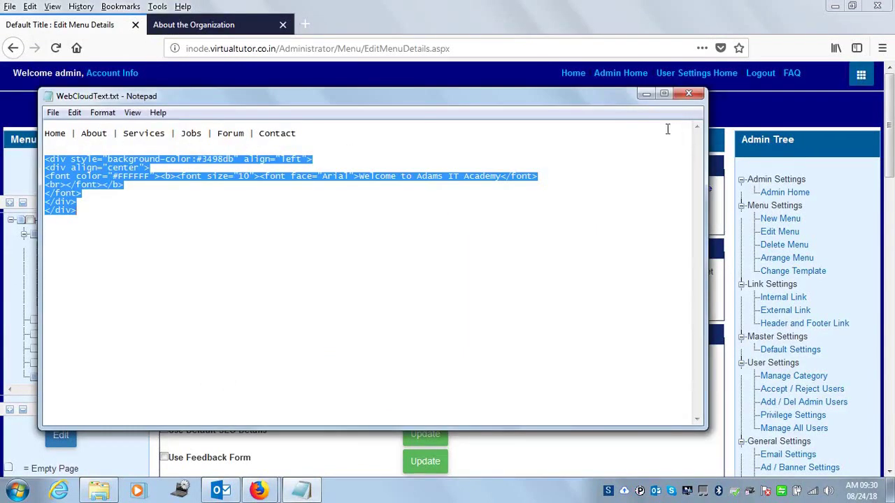
{"action": "left_click", "coordinate": [646, 94]}
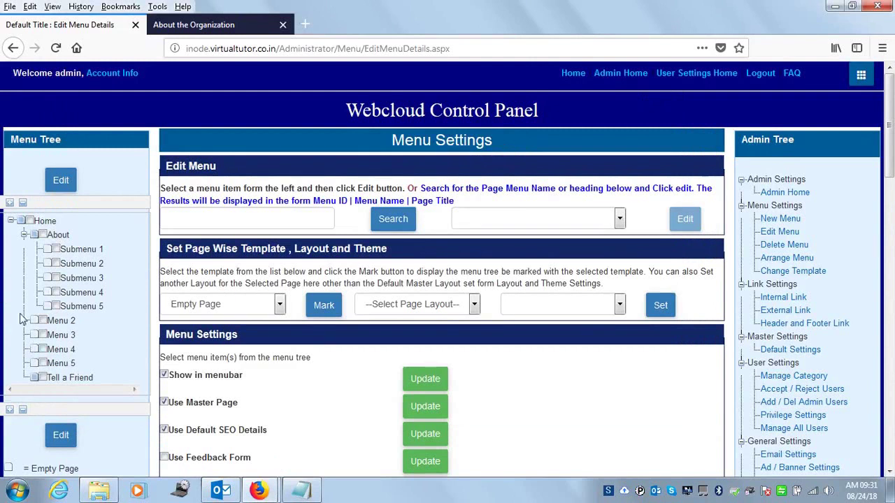
Delete Menu 4 from the site's menu tree in Menu Settings and confirm the deletion.
{"action": "left_click", "coordinate": [780, 252]}
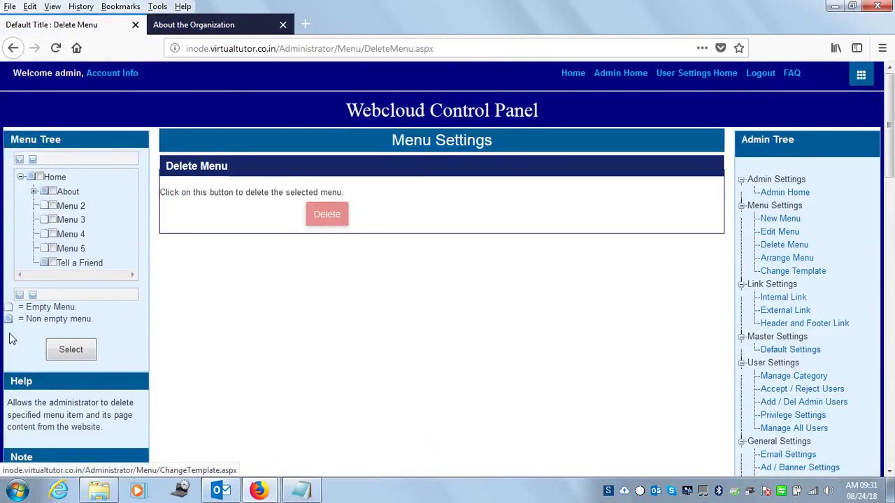
{"action": "left_click", "coordinate": [53, 234]}
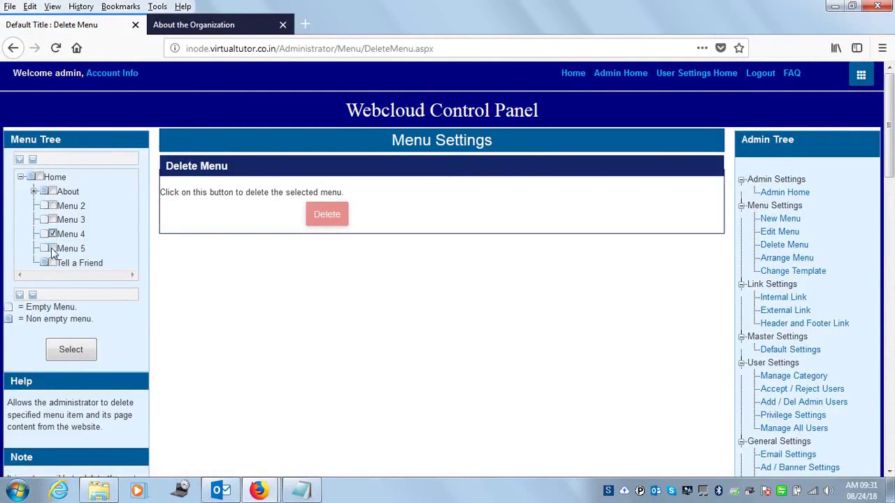
{"action": "left_click", "coordinate": [52, 248]}
{"action": "left_click", "coordinate": [52, 262]}
{"action": "left_click", "coordinate": [52, 248]}
{"action": "left_click", "coordinate": [79, 352]}
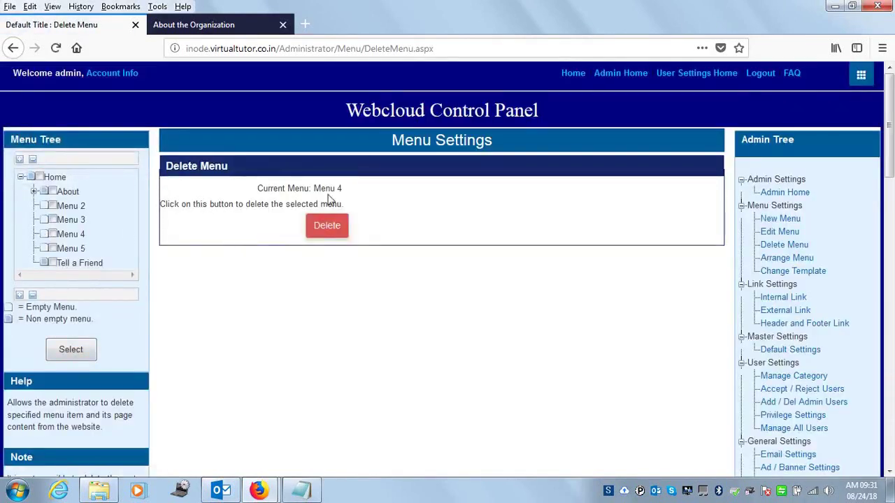
{"action": "left_click", "coordinate": [326, 230]}
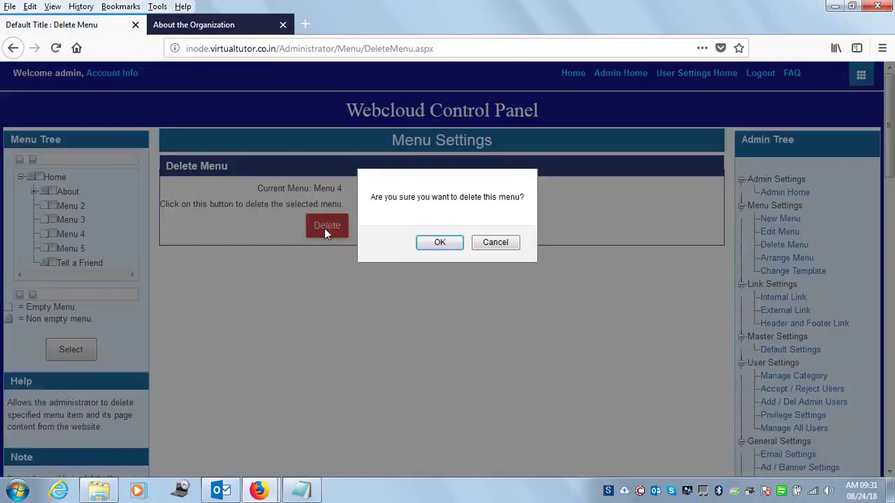
{"action": "left_click", "coordinate": [452, 246]}
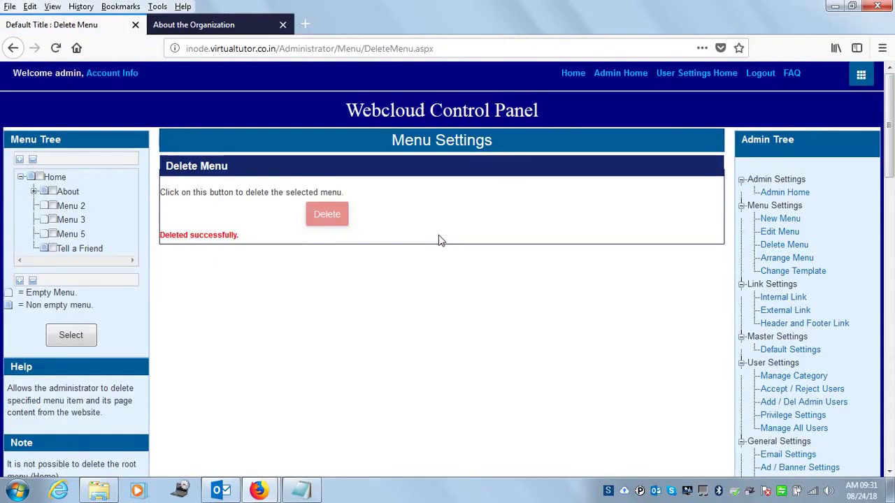
Delete the Tell a Friend menu and Menu 5 from the menu tree, confirming each deletion.
{"action": "left_click", "coordinate": [51, 248]}
{"action": "left_click", "coordinate": [70, 335]}
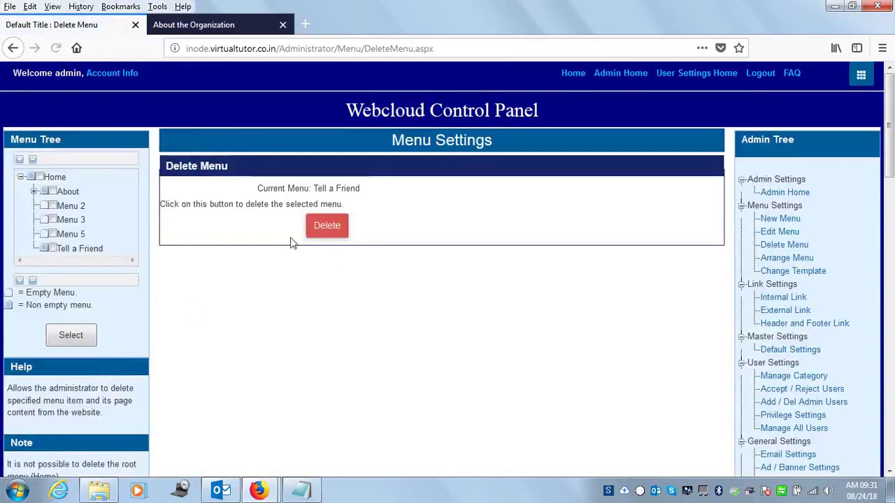
{"action": "left_click", "coordinate": [340, 226]}
{"action": "left_click", "coordinate": [447, 247]}
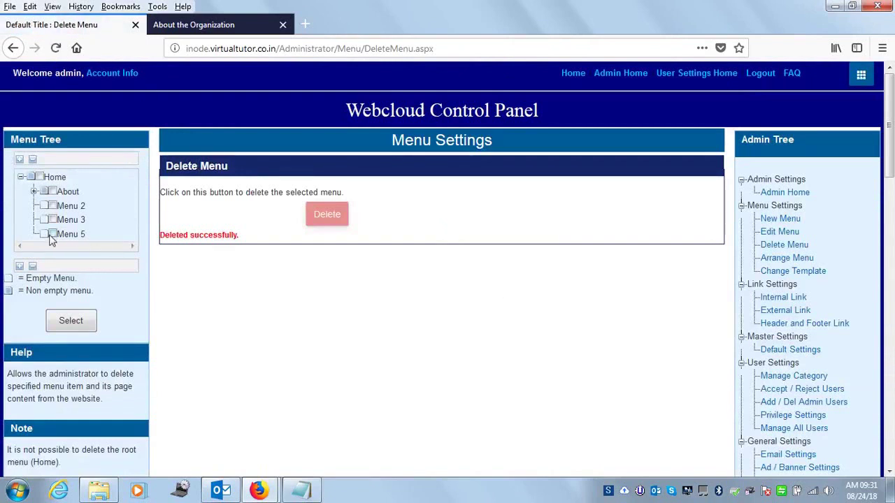
{"action": "left_click", "coordinate": [70, 321]}
{"action": "left_click", "coordinate": [317, 226]}
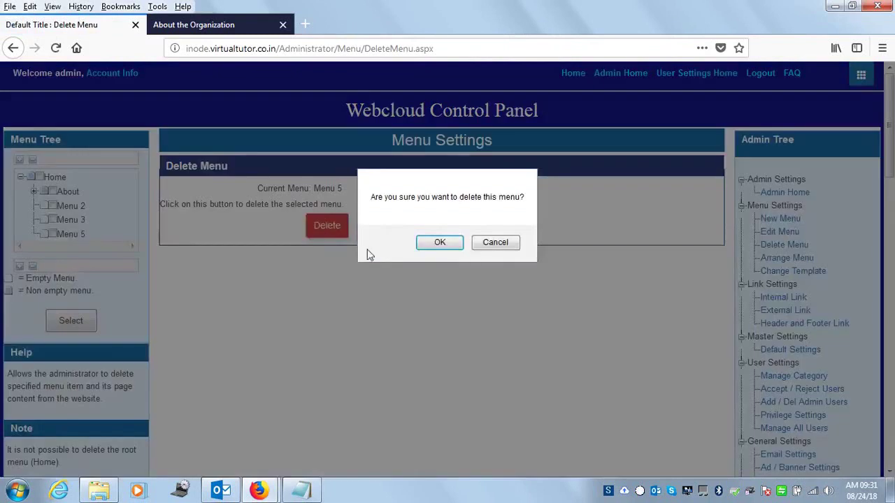
{"action": "left_click", "coordinate": [455, 243]}
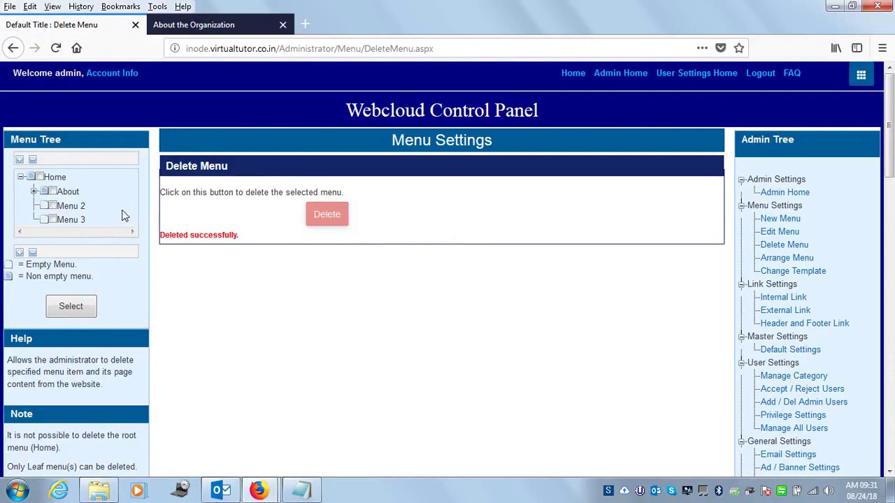
Look up the menu name planned after About in WebCloudText.txt in Notepad.
{"action": "left_click", "coordinate": [308, 489]}
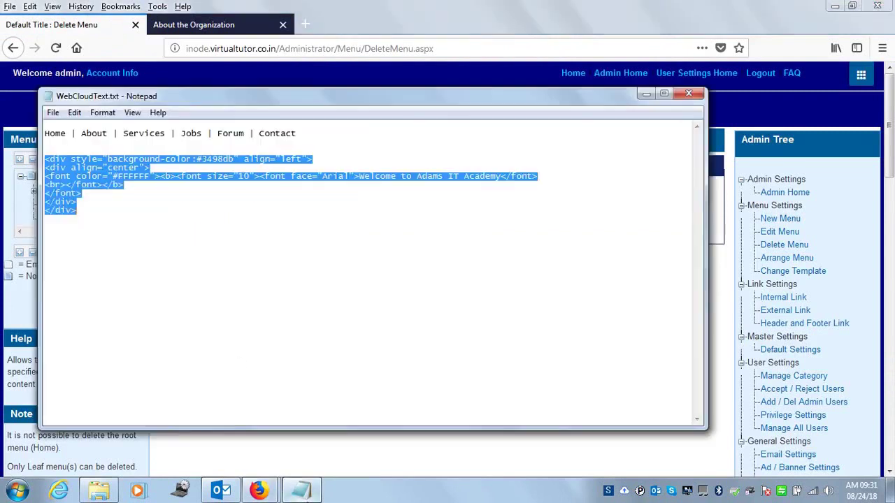
{"action": "key", "text": "ctrl+Home"}
{"action": "double_click", "coordinate": [141, 135]}
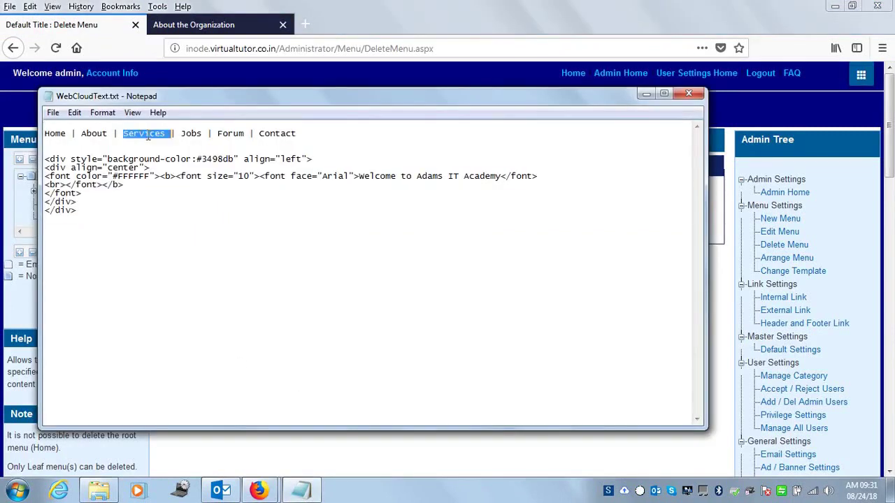
{"action": "left_click", "coordinate": [646, 94]}
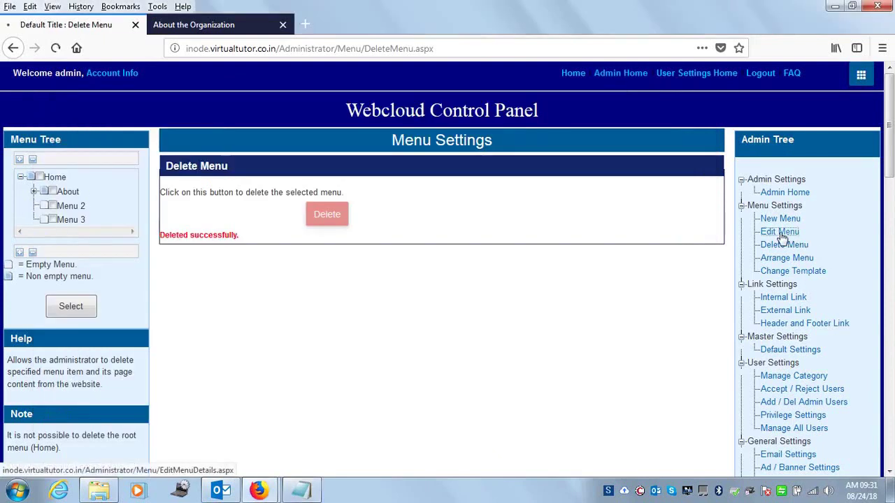
Assign the Overview Page Advanced template to Menu 2 with the alias URL /Services.aspx.
{"action": "left_click", "coordinate": [780, 234]}
{"action": "left_click", "coordinate": [59, 249]}
{"action": "left_click", "coordinate": [61, 180]}
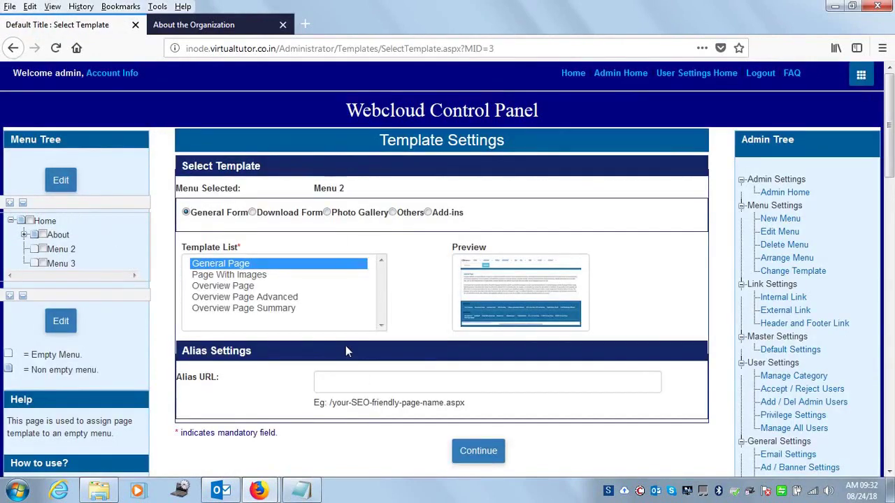
{"action": "left_click", "coordinate": [277, 297]}
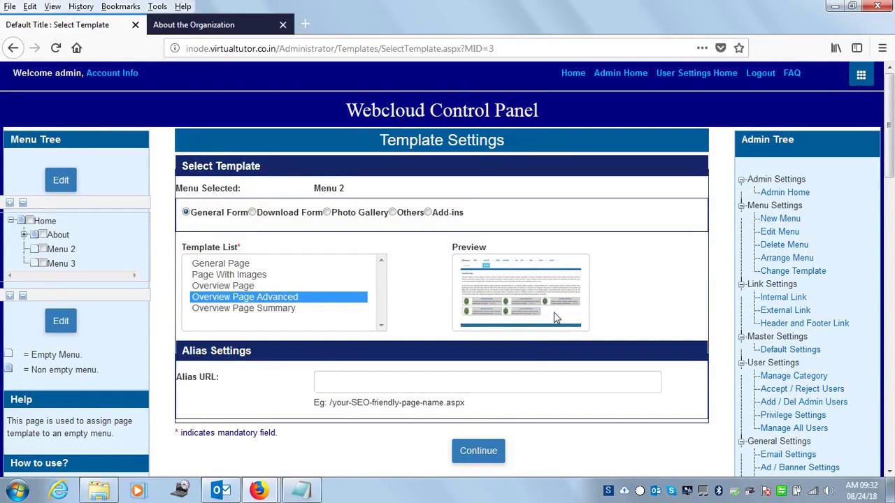
{"action": "left_click", "coordinate": [365, 384]}
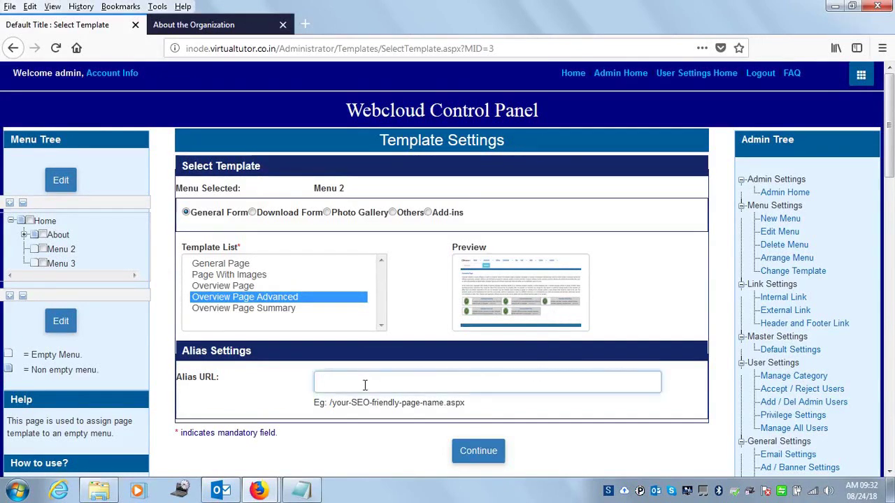
{"action": "type", "text": "/Services.aspx"}
{"action": "left_click", "coordinate": [480, 451]}
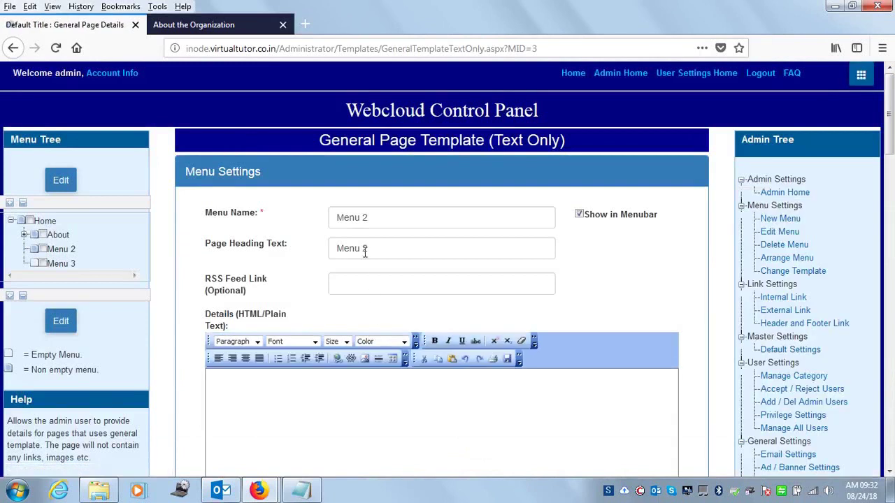
Set Menu 2's name and page heading to Services, enter the details text "The Services which we are Offering." and update the page.
{"action": "type", "text": "Services"}
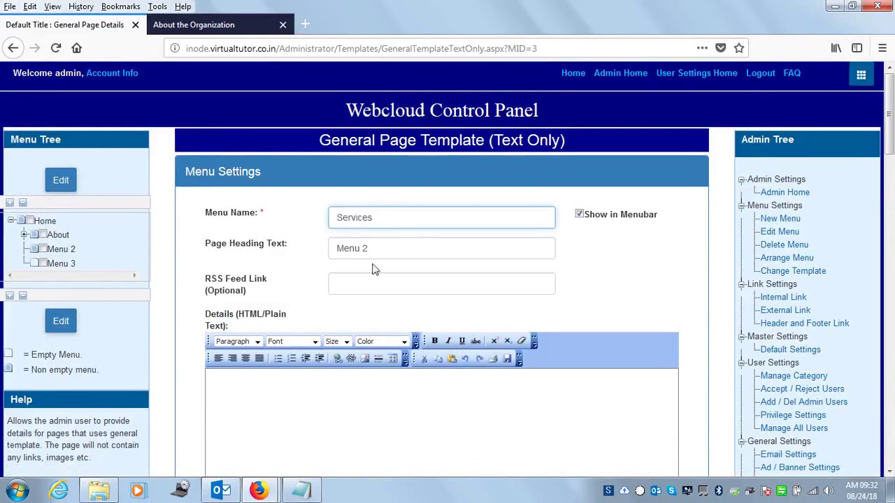
{"action": "key", "text": "Tab"}
{"action": "type", "text": "Services"}
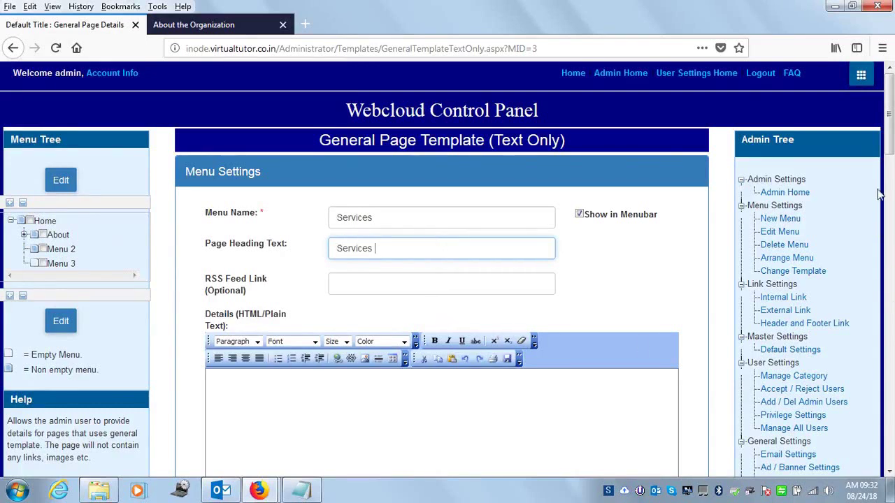
{"action": "left_click_drag", "start_coordinate": [890, 121], "coordinate": [890, 199]}
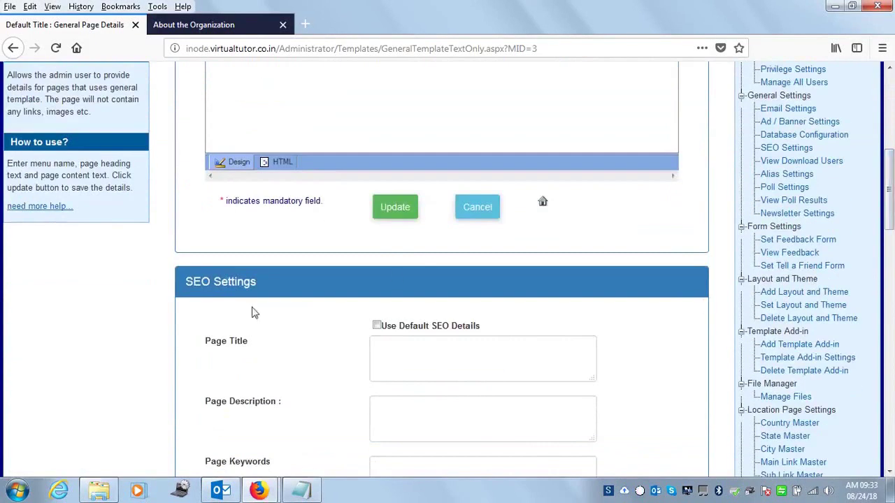
{"action": "scroll", "coordinate": [875, 256], "scroll_direction": "up", "scroll_amount": 5}
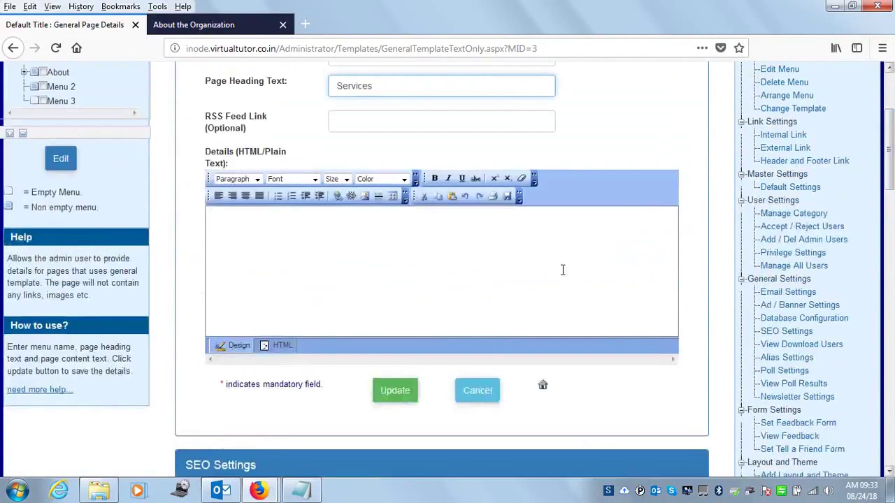
{"action": "type", "text": "A"}
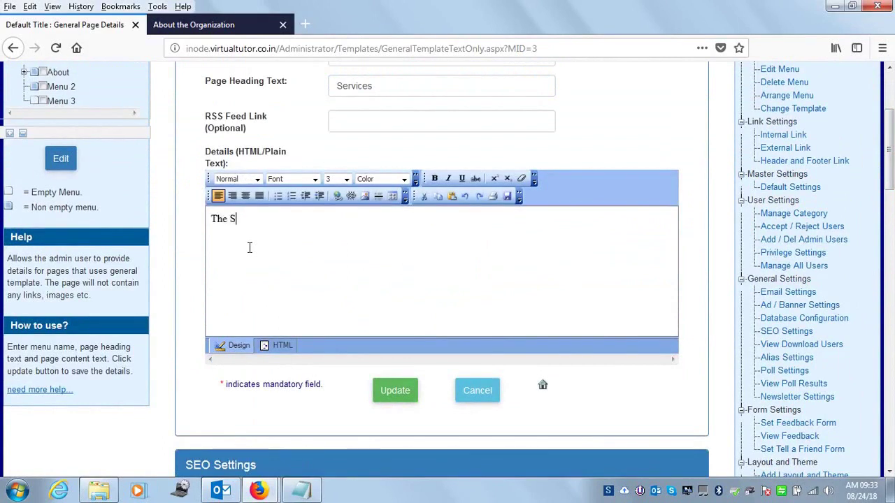
{"action": "type", "text": "he Services which we are Offering."}
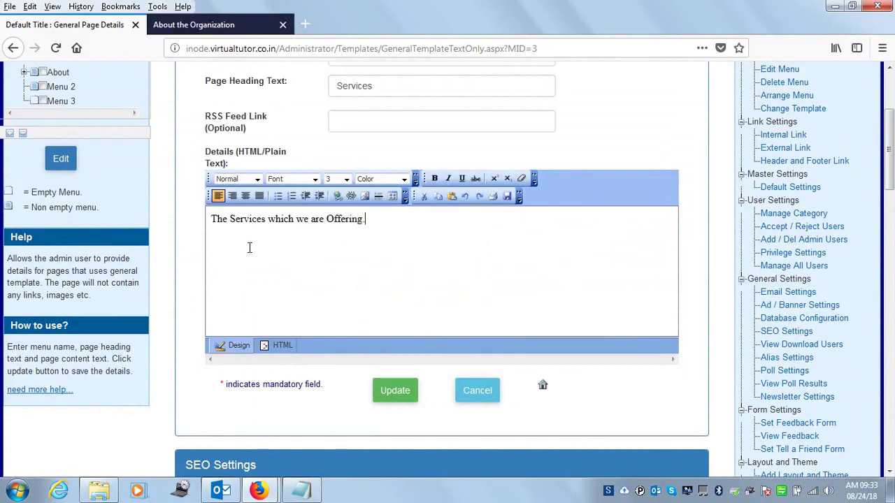
{"action": "left_click", "coordinate": [395, 392]}
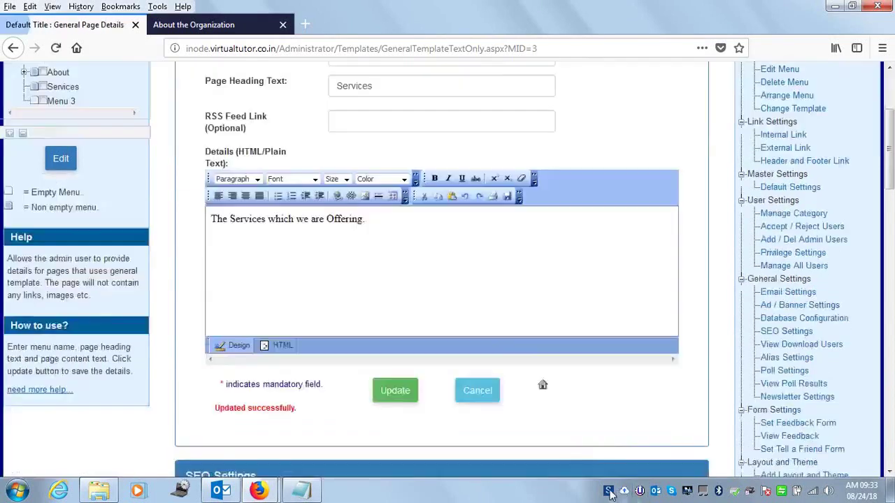
Look through the Services page's SEO, Social Sharing and Page Rotation settings.
{"action": "right_click", "coordinate": [608, 493]}
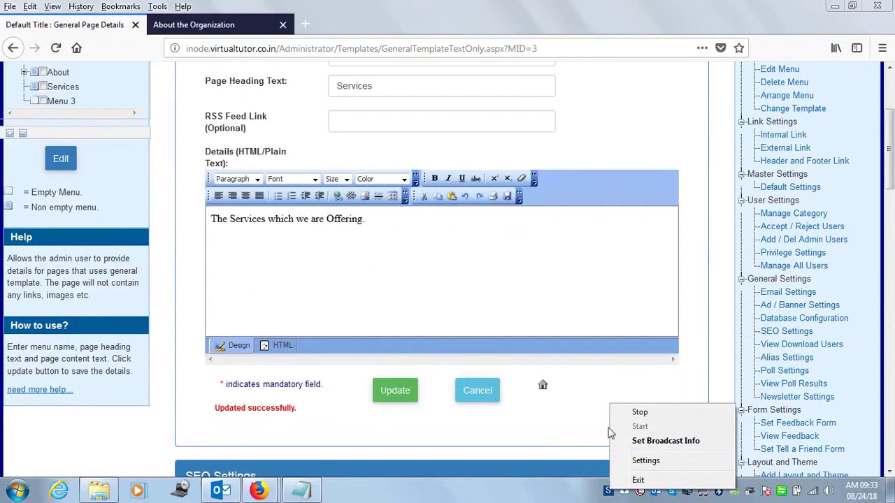
{"action": "left_click", "coordinate": [525, 426]}
{"action": "left_click_drag", "start_coordinate": [890, 183], "coordinate": [889, 201]}
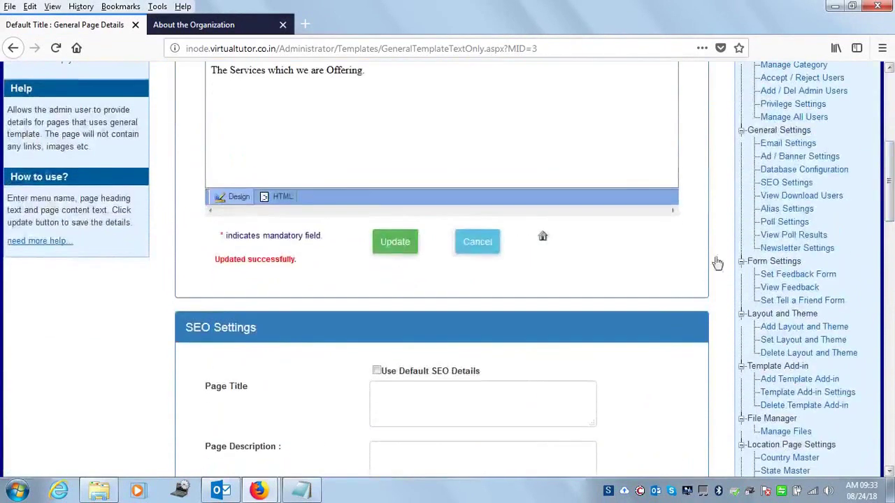
{"action": "left_click", "coordinate": [393, 241]}
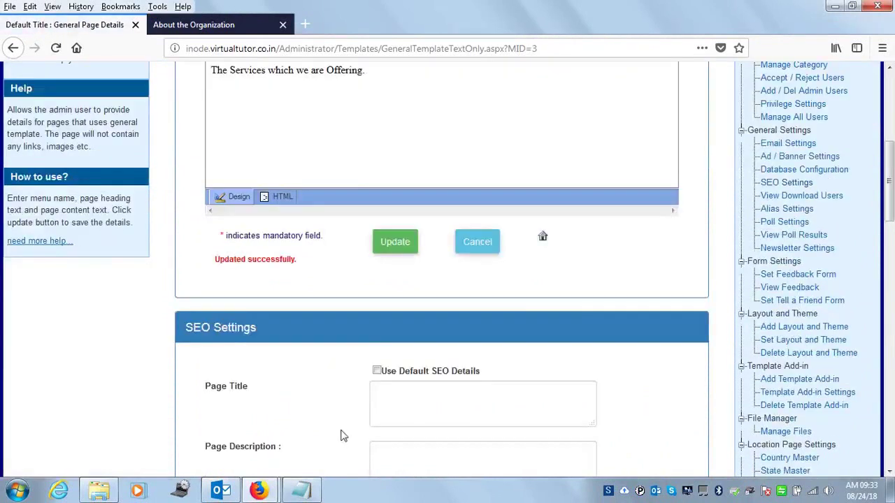
{"action": "left_click", "coordinate": [430, 393]}
{"action": "left_click_drag", "start_coordinate": [889, 208], "coordinate": [866, 318]}
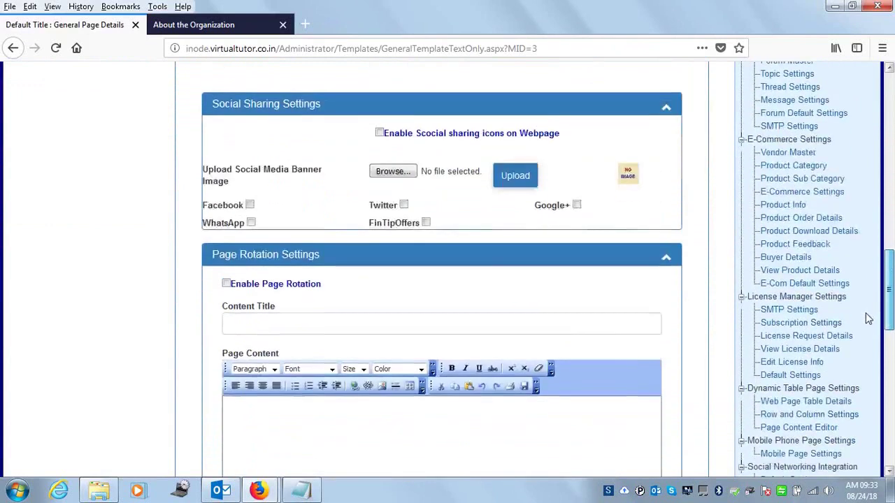
{"action": "scroll", "coordinate": [867, 318], "scroll_direction": "down", "scroll_amount": 5}
{"action": "scroll", "coordinate": [860, 333], "scroll_direction": "up", "scroll_amount": 20}
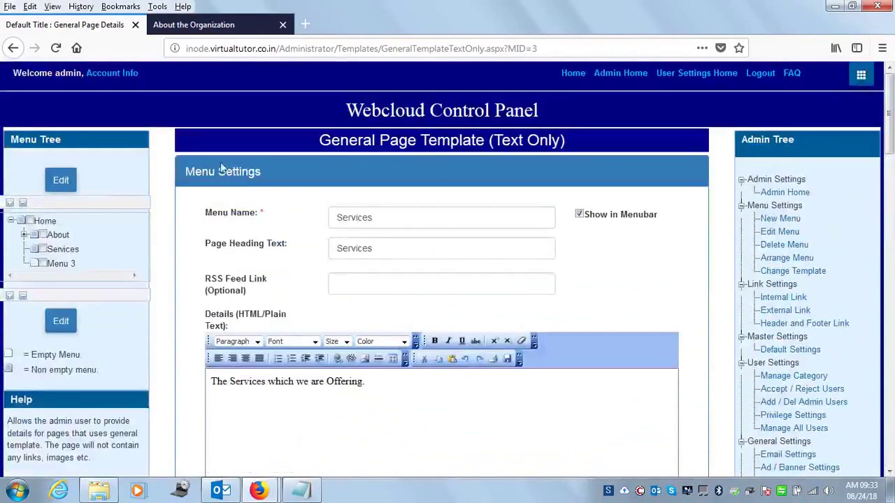
Open the live Home page and its Services page to check the new menu and content.
{"action": "left_click", "coordinate": [194, 24]}
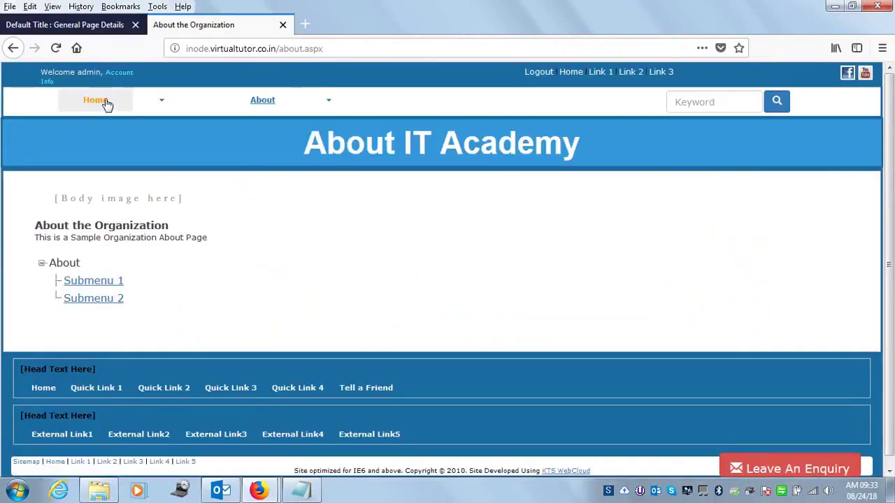
{"action": "left_click", "coordinate": [105, 103]}
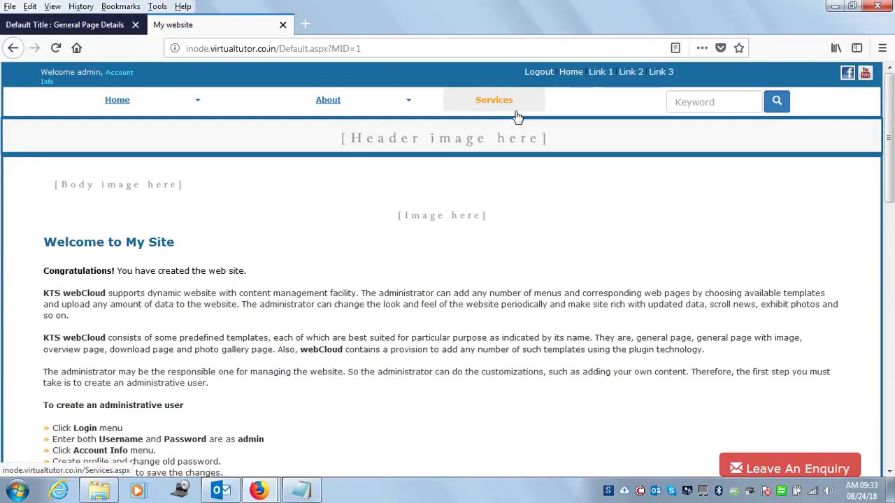
{"action": "left_click", "coordinate": [498, 101]}
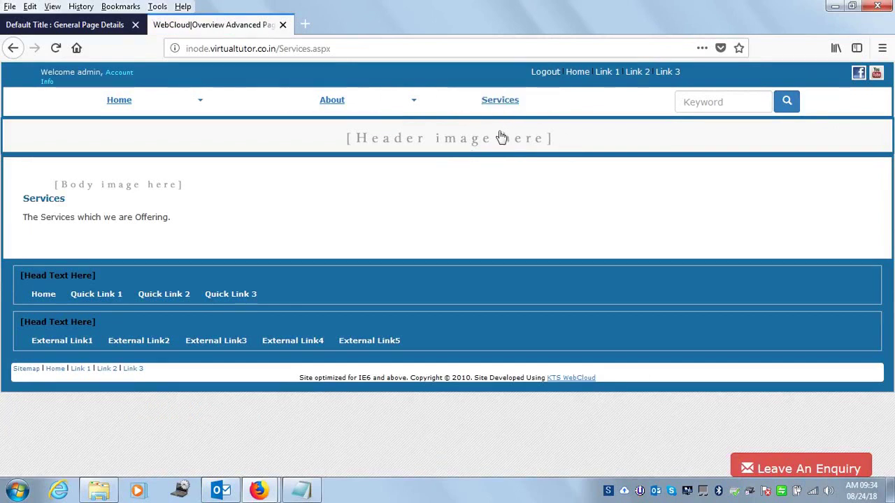
{"action": "left_click", "coordinate": [519, 106]}
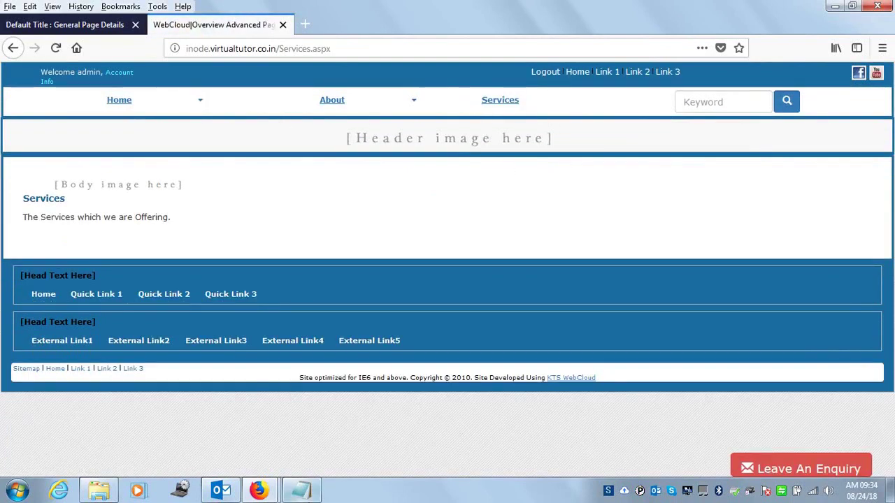
Look up the menu name planned after Services in WebCloudText.txt in Notepad and open the control panel's Administrative Home.
{"action": "left_click", "coordinate": [300, 490]}
{"action": "left_click_drag", "start_coordinate": [180, 133], "coordinate": [206, 133]}
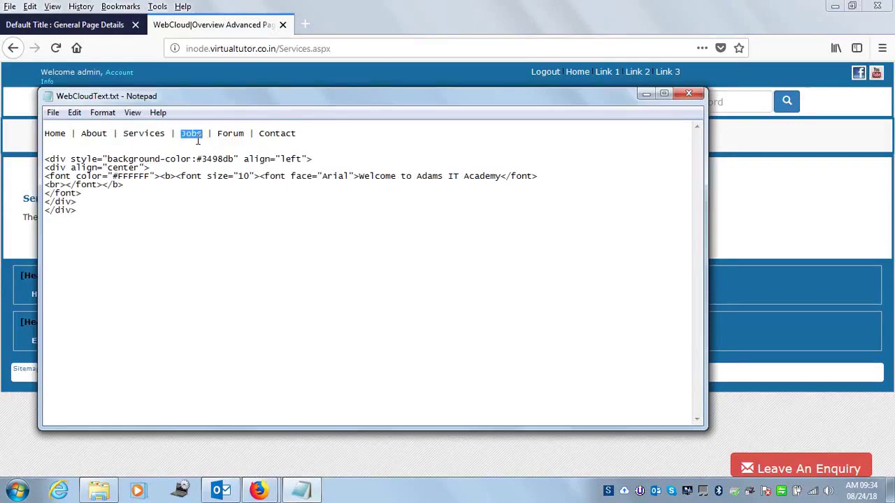
{"action": "left_click", "coordinate": [644, 94]}
{"action": "left_click", "coordinate": [203, 104]}
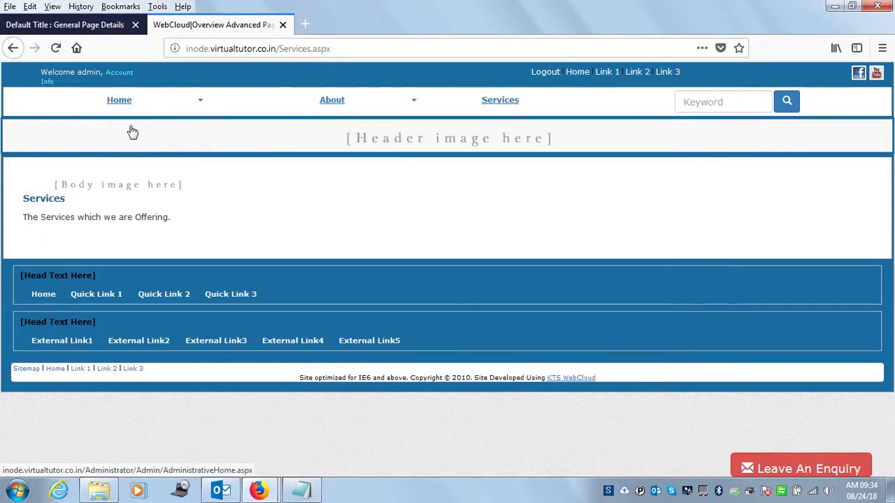
{"action": "left_click", "coordinate": [133, 124]}
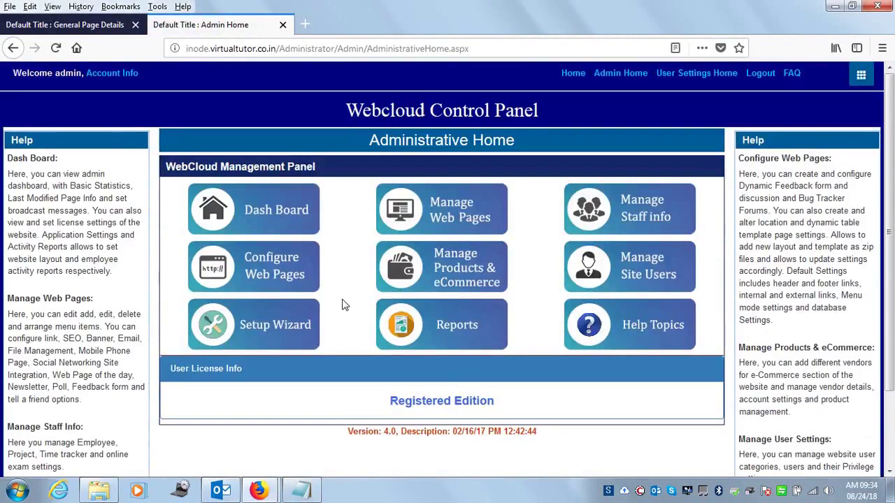
Show the web page management options, hiding and restoring the side help panels.
{"action": "left_click", "coordinate": [472, 218]}
{"action": "left_click", "coordinate": [862, 76]}
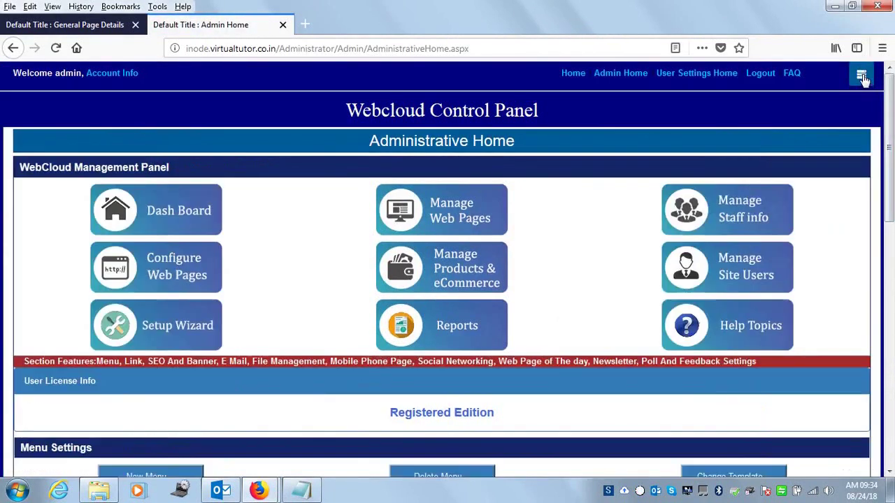
{"action": "left_click", "coordinate": [862, 77]}
{"action": "left_click", "coordinate": [862, 77]}
{"action": "left_click", "coordinate": [861, 74]}
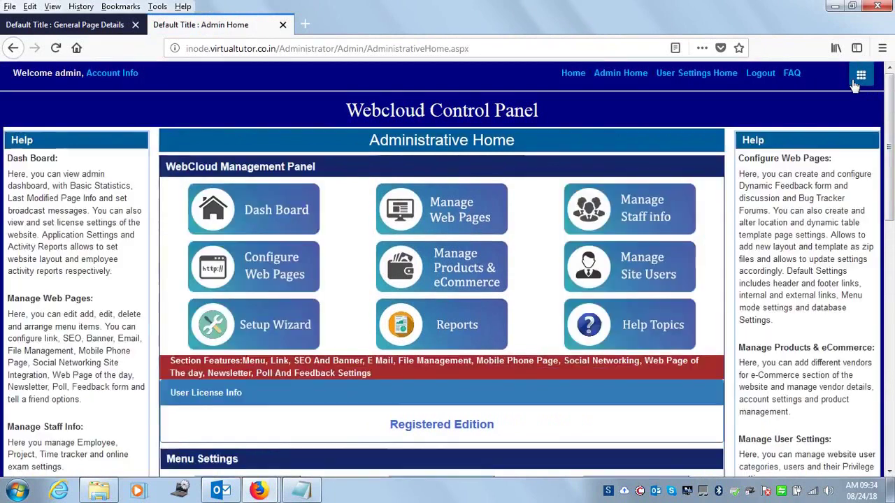
Open Menu 3 for editing through the menu settings.
{"action": "left_click_drag", "start_coordinate": [890, 172], "coordinate": [892, 269]}
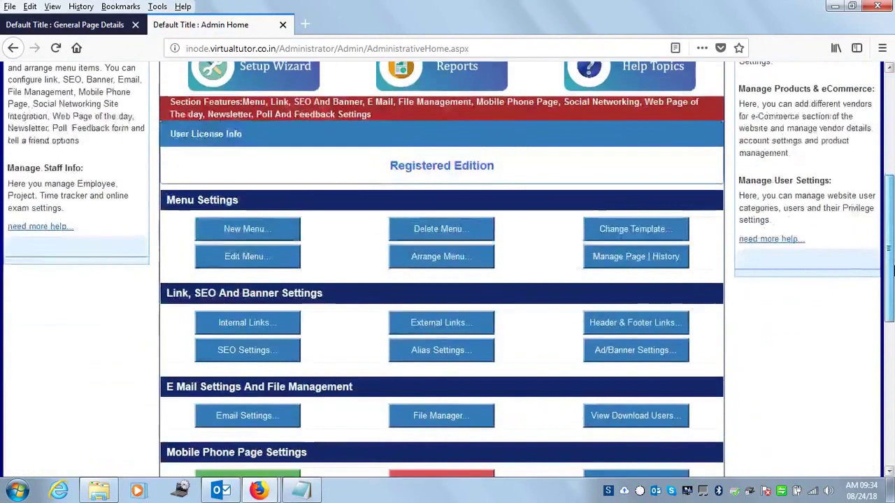
{"action": "left_click", "coordinate": [245, 260]}
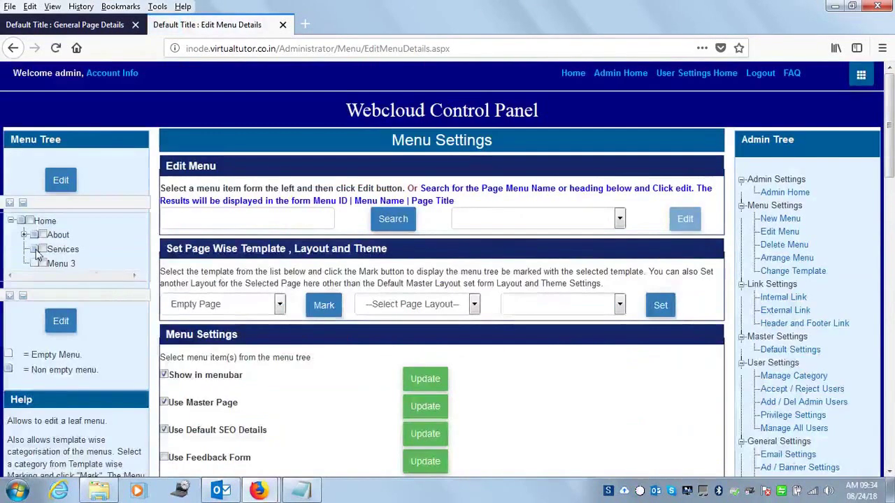
{"action": "left_click", "coordinate": [43, 262]}
{"action": "left_click", "coordinate": [61, 186]}
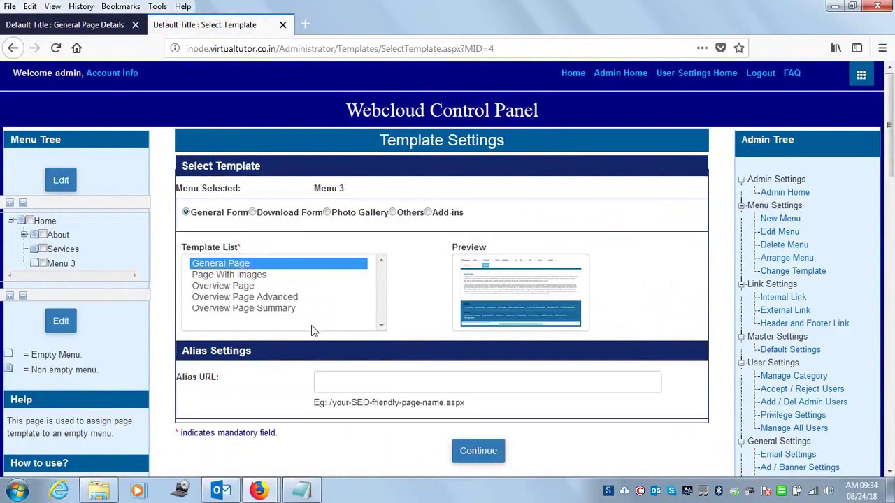
Assign the Tree Menu Page template from the Others category to Menu 3 with the alias URL /Jobs.aspx and continue.
{"action": "left_click", "coordinate": [399, 218]}
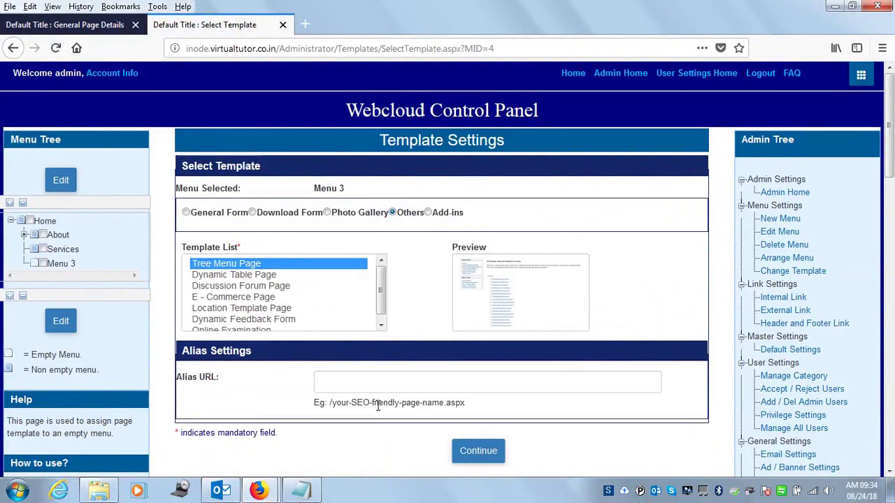
{"action": "left_click", "coordinate": [345, 386]}
{"action": "type", "text": "/Jobs"}
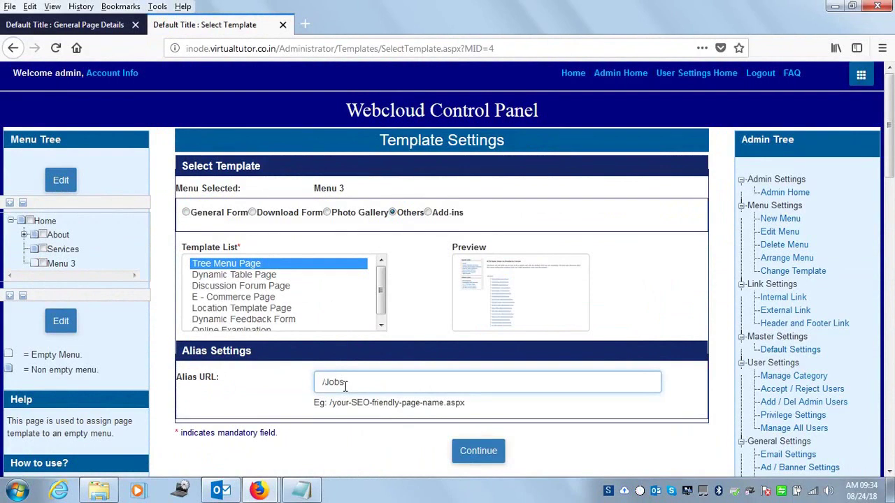
{"action": "type", "text": ".aspx"}
{"action": "left_click", "coordinate": [493, 454]}
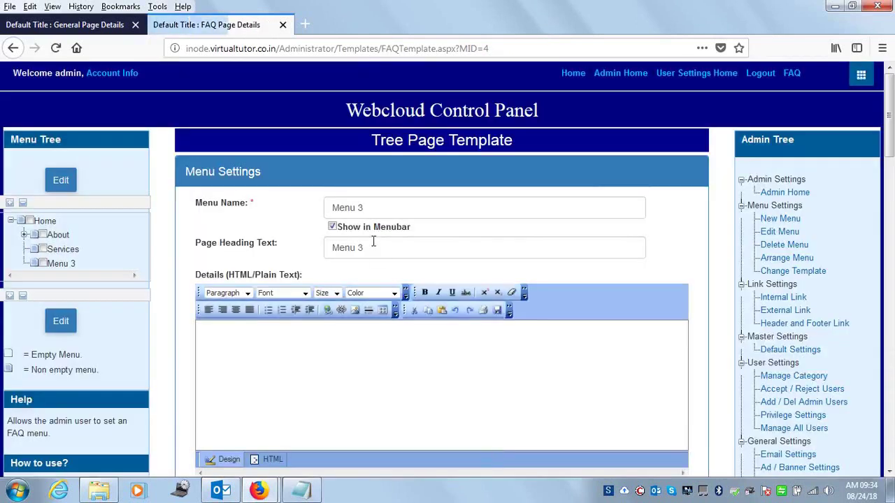
Set the menu name to Jobs and the page heading text to "List of Active Jobs".
{"action": "left_click_drag", "start_coordinate": [386, 203], "coordinate": [80, 203]}
{"action": "type", "text": "Jobs"}
{"action": "key", "text": "Tab"}
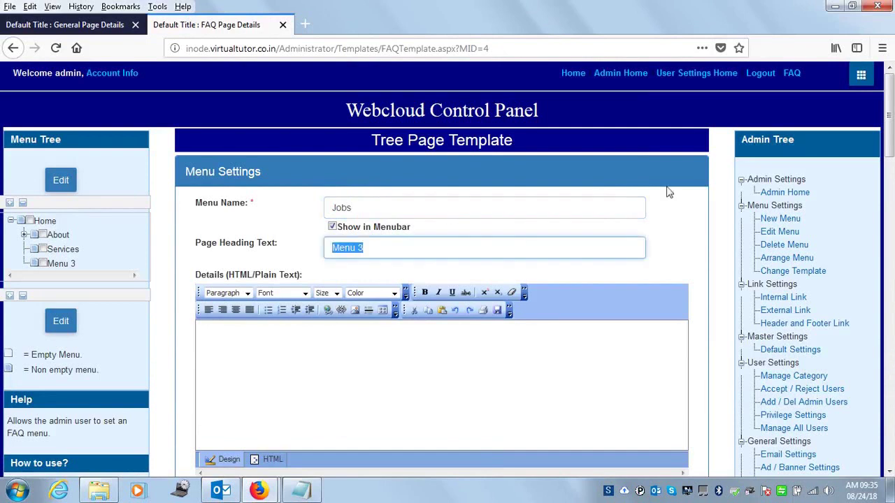
{"action": "type", "text": "List of Jobs"}
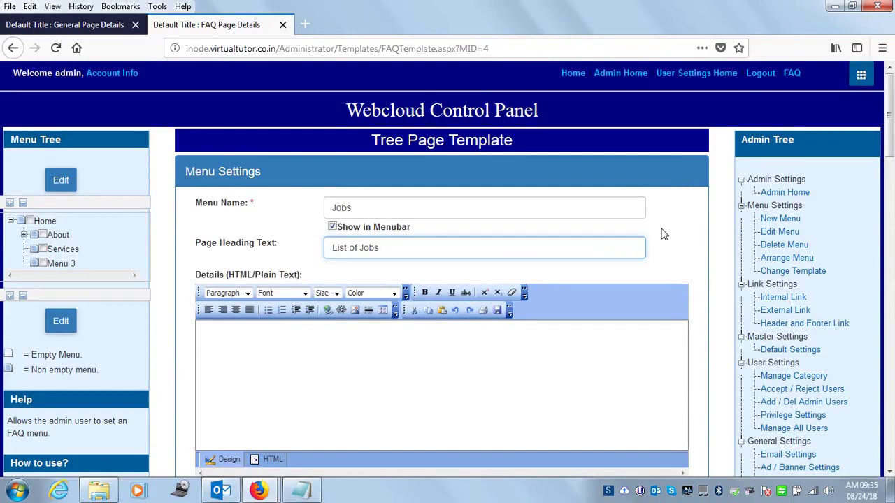
{"action": "left_click", "coordinate": [360, 249]}
{"action": "type", "text": "Active"}
Enter the details text "This page displays the links to the list of Jobs that is currently open in our organization." and update the page.
{"action": "left_click", "coordinate": [425, 385]}
{"action": "scroll", "coordinate": [448, 278], "scroll_direction": "down", "scroll_amount": 2}
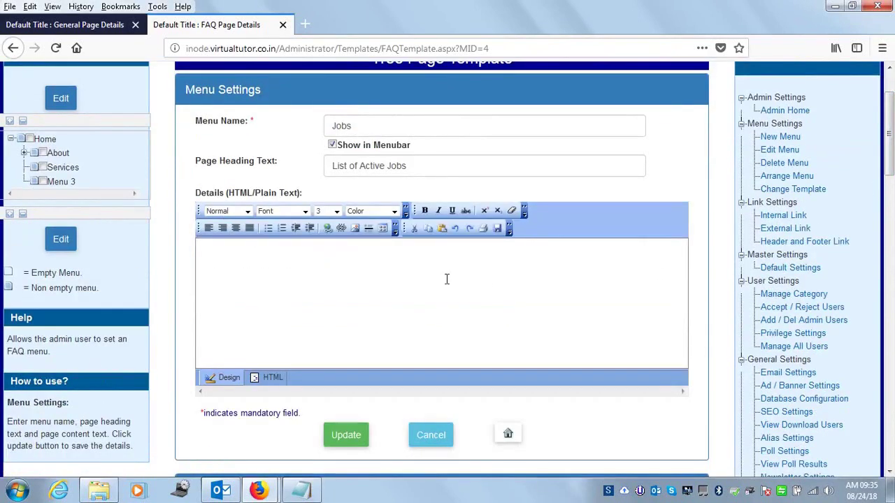
{"action": "type", "text": "This page displays"}
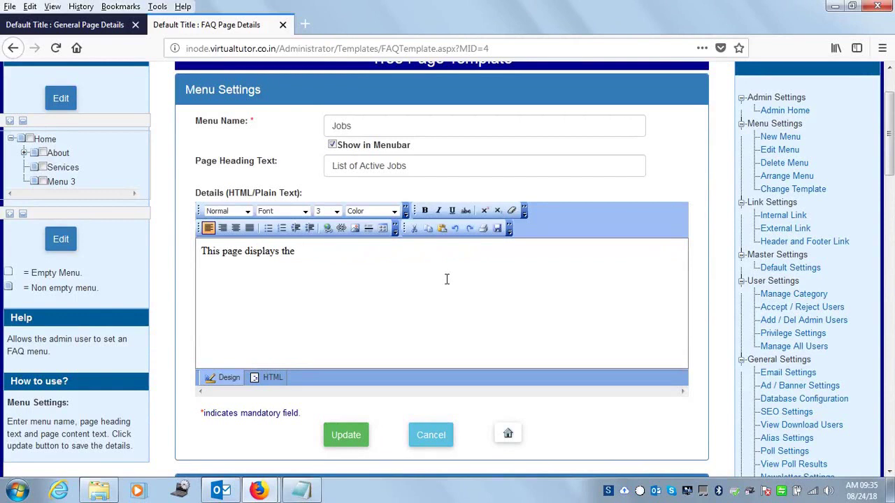
{"action": "type", "text": "the list of Jobs that is currenly"}
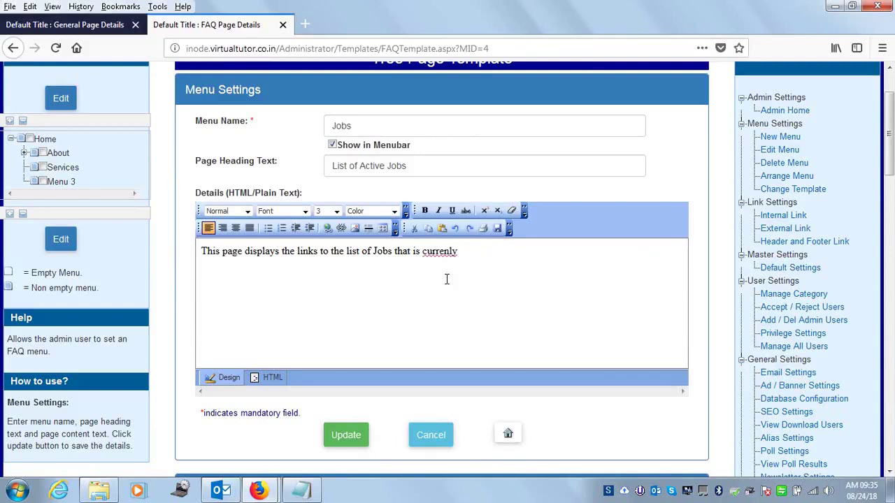
{"action": "key", "text": "BackSpace"}
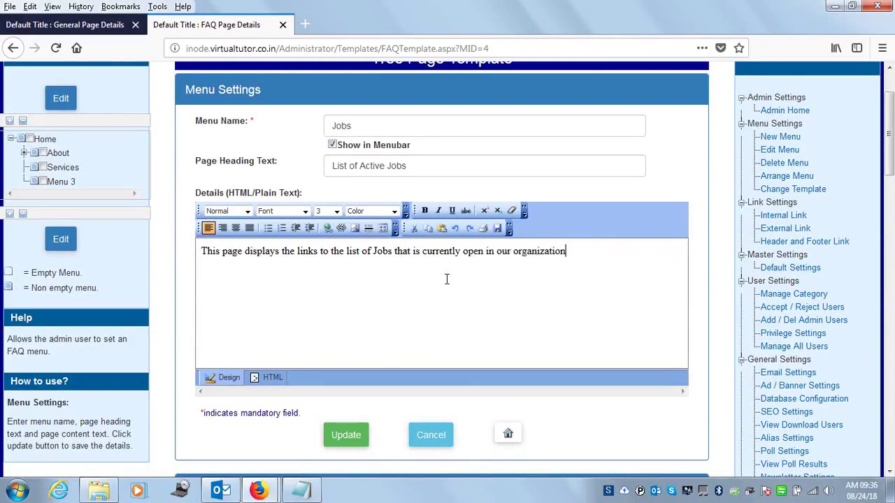
{"action": "left_click", "coordinate": [354, 437]}
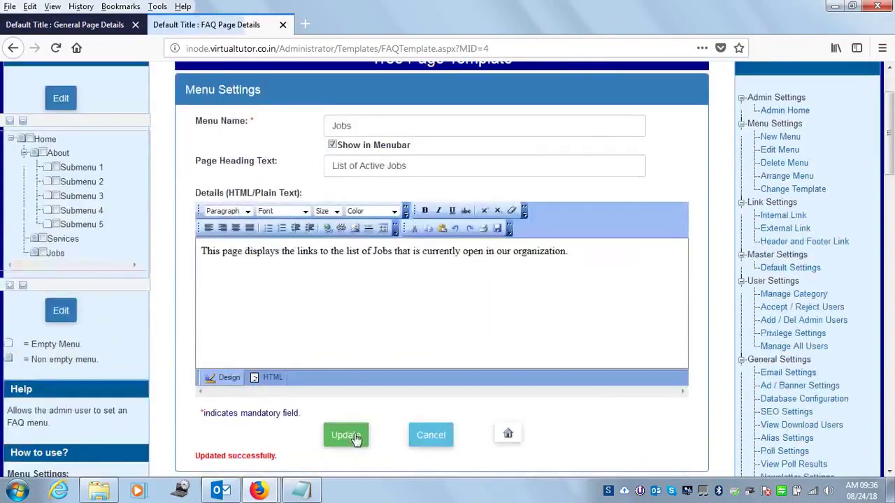
Open the live site and compare the Jobs page with the About page's header.
{"action": "left_click_drag", "start_coordinate": [892, 175], "coordinate": [890, 98]}
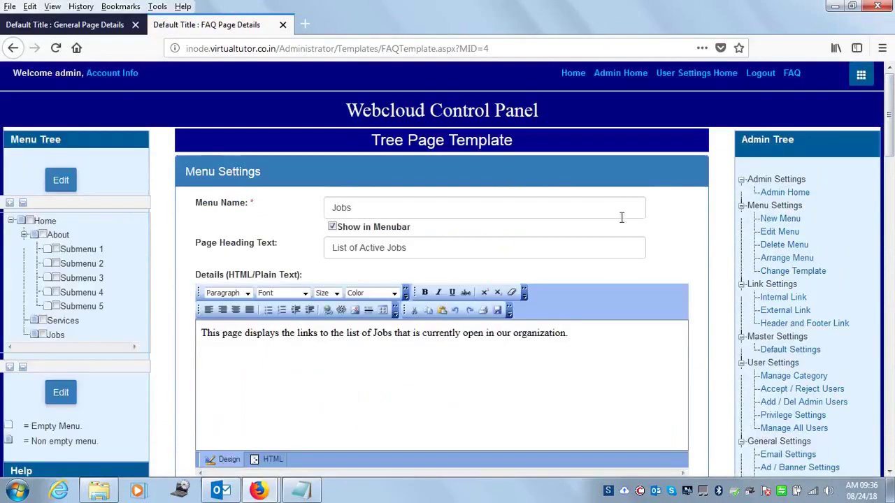
{"action": "left_click", "coordinate": [111, 27]}
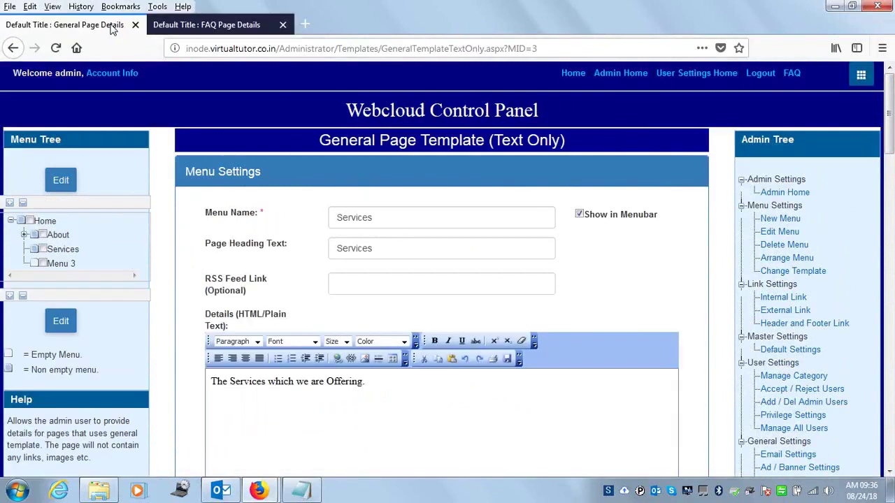
{"action": "left_click", "coordinate": [161, 26]}
{"action": "left_click", "coordinate": [575, 74]}
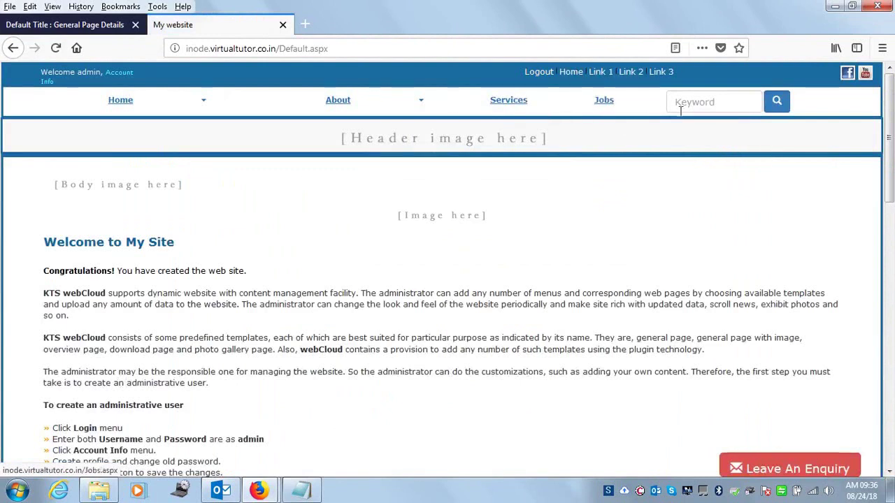
{"action": "left_click", "coordinate": [621, 109]}
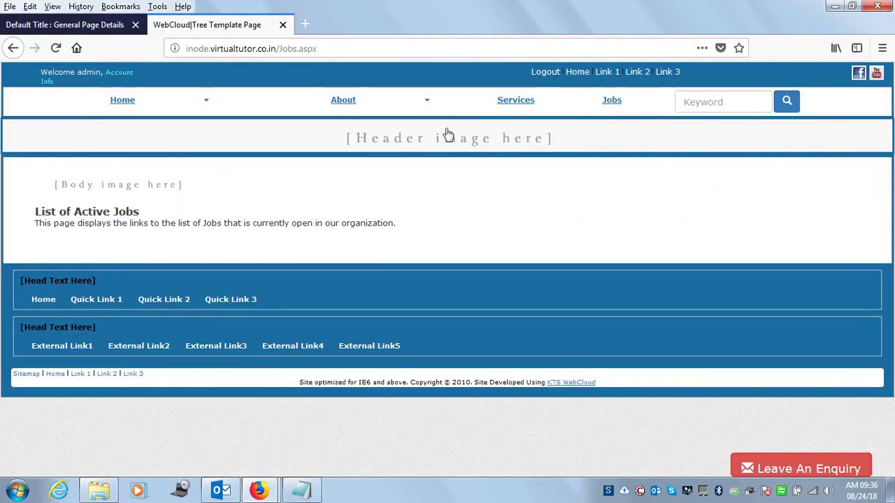
{"action": "left_click", "coordinate": [337, 101]}
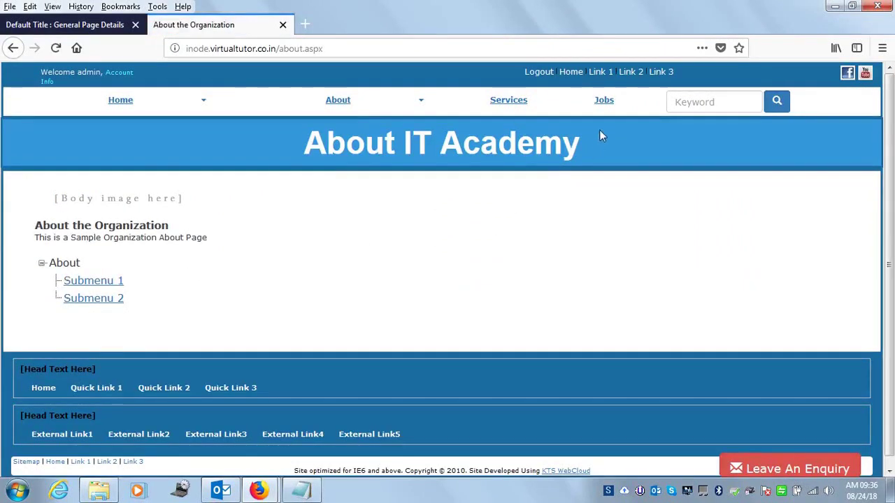
{"action": "left_click", "coordinate": [604, 101]}
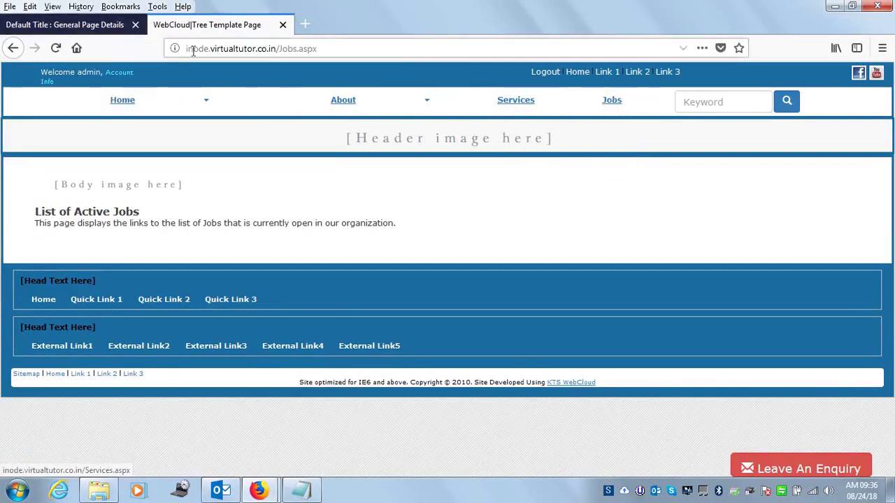
Copy the header banner's HTML code from WebCloudText.txt in Notepad and return to the browser.
{"action": "left_click", "coordinate": [302, 489]}
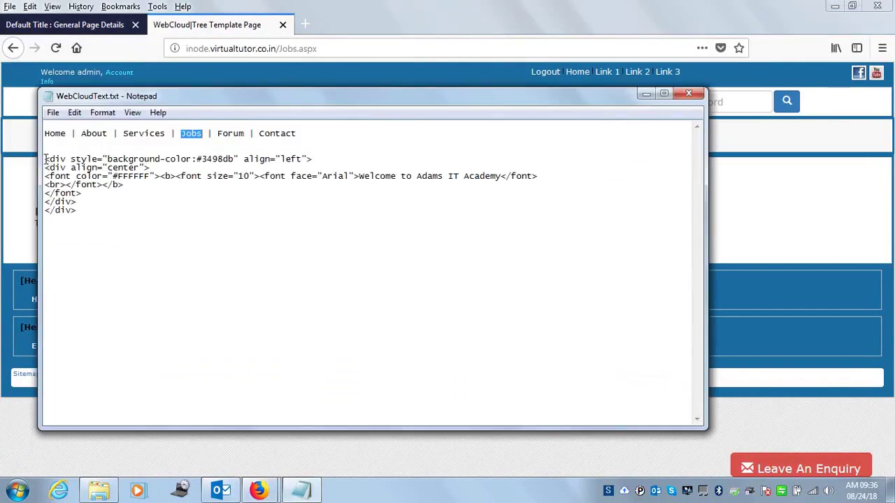
{"action": "left_click_drag", "start_coordinate": [45, 159], "coordinate": [97, 210]}
{"action": "key", "text": "ctrl+c"}
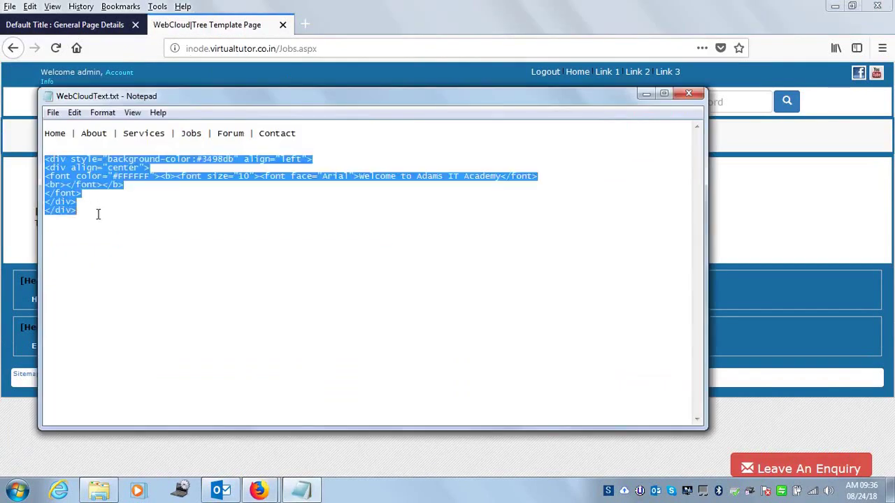
{"action": "left_click", "coordinate": [646, 93]}
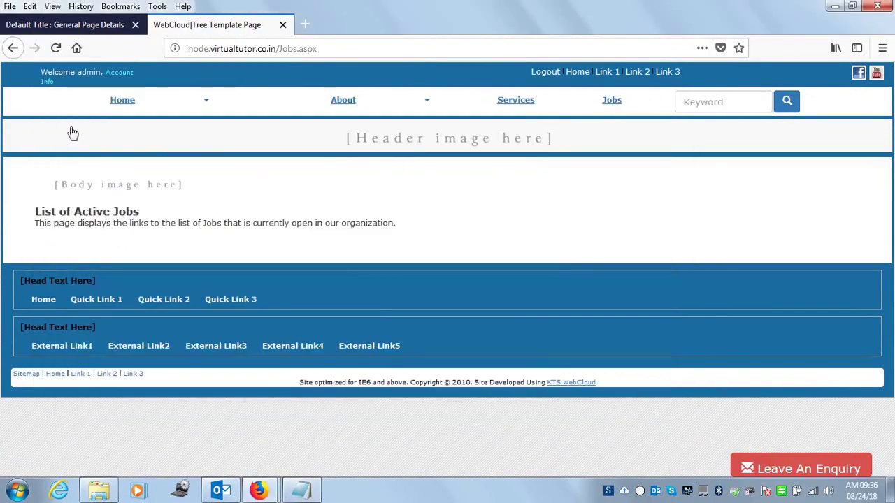
Return to the control panel and open the Jobs menu for editing.
{"action": "left_click", "coordinate": [73, 25]}
{"action": "left_click", "coordinate": [779, 231]}
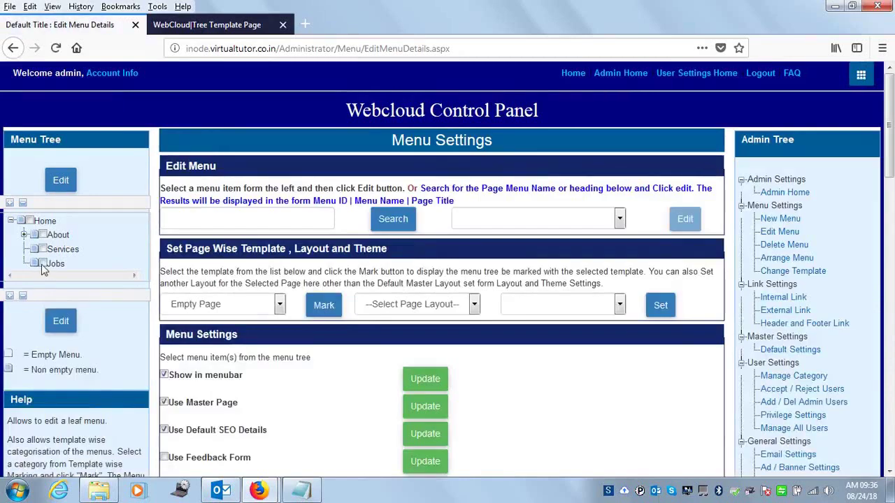
{"action": "left_click", "coordinate": [43, 263]}
{"action": "left_click", "coordinate": [60, 187]}
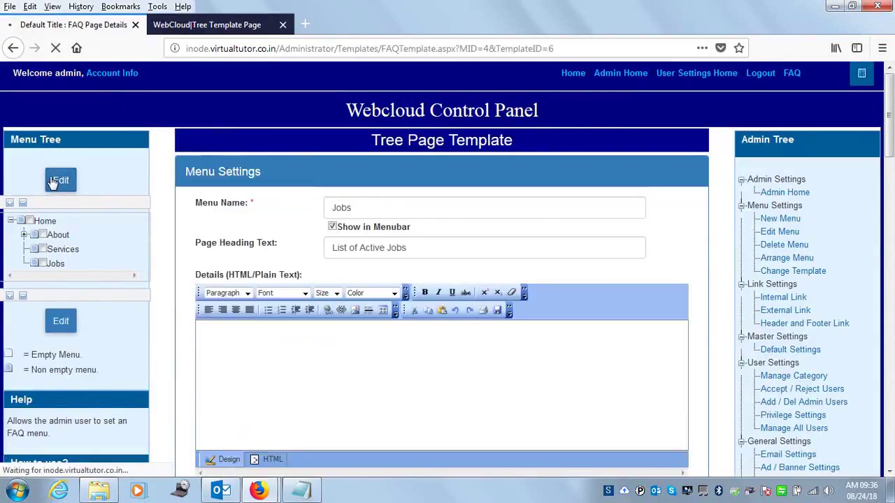
Switch the Jobs page's alternate header to HTML Header, paste the copied banner code as HTML source and show it in design view.
{"action": "left_click_drag", "start_coordinate": [888, 153], "coordinate": [889, 435]}
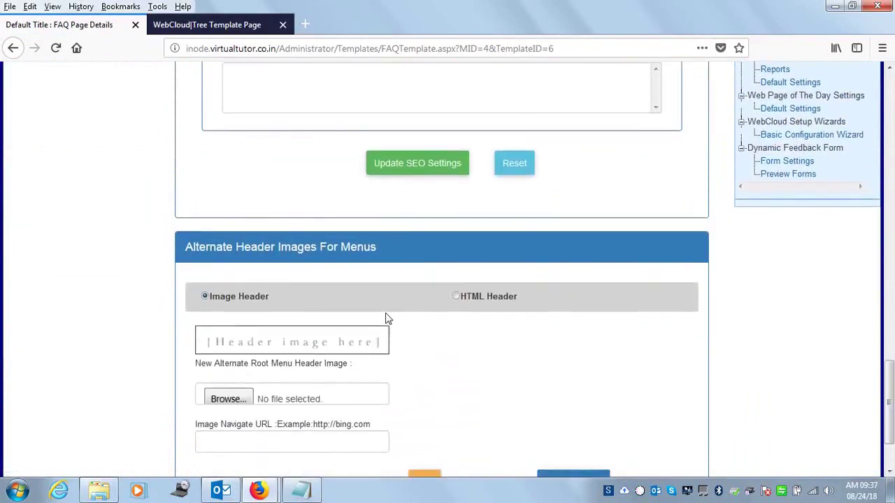
{"action": "left_click", "coordinate": [455, 296]}
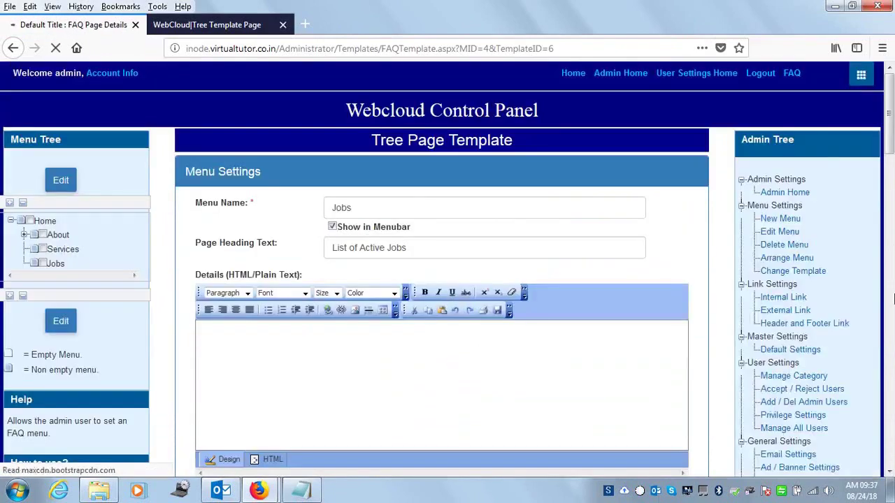
{"action": "scroll", "coordinate": [891, 393], "scroll_direction": "down", "scroll_amount": 5}
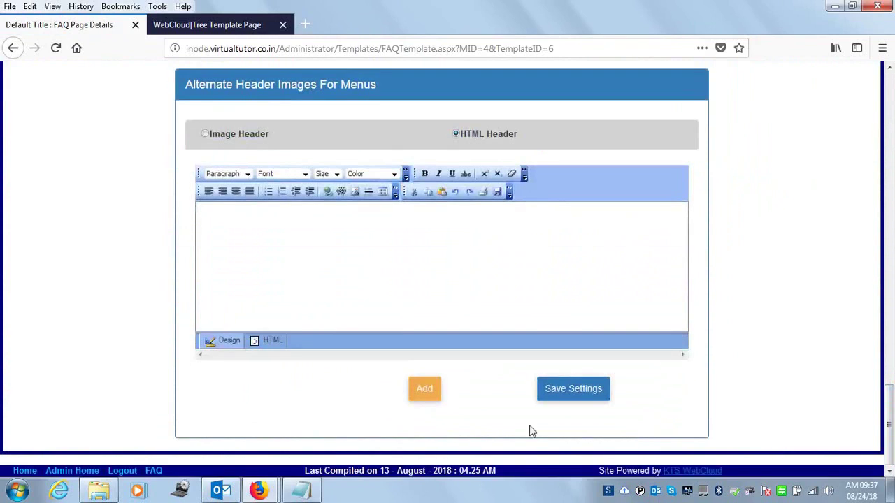
{"action": "left_click", "coordinate": [427, 396]}
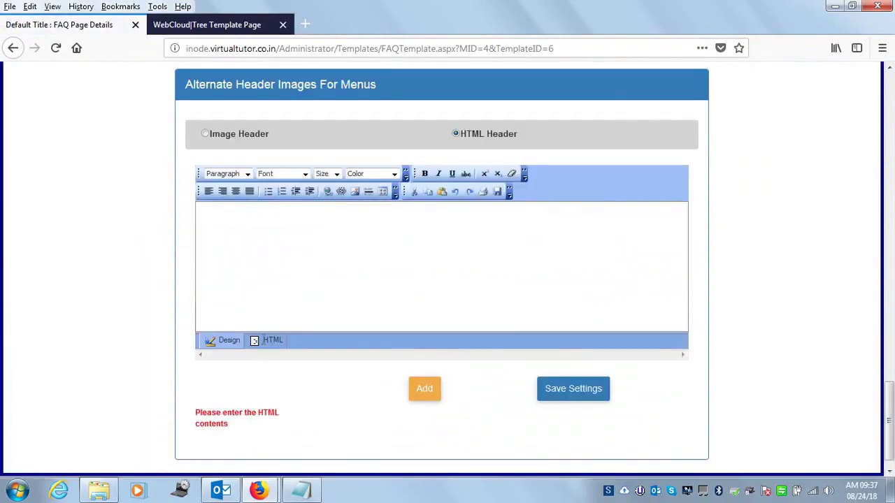
{"action": "left_click", "coordinate": [272, 342]}
{"action": "key", "text": "ctrl+v"}
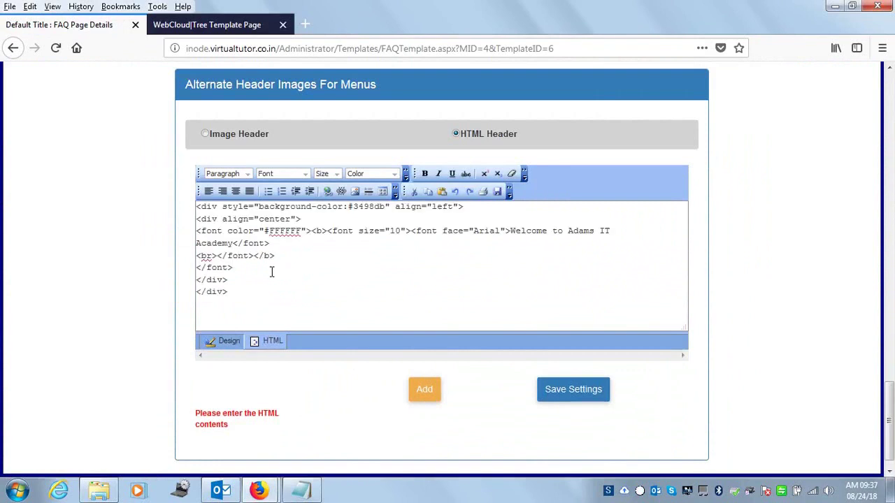
{"action": "left_click", "coordinate": [225, 341]}
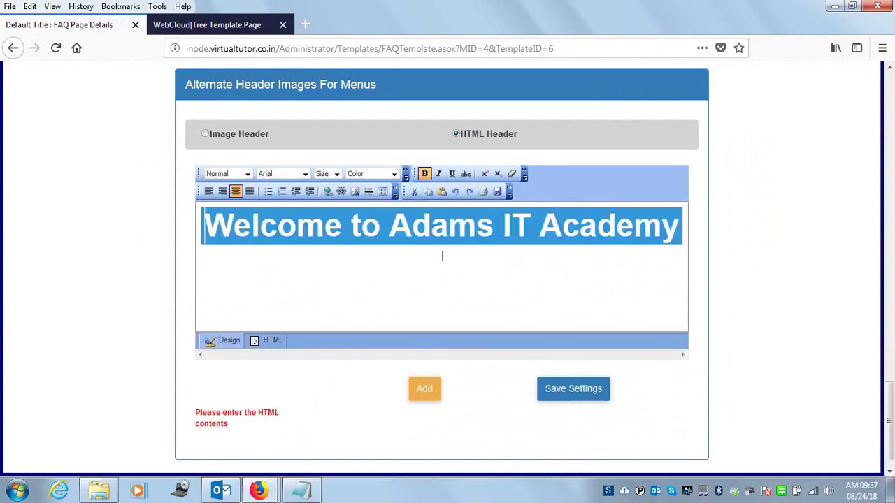
Replace the Jobs page's banner text with "Current Openings", add it as the HTML header and save the header settings.
{"action": "left_click_drag", "start_coordinate": [208, 226], "coordinate": [673, 220]}
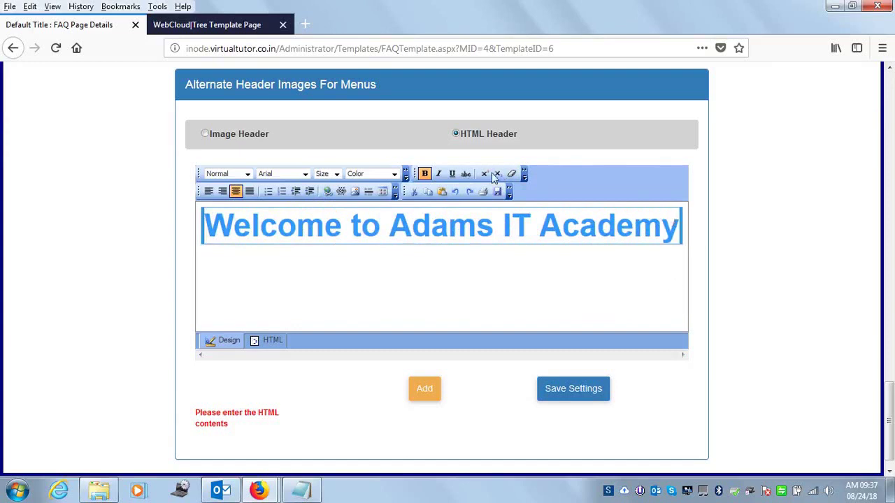
{"action": "type", "text": "A"}
{"action": "key", "text": "BackSpace"}
{"action": "type", "text": "J"}
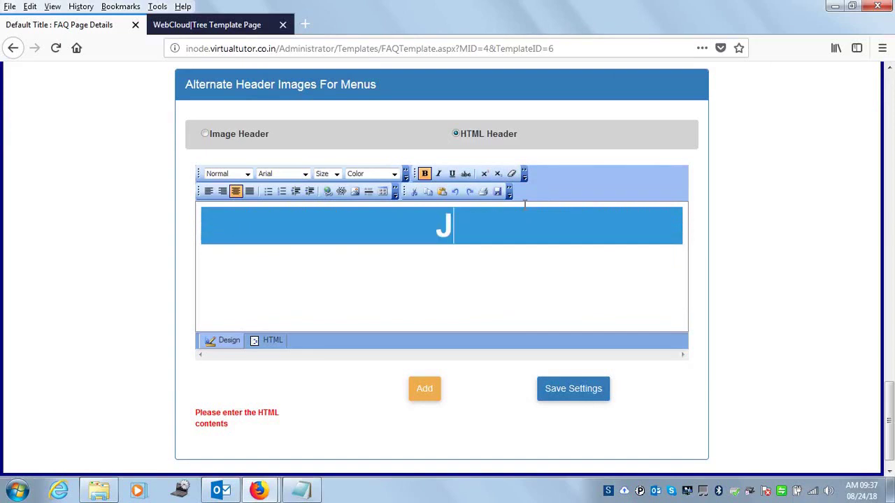
{"action": "type", "text": "ob"}
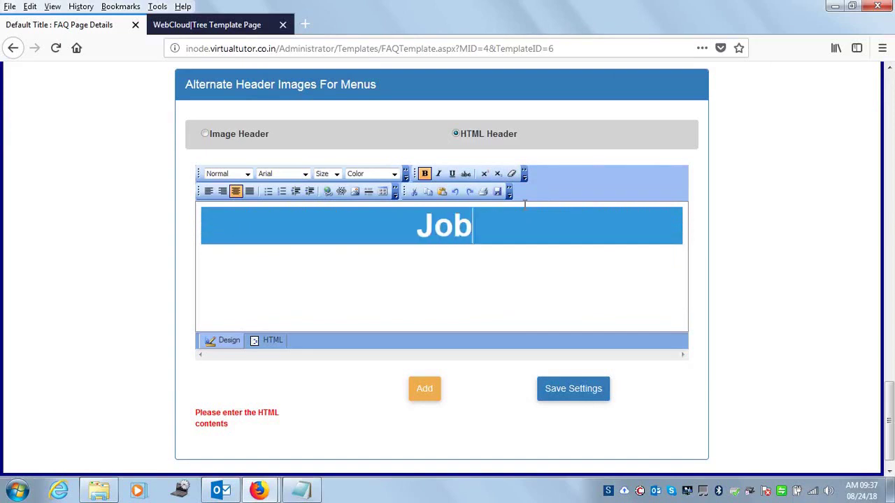
{"action": "type", "text": "s"}
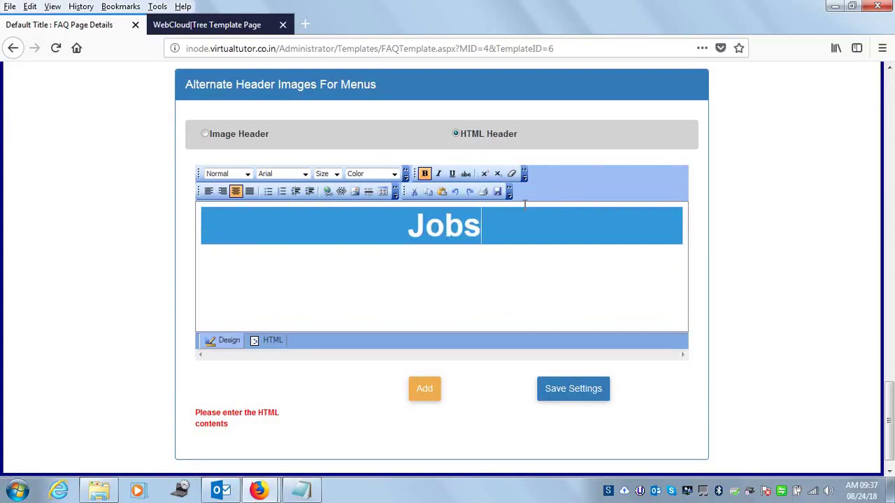
{"action": "key", "text": "shift+Left"}
{"action": "key", "text": "shift+Left"}
{"action": "key", "text": "shift+Left"}
{"action": "key", "text": "shift+Left"}
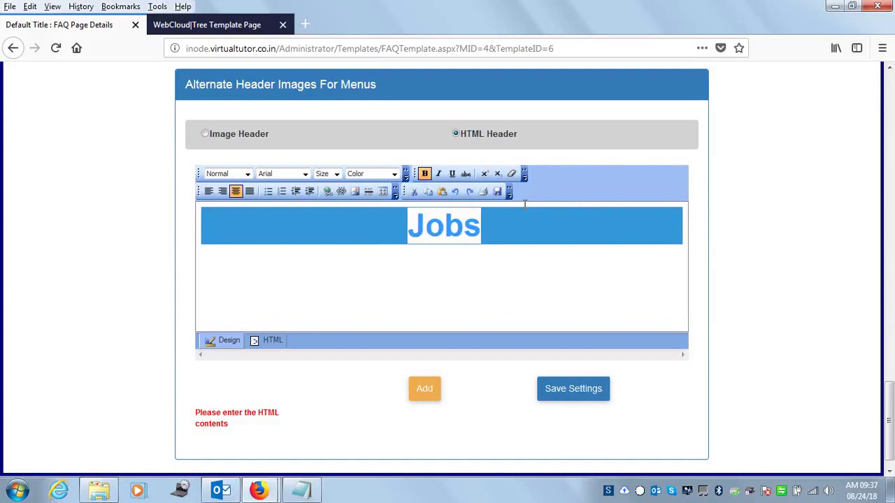
{"action": "type", "text": "Current"}
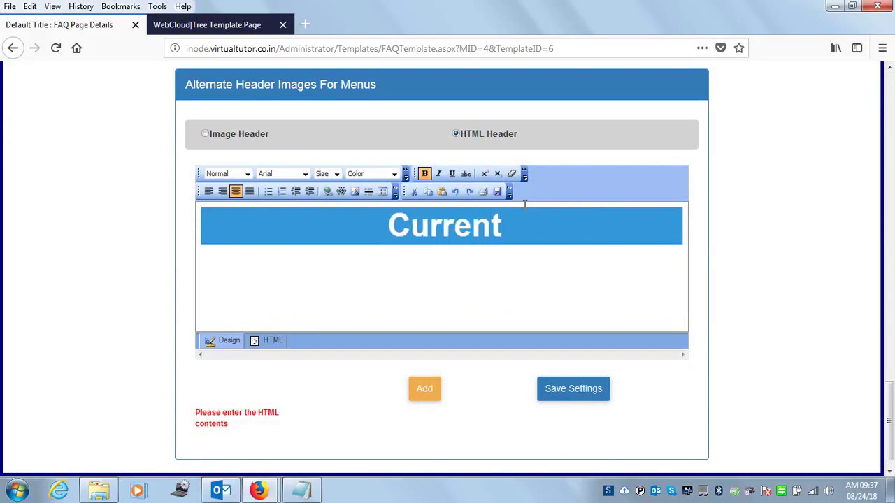
{"action": "type", "text": " Openings"}
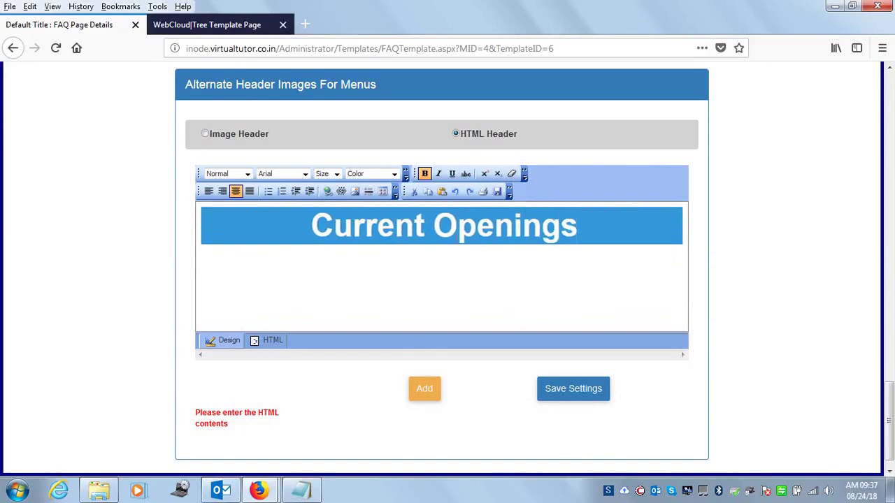
{"action": "left_click", "coordinate": [428, 398]}
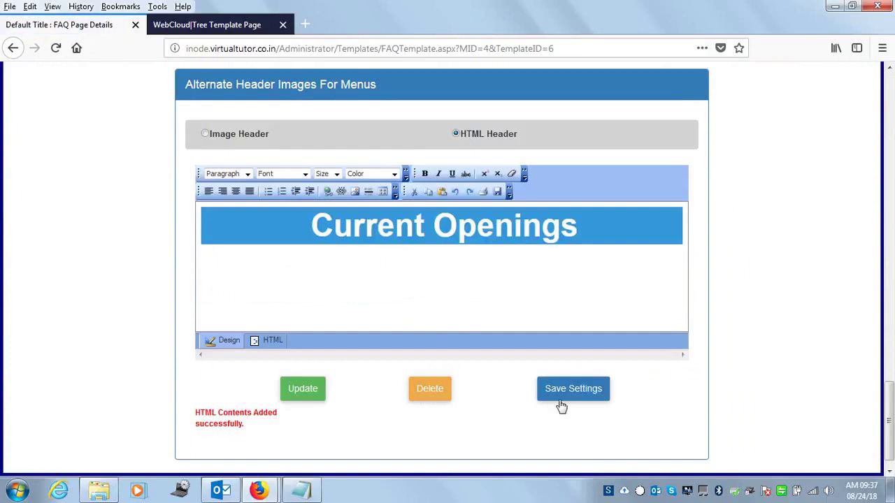
{"action": "left_click", "coordinate": [561, 405]}
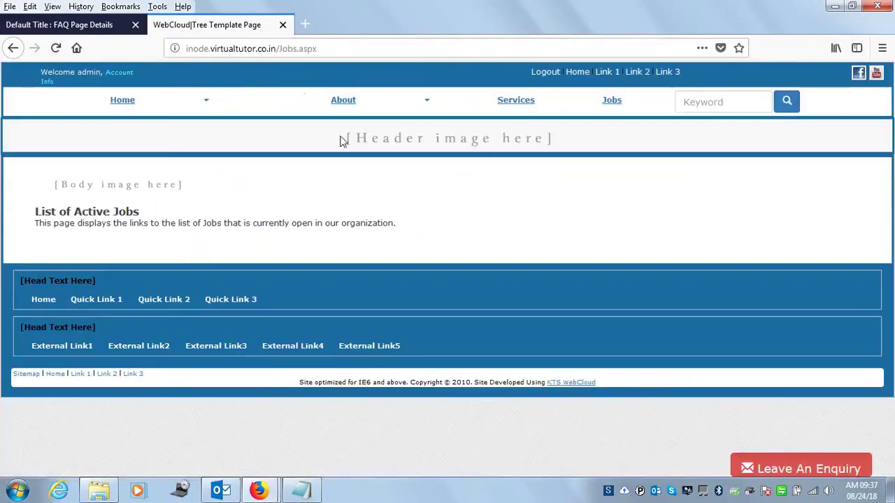
Reopen the Jobs page on the live site and check its header against the one in the control panel.
{"action": "left_click", "coordinate": [127, 104]}
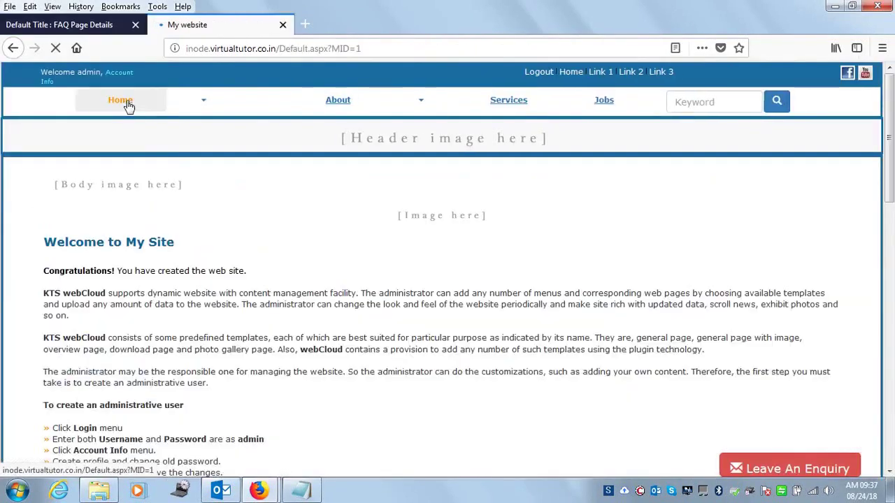
{"action": "left_click", "coordinate": [603, 102]}
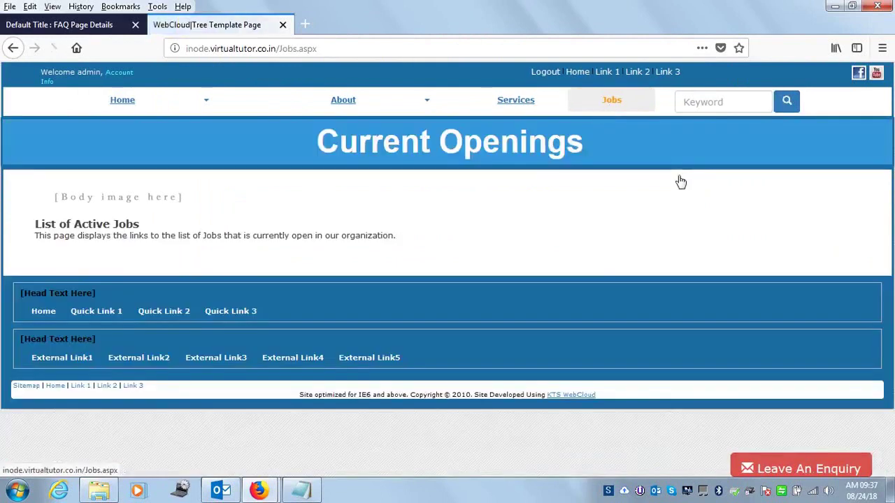
{"action": "left_click", "coordinate": [642, 156]}
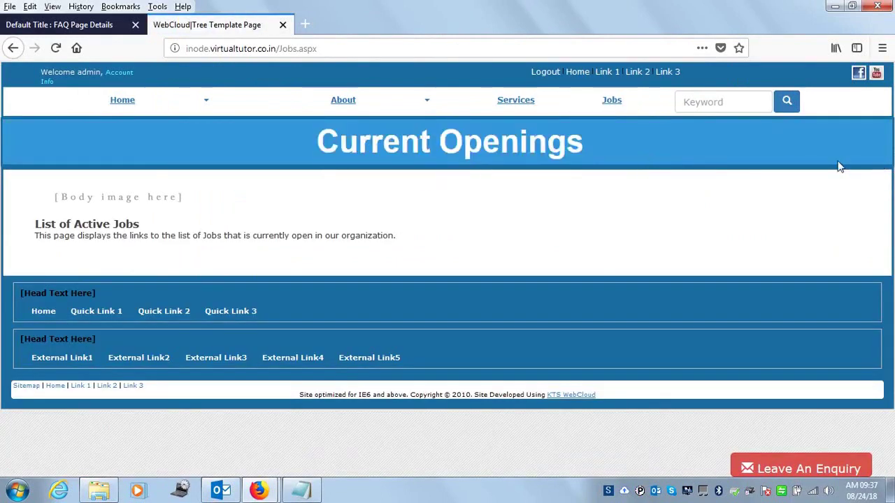
{"action": "left_click", "coordinate": [98, 24]}
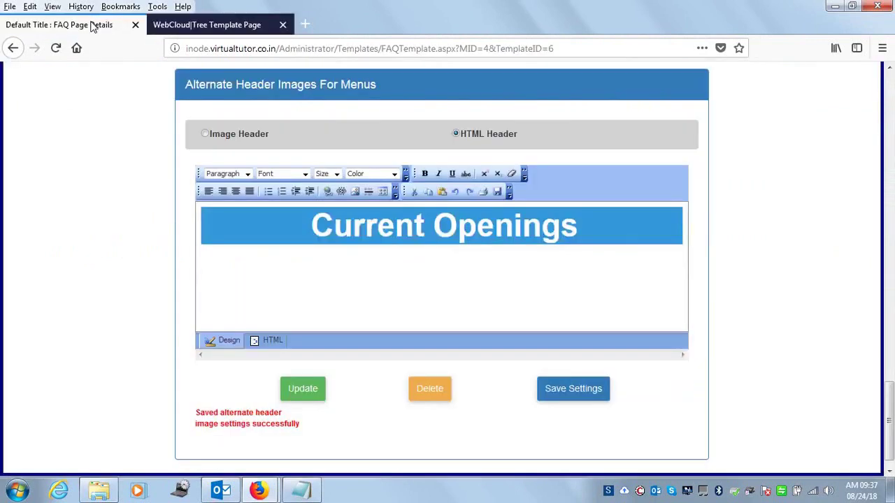
{"action": "left_click", "coordinate": [230, 28]}
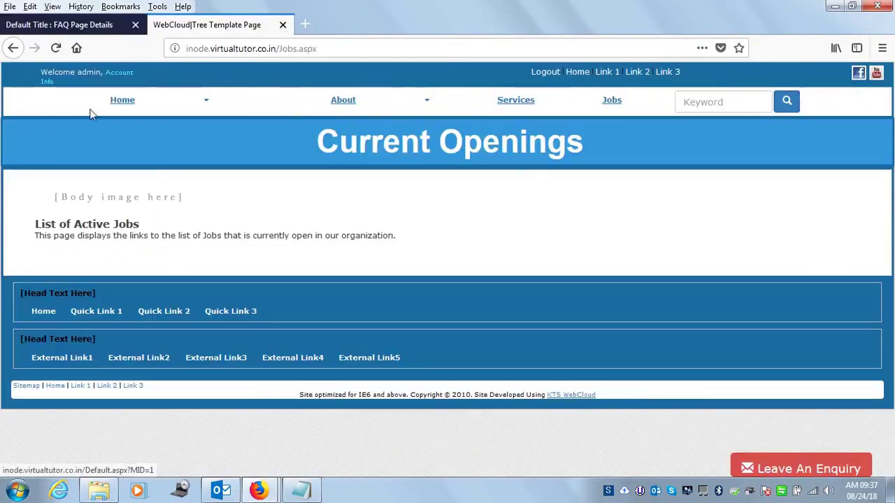
Go to the control panel's Admin Home and display the Manage Web Pages settings.
{"action": "mouse_move", "coordinate": [206, 110]}
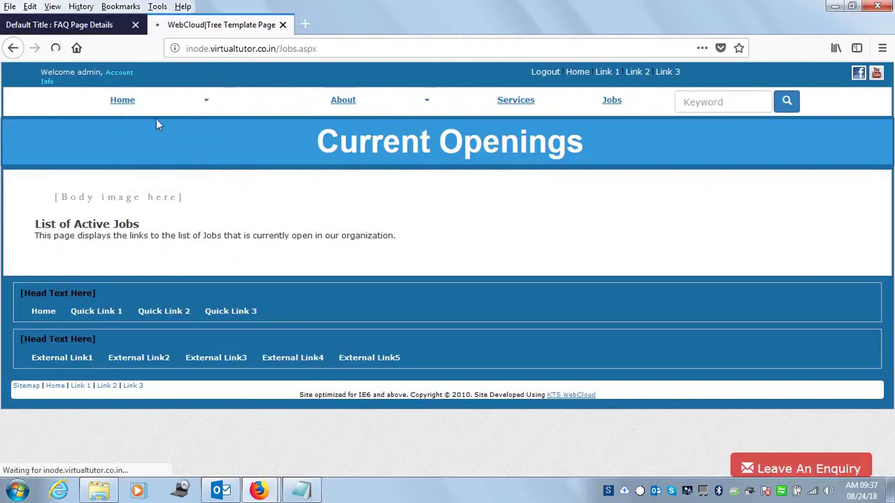
{"action": "left_click", "coordinate": [160, 121]}
{"action": "left_click", "coordinate": [81, 25]}
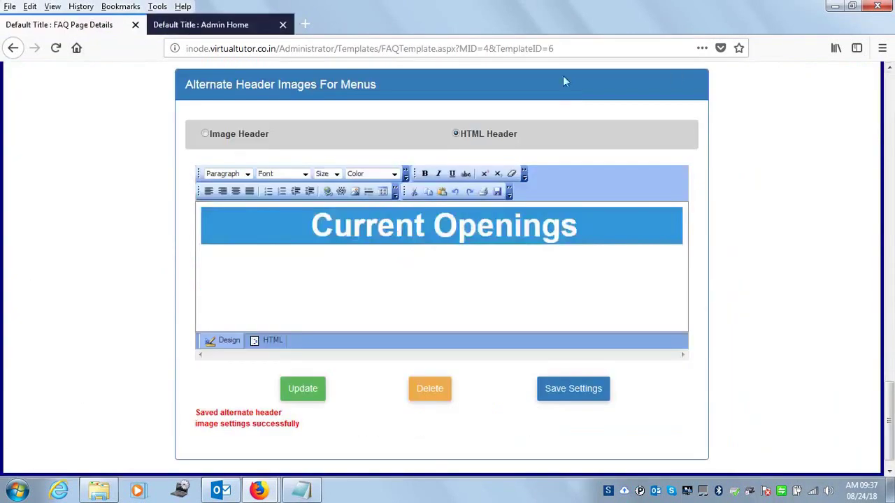
{"action": "left_click_drag", "start_coordinate": [892, 381], "coordinate": [889, 118]}
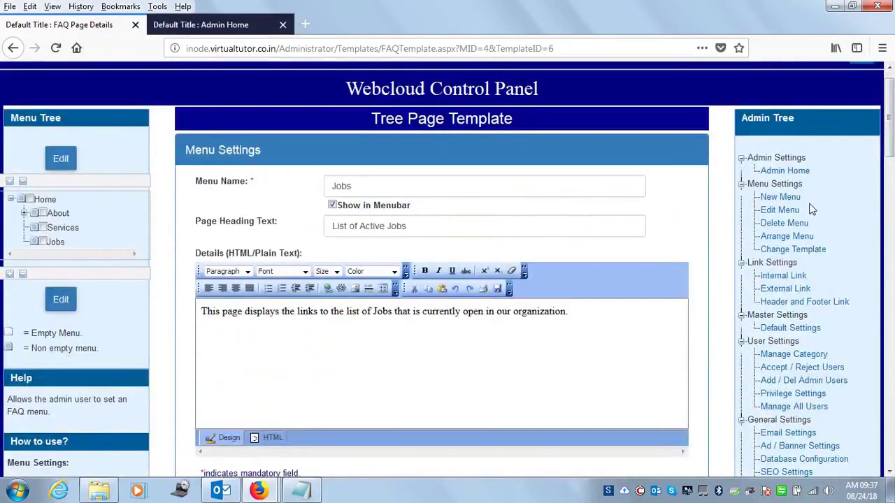
{"action": "scroll", "coordinate": [713, 140], "scroll_direction": "up", "scroll_amount": 1}
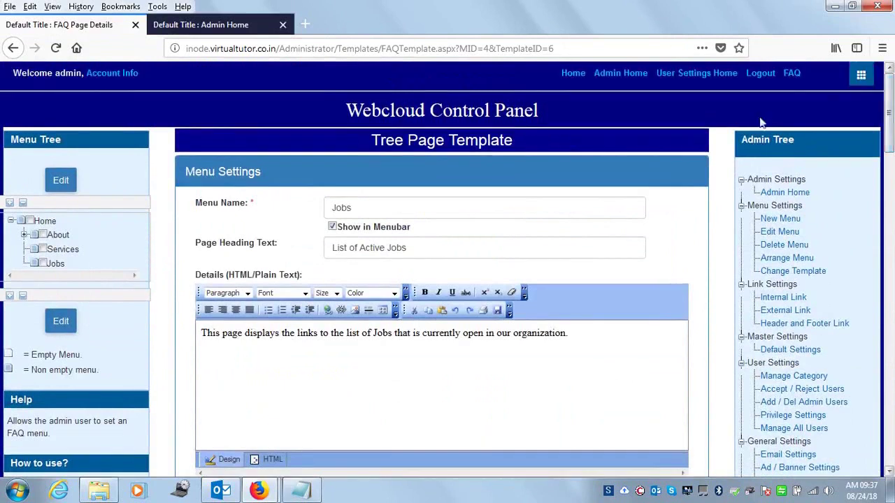
{"action": "left_click", "coordinate": [619, 73]}
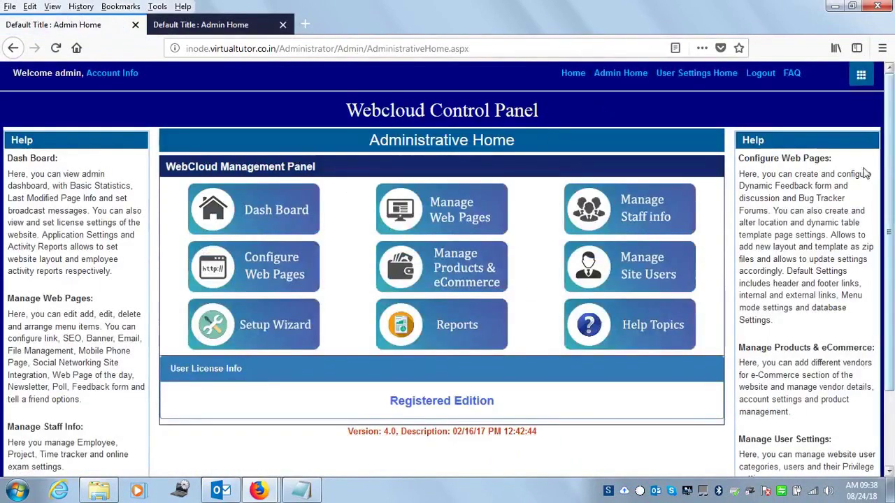
{"action": "left_click", "coordinate": [633, 74]}
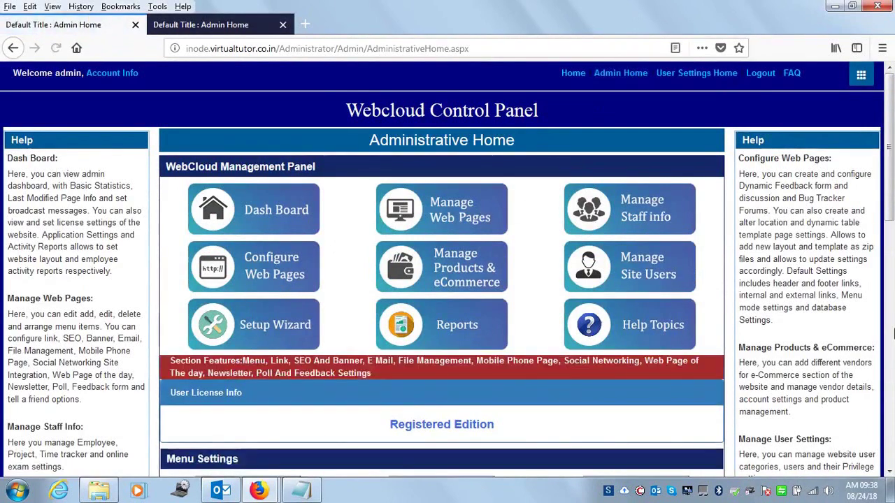
Open Arrange Menu, list the child menus of Home and examine their order.
{"action": "scroll", "coordinate": [890, 159], "scroll_direction": "down", "scroll_amount": 5}
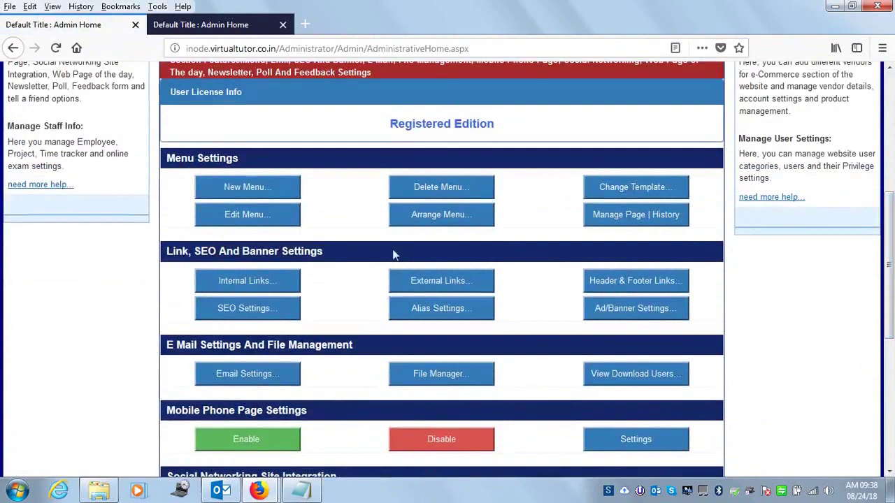
{"action": "left_click", "coordinate": [446, 217]}
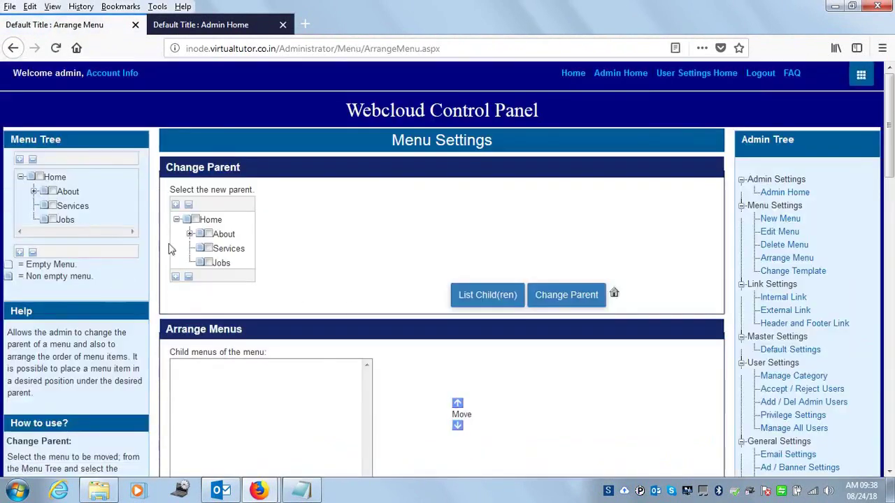
{"action": "left_click", "coordinate": [196, 220]}
{"action": "left_click", "coordinate": [487, 294]}
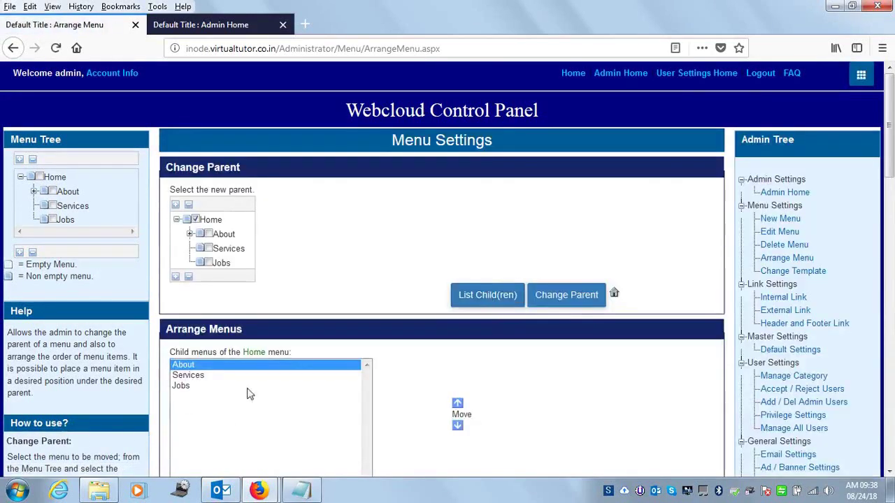
{"action": "scroll", "coordinate": [888, 136], "scroll_direction": "down", "scroll_amount": 5}
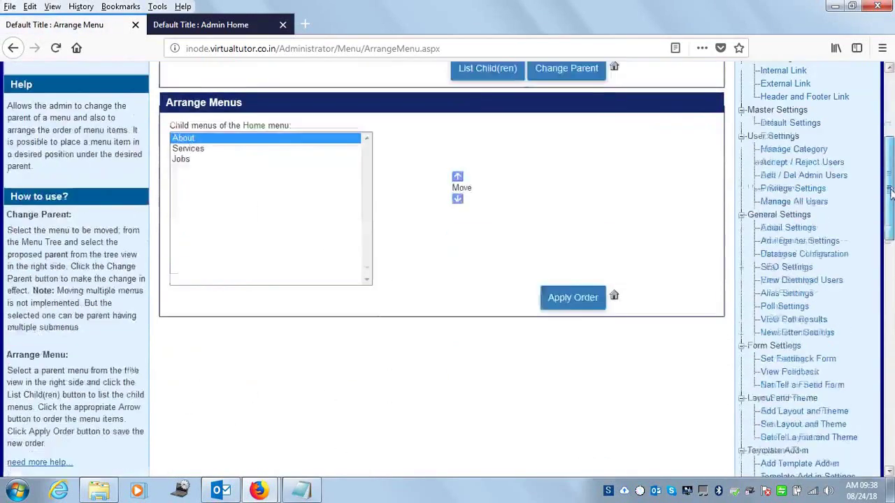
{"action": "scroll", "coordinate": [890, 115], "scroll_direction": "up", "scroll_amount": 5}
{"action": "scroll", "coordinate": [889, 117], "scroll_direction": "down", "scroll_amount": 2}
{"action": "scroll", "coordinate": [890, 119], "scroll_direction": "up", "scroll_amount": 2}
Go back to Manage Web Pages, check the planned menu list in WebCloudText.txt and start a new menu.
{"action": "left_click", "coordinate": [614, 75]}
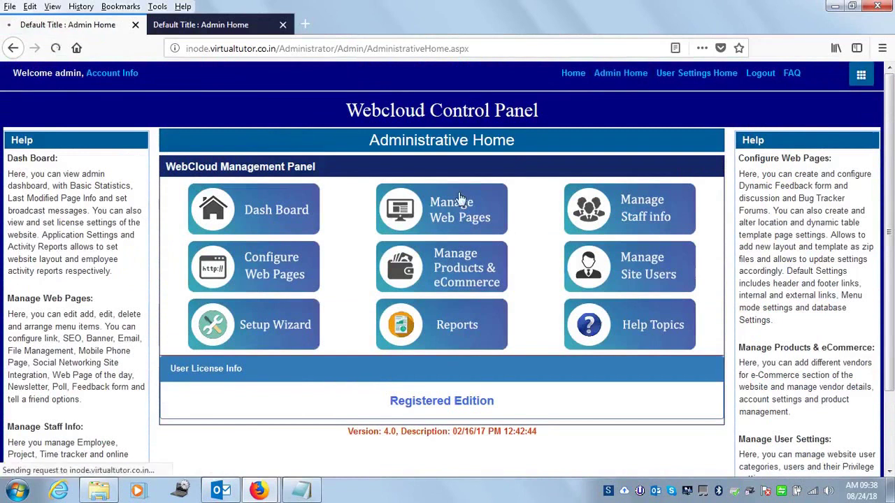
{"action": "left_click", "coordinate": [459, 203]}
{"action": "scroll", "coordinate": [891, 85], "scroll_direction": "down", "scroll_amount": 7}
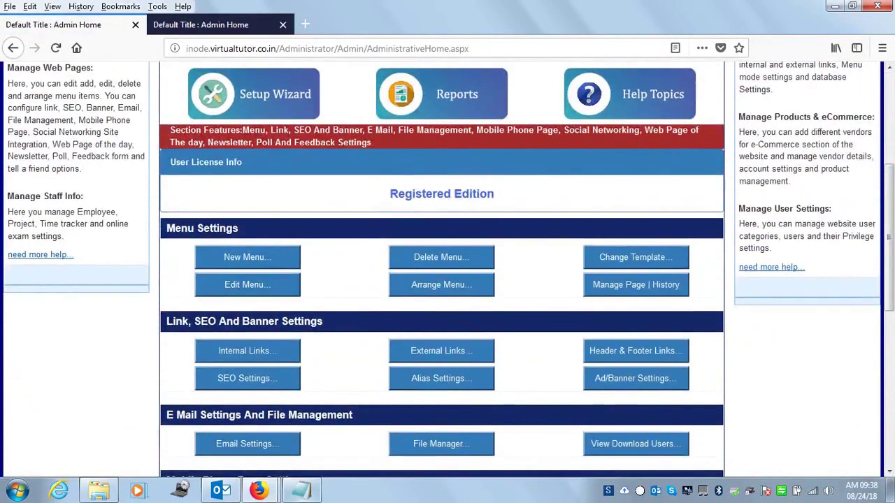
{"action": "left_click", "coordinate": [300, 490]}
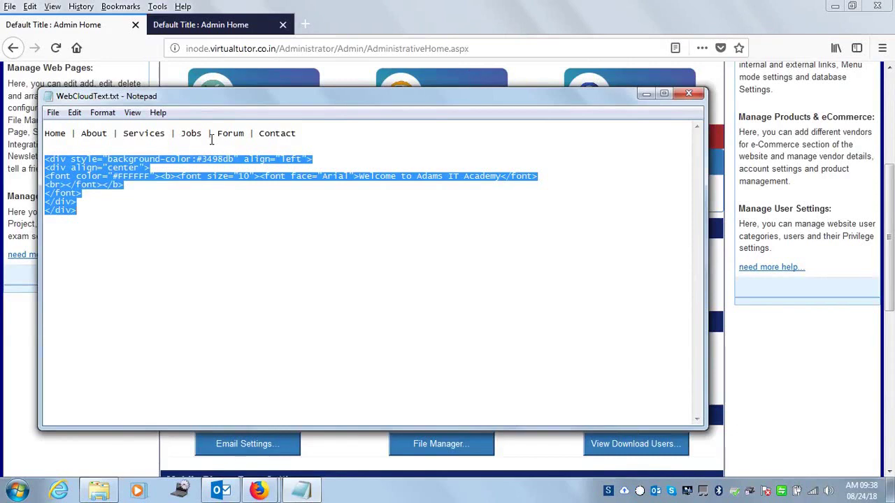
{"action": "left_click", "coordinate": [644, 94]}
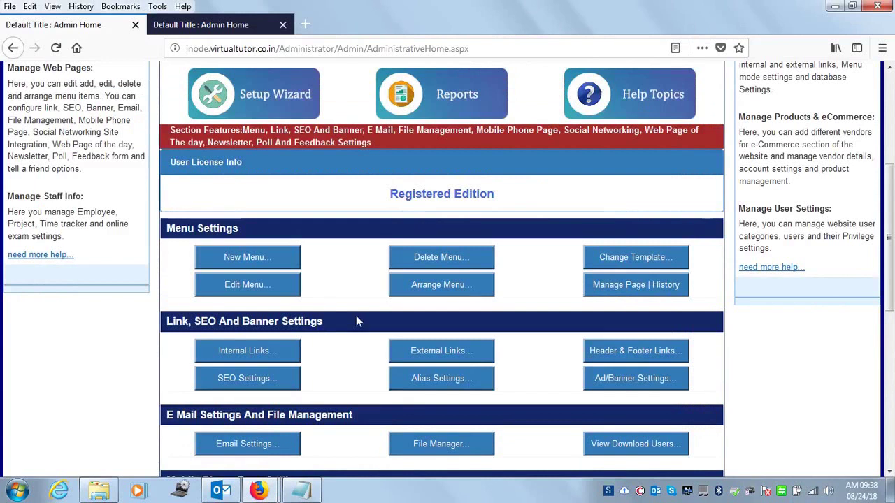
{"action": "left_click", "coordinate": [256, 266]}
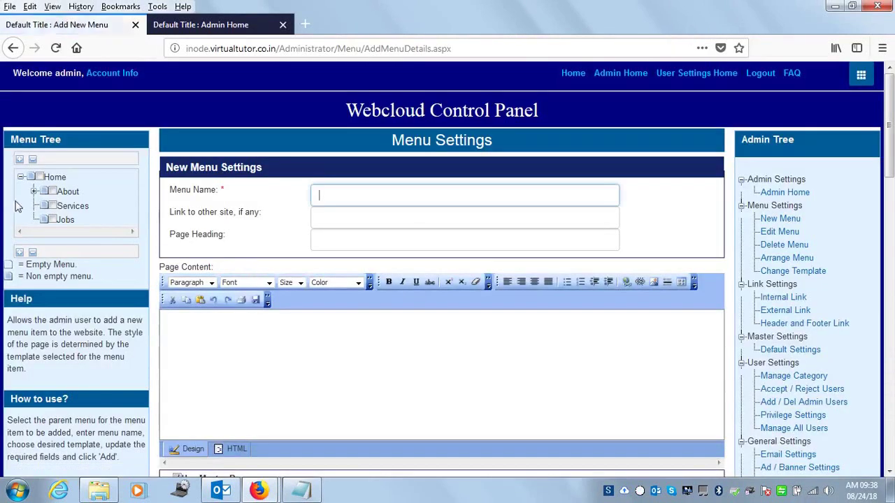
Copy "Forum" from WebCloudText.txt in Notepad and enter it as the new menu's name, with Home as the parent menu.
{"action": "left_click", "coordinate": [299, 485]}
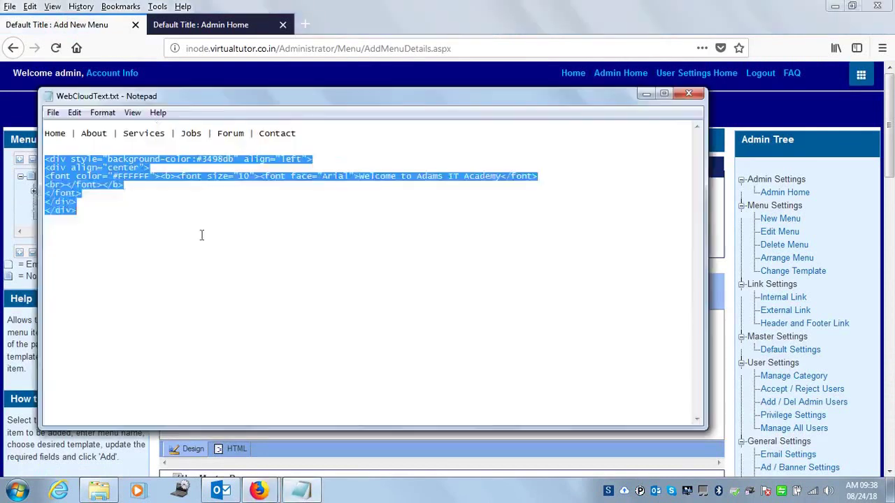
{"action": "left_click_drag", "start_coordinate": [218, 133], "coordinate": [246, 133]}
{"action": "key", "text": "ctrl+c"}
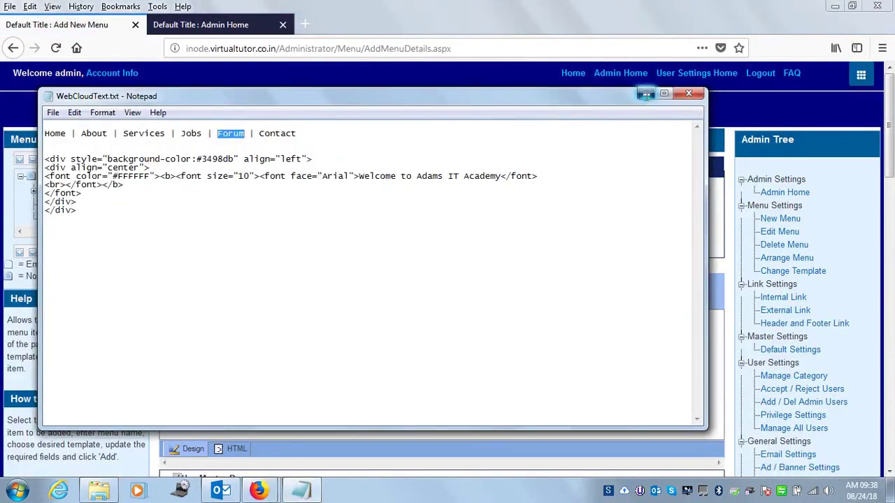
{"action": "left_click", "coordinate": [645, 95]}
{"action": "left_click", "coordinate": [400, 186]}
{"action": "key", "text": "ctrl+v"}
Enter the page heading "Forum List" and the page content "This Page host a forum through the site users can discuss on different topics".
{"action": "left_click", "coordinate": [337, 241]}
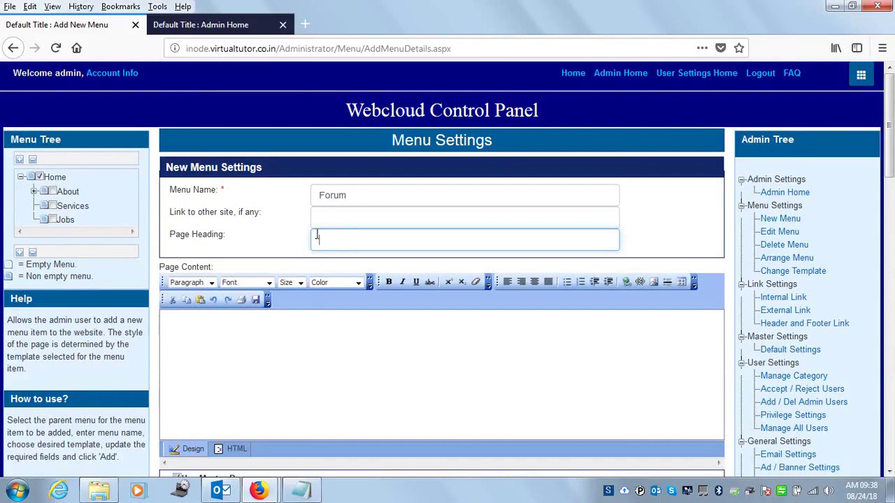
{"action": "type", "text": "Forum List"}
{"action": "left_click", "coordinate": [250, 347]}
{"action": "type", "text": "This Page"}
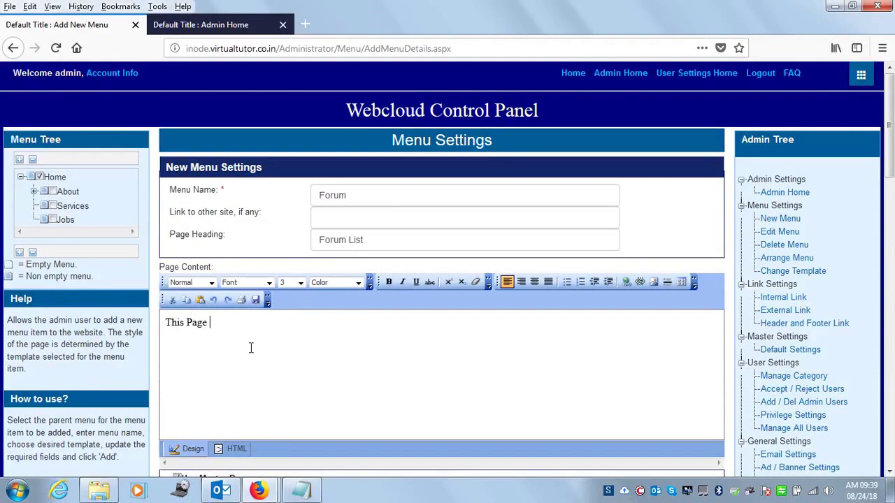
{"action": "type", "text": "iscu"}
{"action": "type", "text": "th"}
{"action": "type", "text": "rough the sit"}
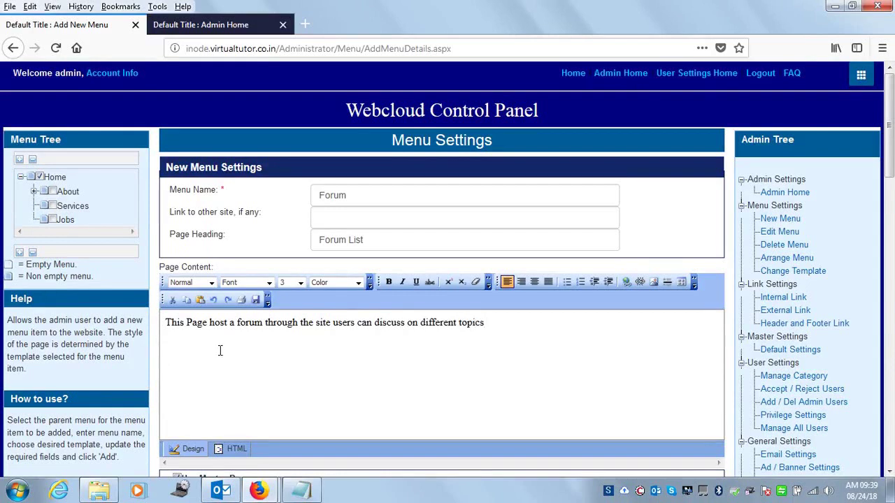
{"action": "left_click_drag", "start_coordinate": [890, 159], "coordinate": [891, 203]}
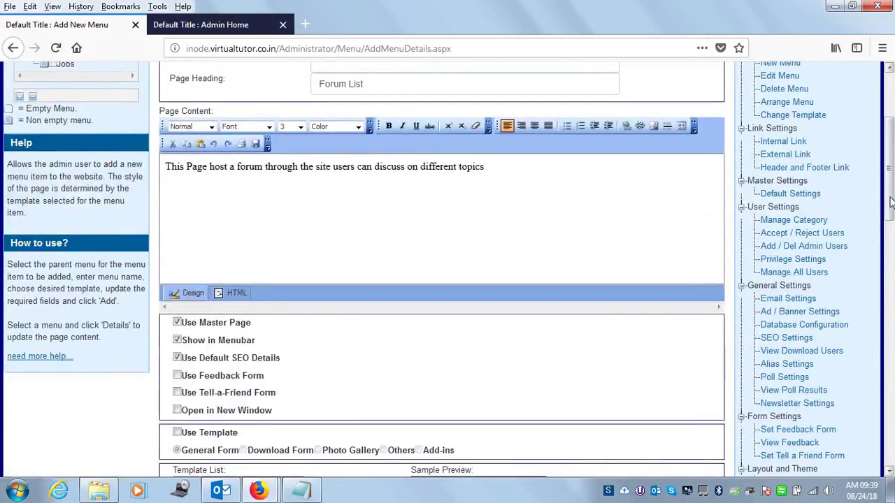
Enable a template for the Forum menu and choose Discussion Forum Page from the Others templates.
{"action": "left_click_drag", "start_coordinate": [891, 157], "coordinate": [892, 187]}
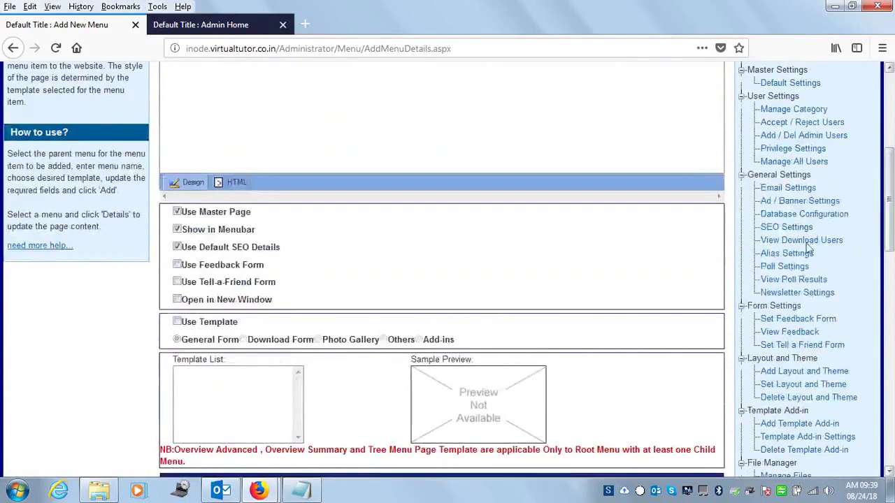
{"action": "left_click", "coordinate": [177, 322]}
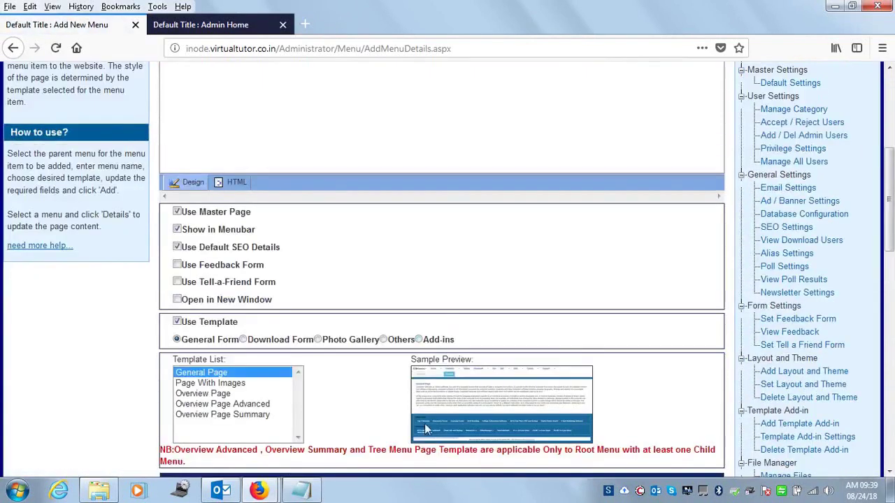
{"action": "left_click", "coordinate": [383, 339]}
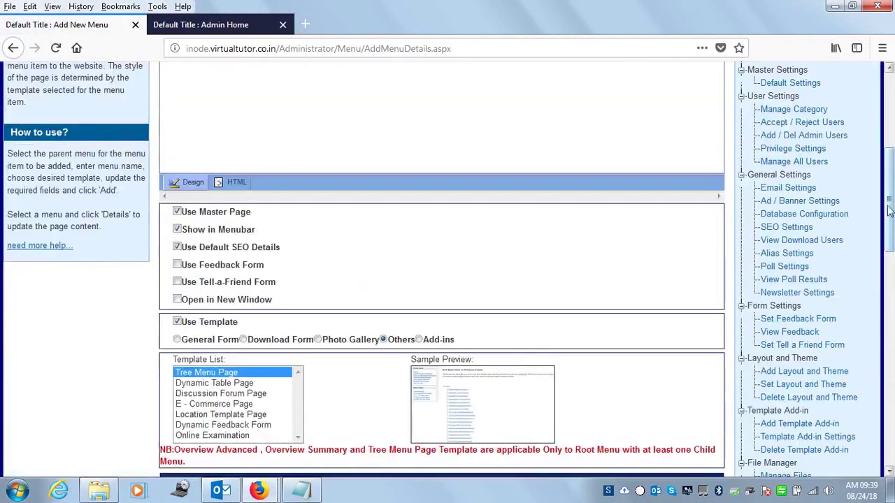
{"action": "left_click_drag", "start_coordinate": [885, 181], "coordinate": [878, 258]}
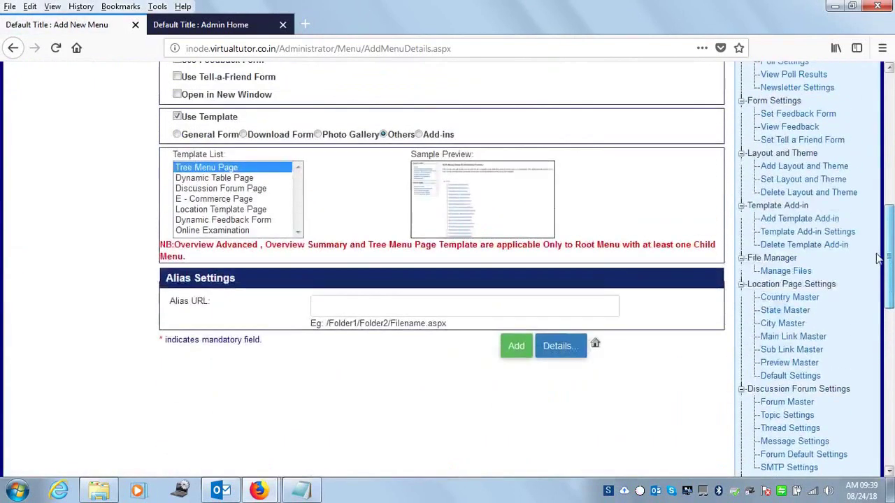
{"action": "left_click", "coordinate": [217, 189]}
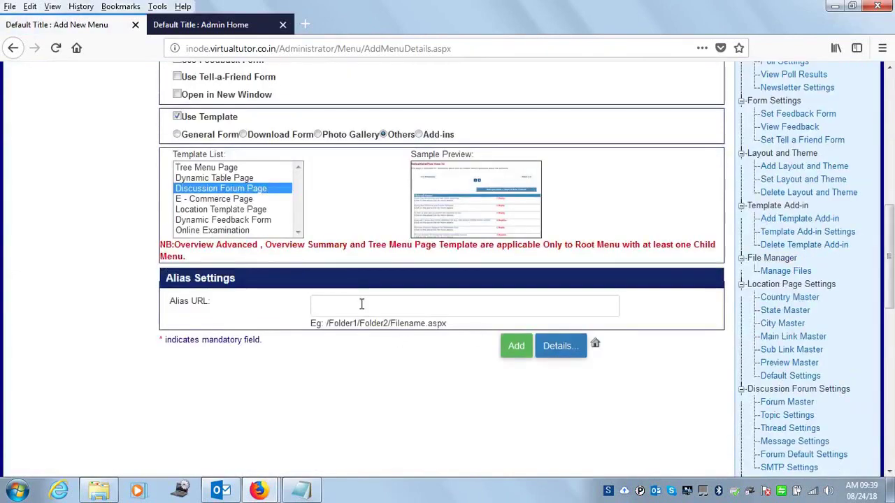
Set the Forum menu's alias URL to /discussion-forum.aspx and add the menu.
{"action": "left_click", "coordinate": [356, 299]}
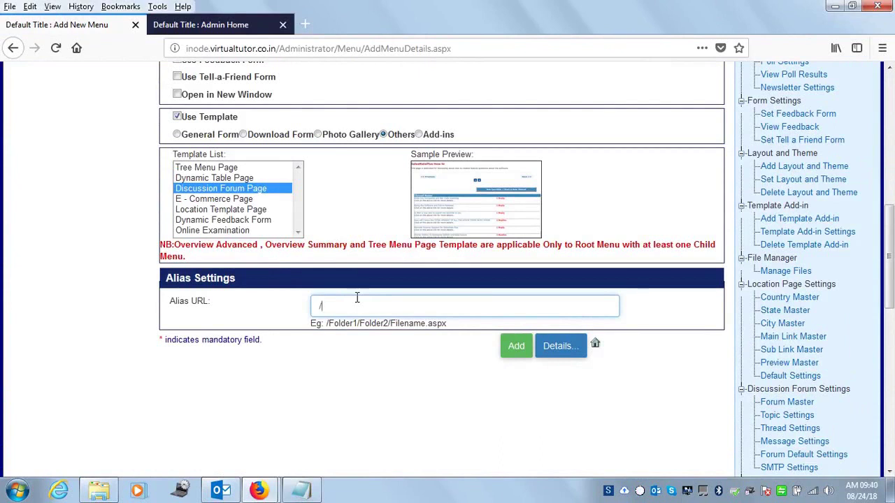
{"action": "type", "text": "foiscussion-forum.as"}
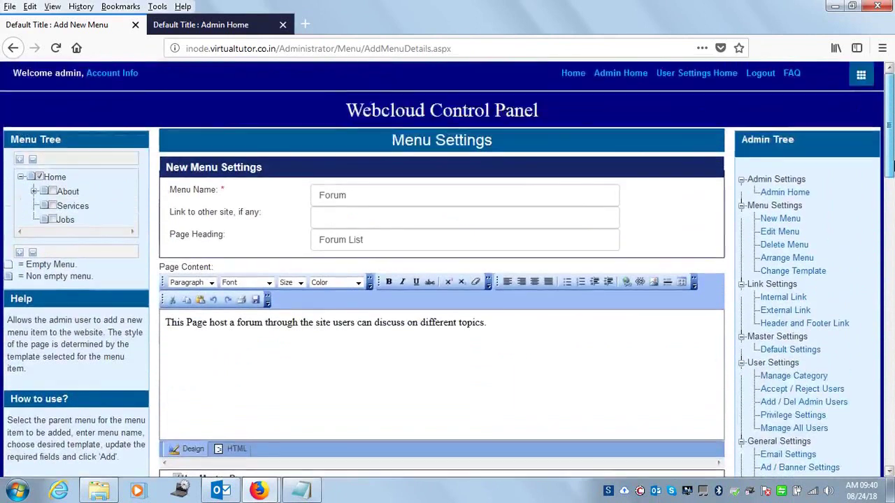
{"action": "left_click_drag", "start_coordinate": [890, 297], "coordinate": [890, 316]}
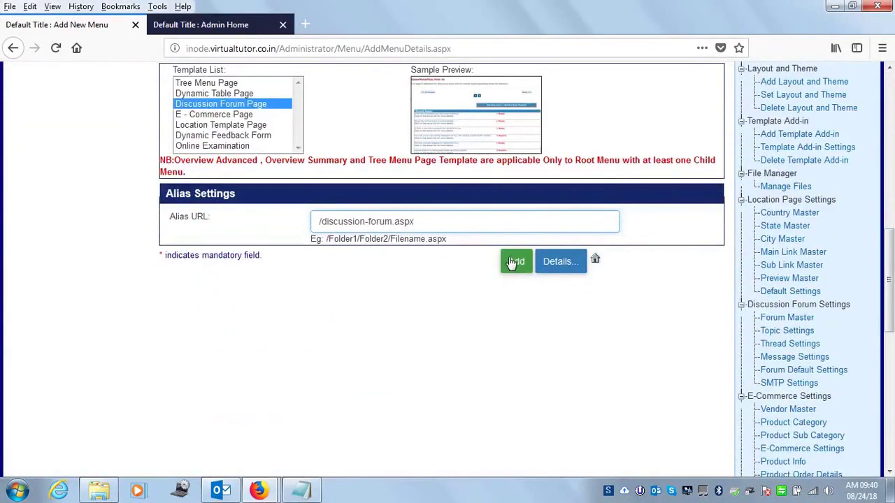
{"action": "left_click", "coordinate": [516, 262]}
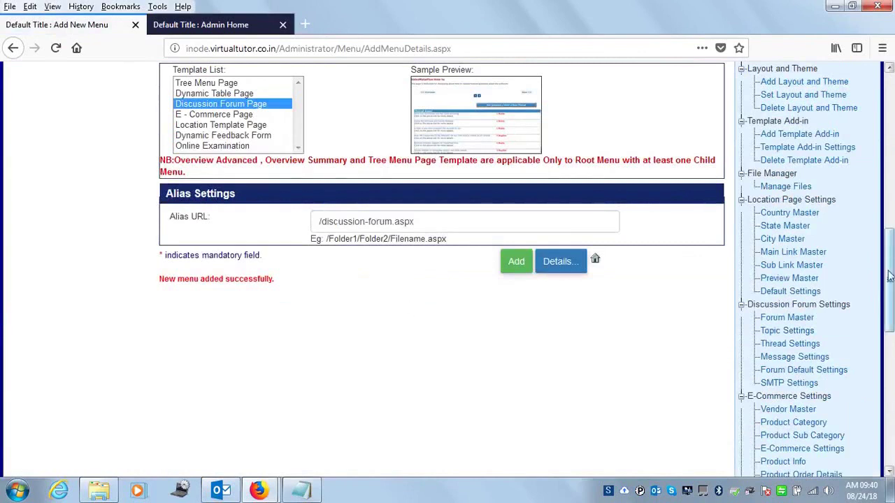
Open the live site's home page in the second browser tab and view the new Forum page.
{"action": "left_click_drag", "start_coordinate": [889, 280], "coordinate": [889, 76]}
{"action": "left_click", "coordinate": [223, 24]}
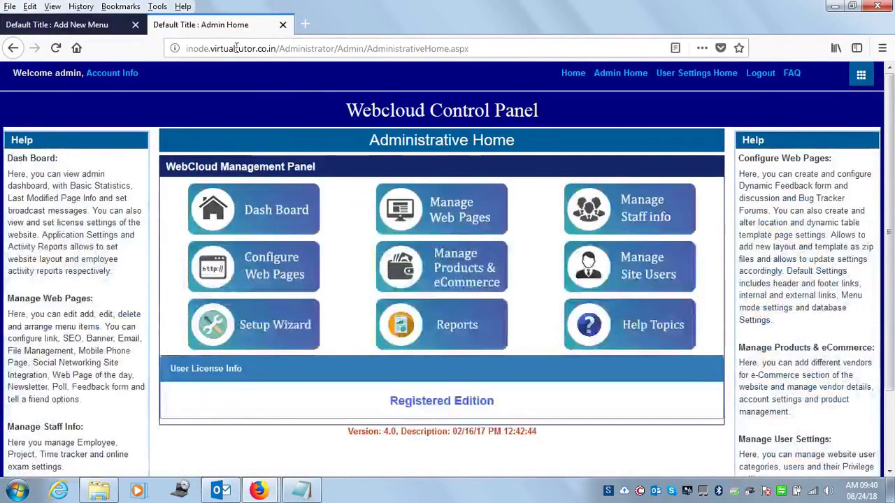
{"action": "left_click", "coordinate": [571, 68]}
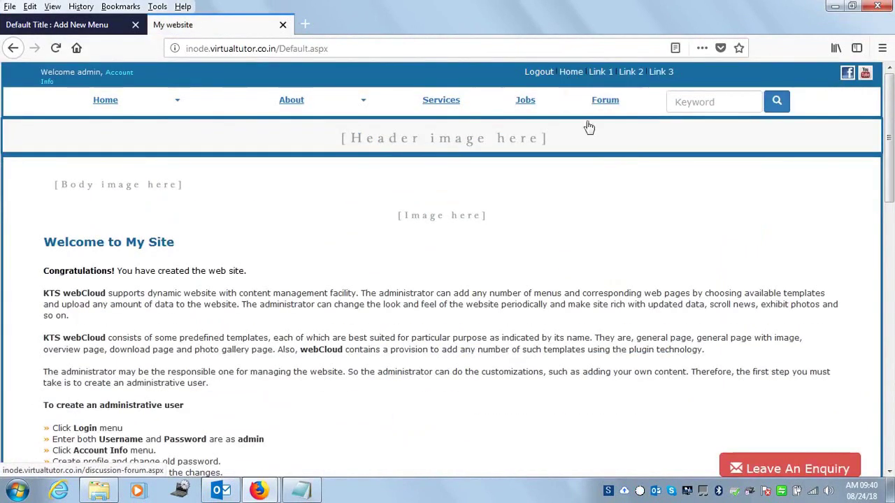
{"action": "left_click", "coordinate": [611, 107]}
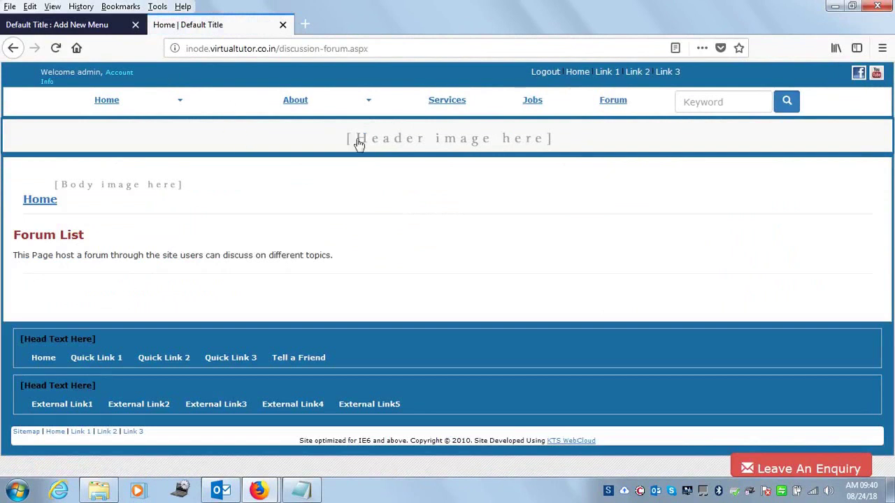
Return to the control panel, open the Forum menu for editing and examine its Forum Menu Link settings.
{"action": "left_click", "coordinate": [95, 33]}
{"action": "left_click", "coordinate": [783, 236]}
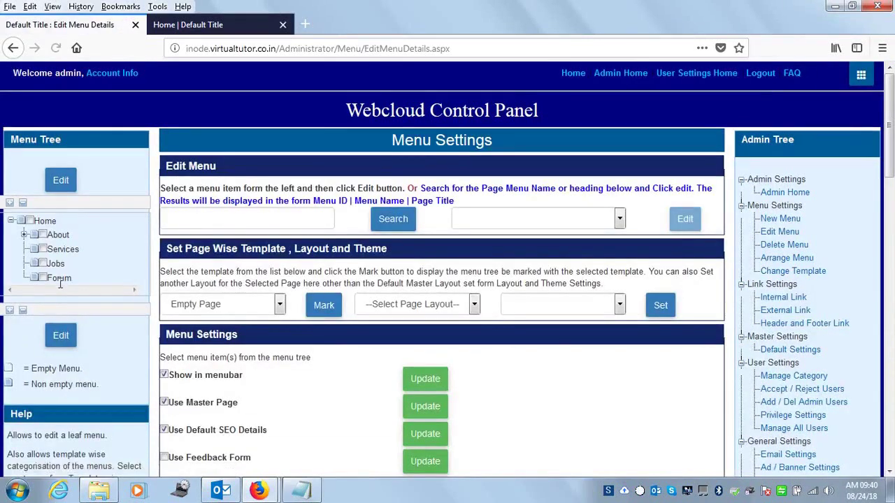
{"action": "left_click", "coordinate": [43, 278]}
{"action": "left_click", "coordinate": [61, 183]}
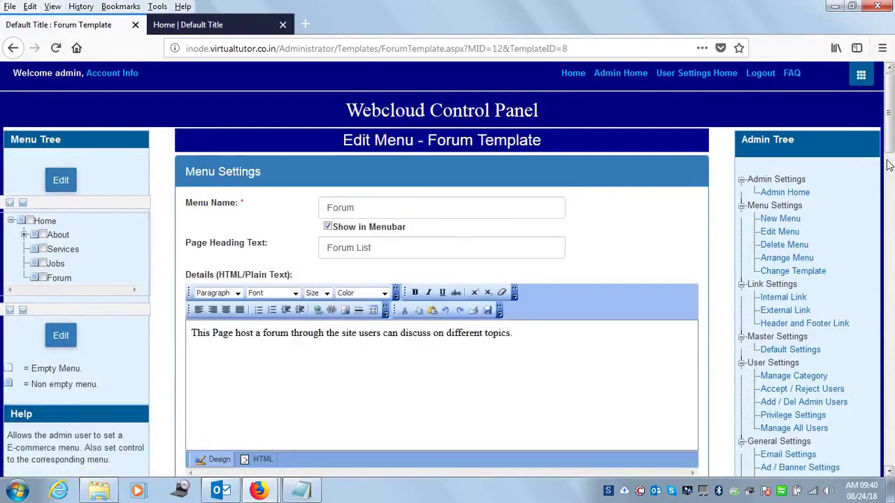
{"action": "scroll", "coordinate": [187, 294], "scroll_direction": "down", "scroll_amount": 5}
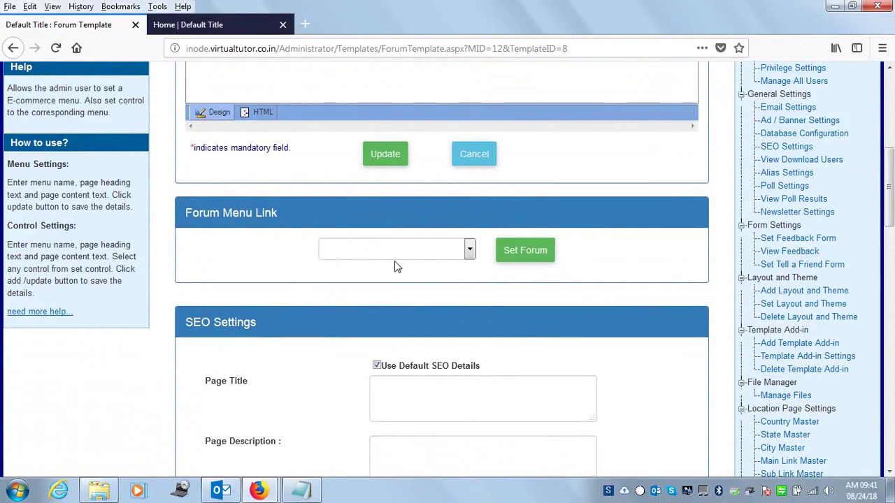
{"action": "left_click", "coordinate": [774, 224]}
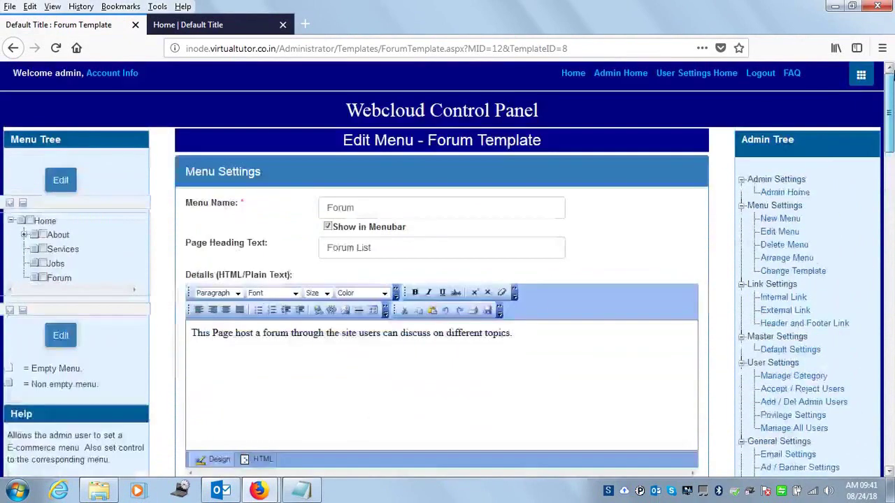
Recheck the Forum page on the live site and return to the control panel.
{"action": "left_click", "coordinate": [203, 25]}
{"action": "left_click", "coordinate": [606, 104]}
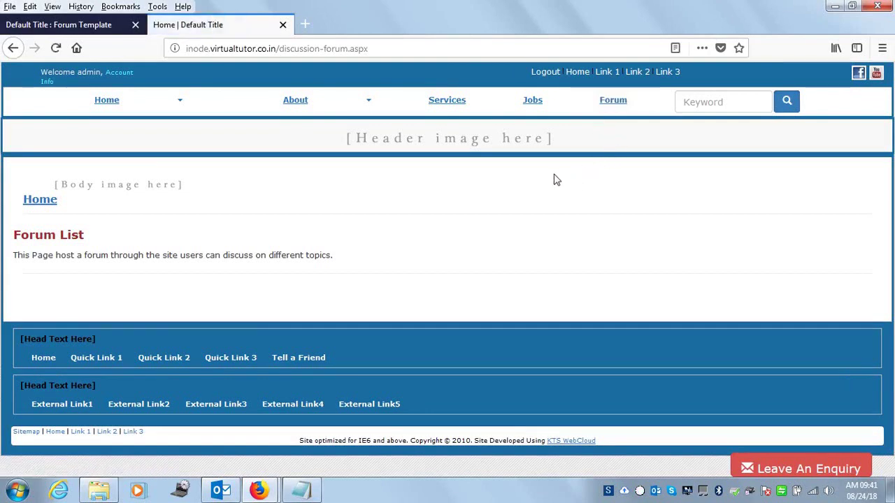
{"action": "left_click", "coordinate": [56, 28]}
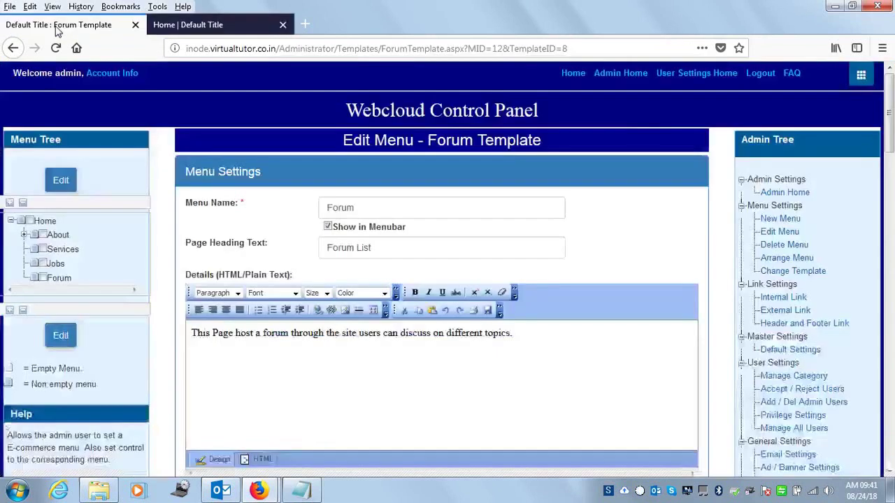
Go to Manage Web Pages in Admin Home and select "Contact" in the planned menu list of WebCloudText.txt in Notepad.
{"action": "left_click", "coordinate": [608, 76]}
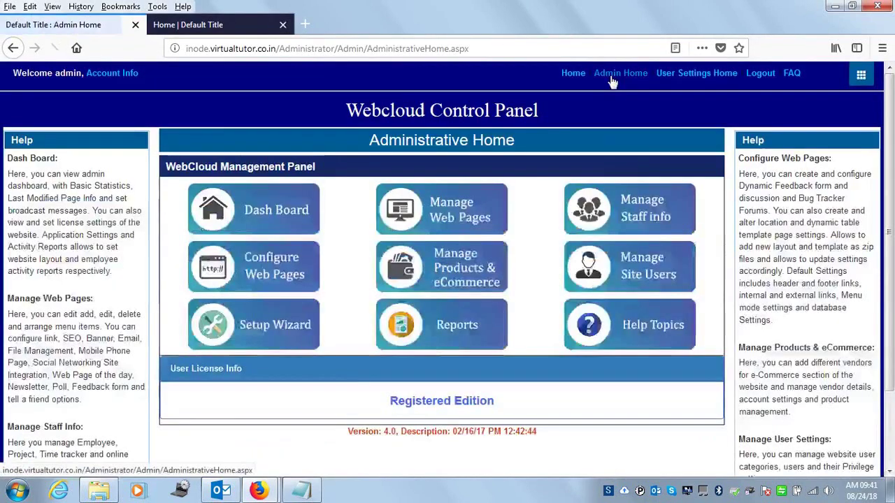
{"action": "left_click", "coordinate": [429, 218]}
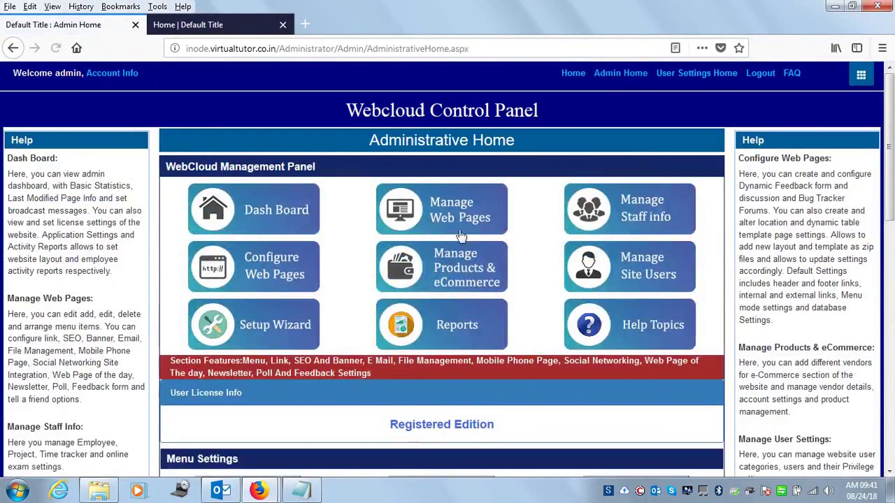
{"action": "left_click", "coordinate": [320, 495]}
{"action": "left_click", "coordinate": [260, 133]}
{"action": "left_click_drag", "start_coordinate": [260, 133], "coordinate": [297, 133]}
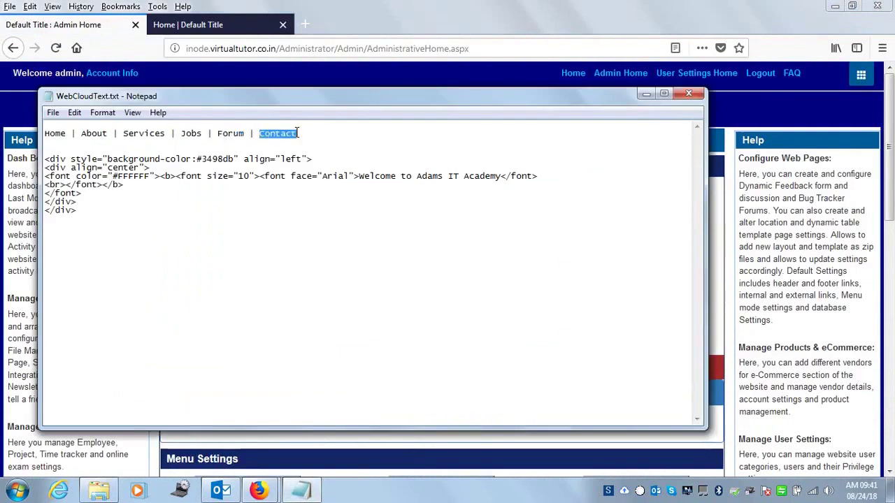
{"action": "left_click", "coordinate": [646, 93]}
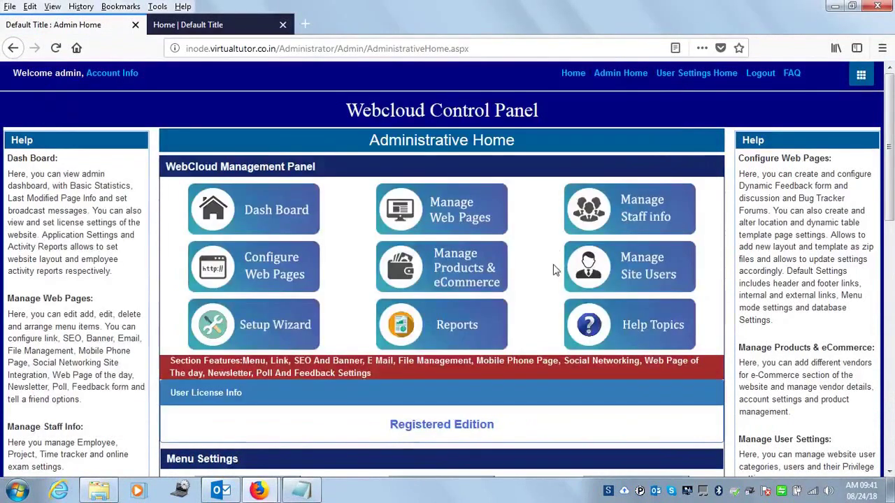
Start a new menu named "Contact" with the page heading "Contact Us".
{"action": "mouse_move", "coordinate": [891, 190]}
{"action": "left_mouse_down"}
{"action": "mouse_move", "coordinate": [891, 325]}
{"action": "mouse_move", "coordinate": [890, 201]}
{"action": "left_mouse_up"}
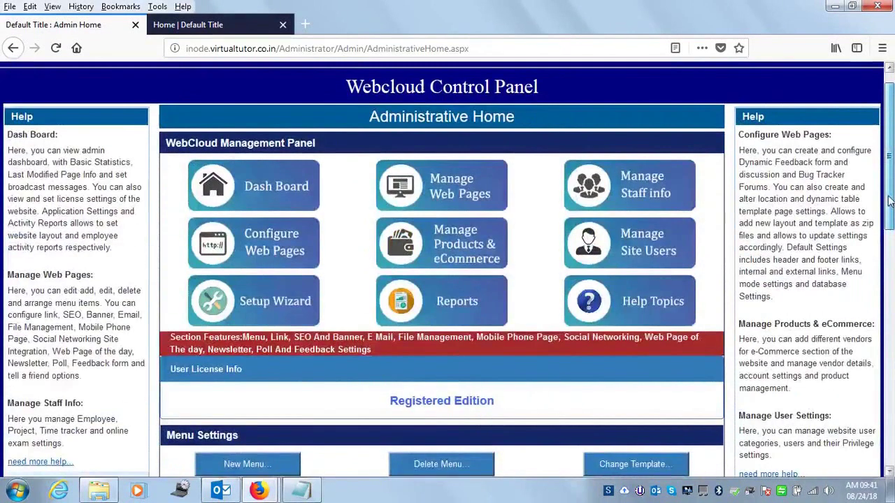
{"action": "scroll", "coordinate": [890, 201], "scroll_direction": "down", "scroll_amount": 3}
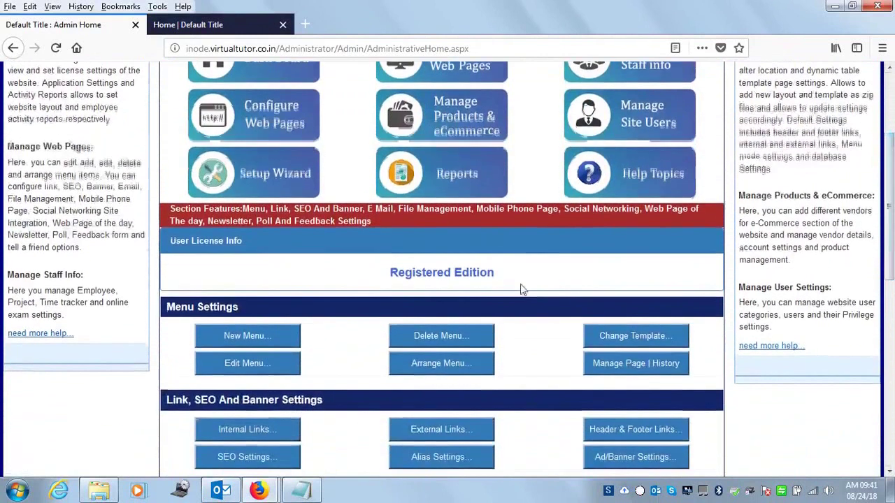
{"action": "left_click", "coordinate": [201, 339]}
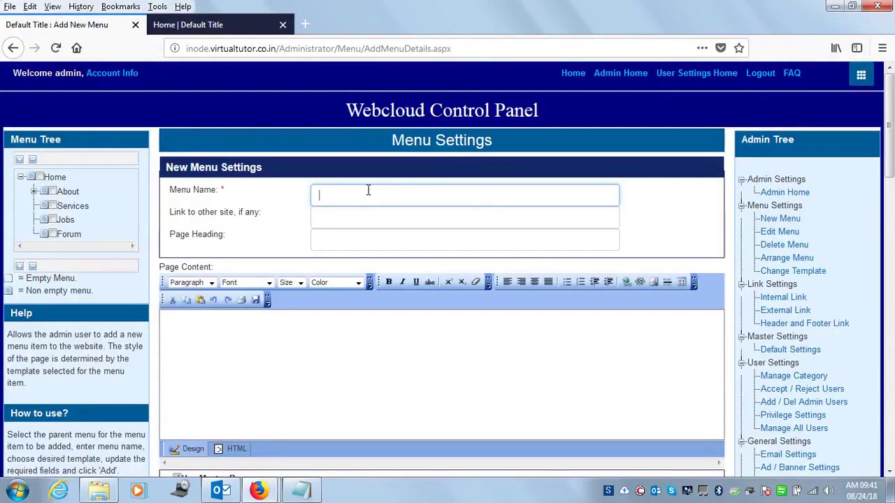
{"action": "type", "text": "Contact"}
{"action": "left_click", "coordinate": [373, 238]}
{"action": "type", "text": "Contact Us"}
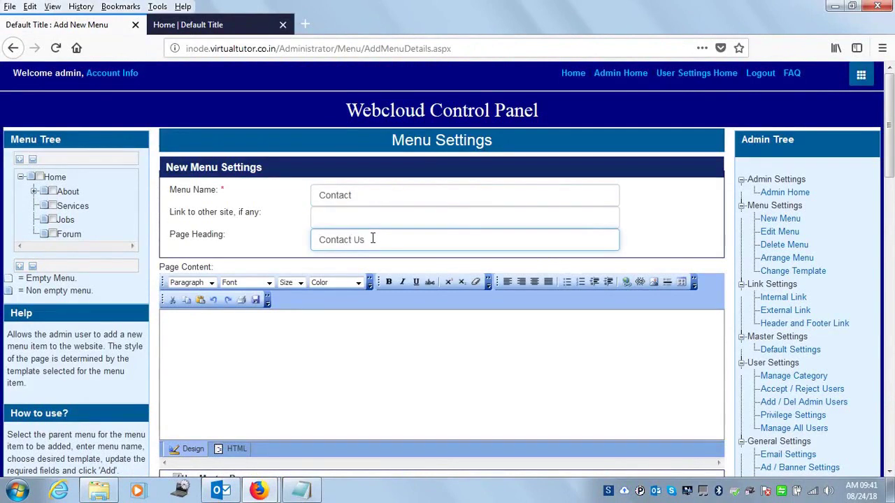
Enter the page content "You can reach Us in the address and the contact details below." followed by a line break.
{"action": "left_click", "coordinate": [323, 371]}
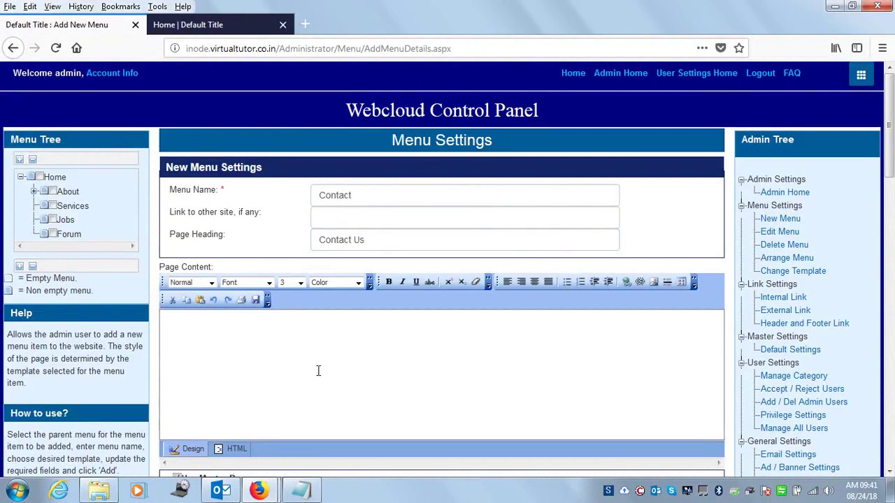
{"action": "type", "text": "You can reach Us"}
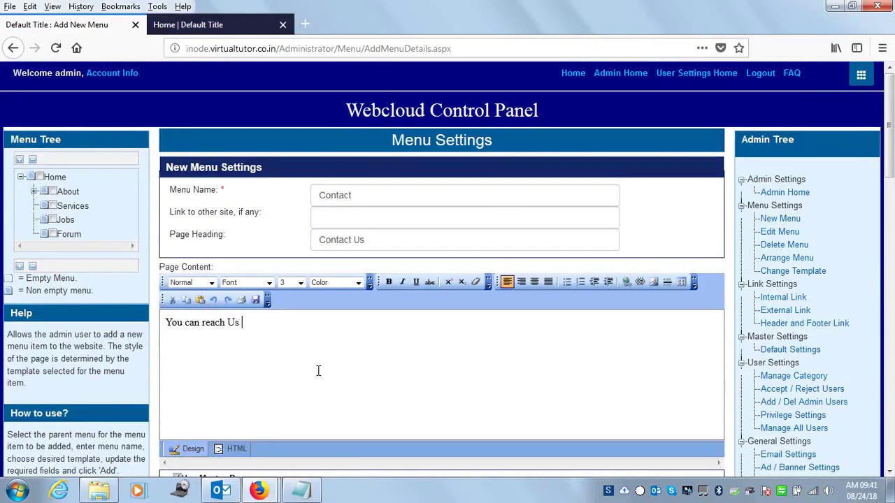
{"action": "type", "text": " in the address and the contact details bel"}
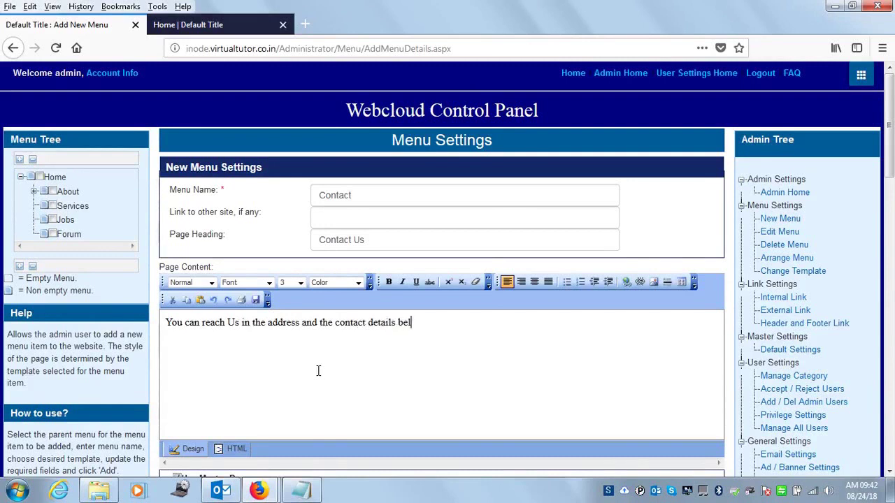
{"action": "type", "text": "ow."}
{"action": "key", "text": "Return"}
Apply a template to the new Contact menu, choosing Dynamic Feedback Form from the Others category.
{"action": "scroll", "coordinate": [890, 187], "scroll_direction": "down", "scroll_amount": 2}
{"action": "scroll", "coordinate": [890, 187], "scroll_direction": "down", "scroll_amount": 3}
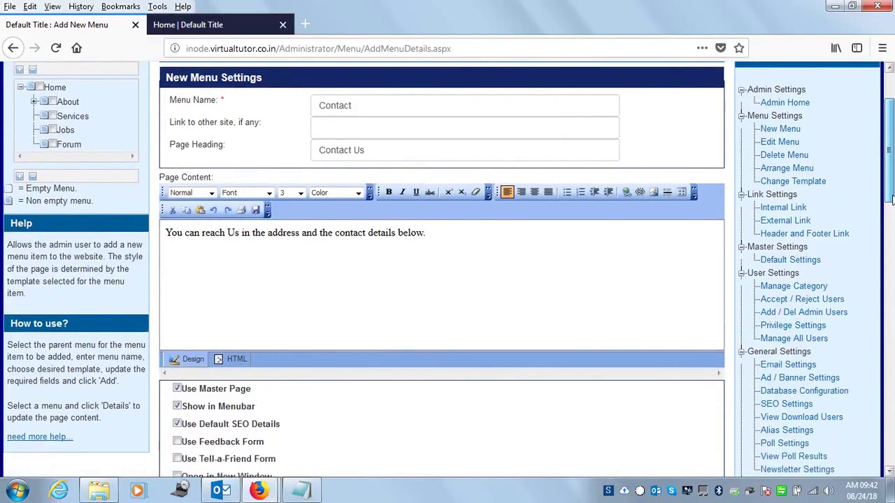
{"action": "left_click", "coordinate": [177, 322]}
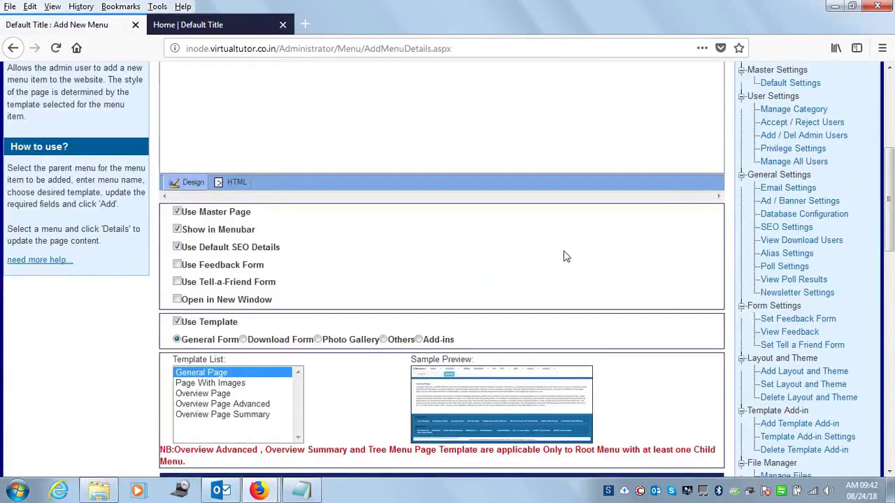
{"action": "left_click", "coordinate": [384, 340]}
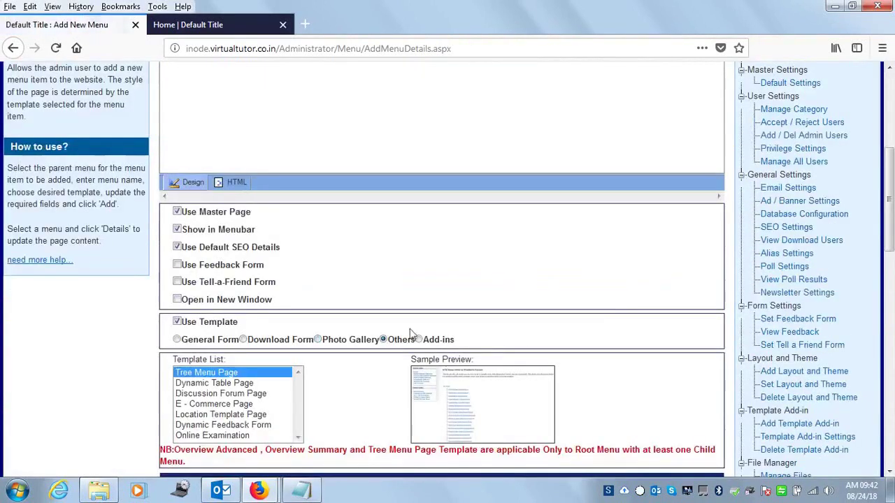
{"action": "left_click_drag", "start_coordinate": [890, 208], "coordinate": [888, 260]}
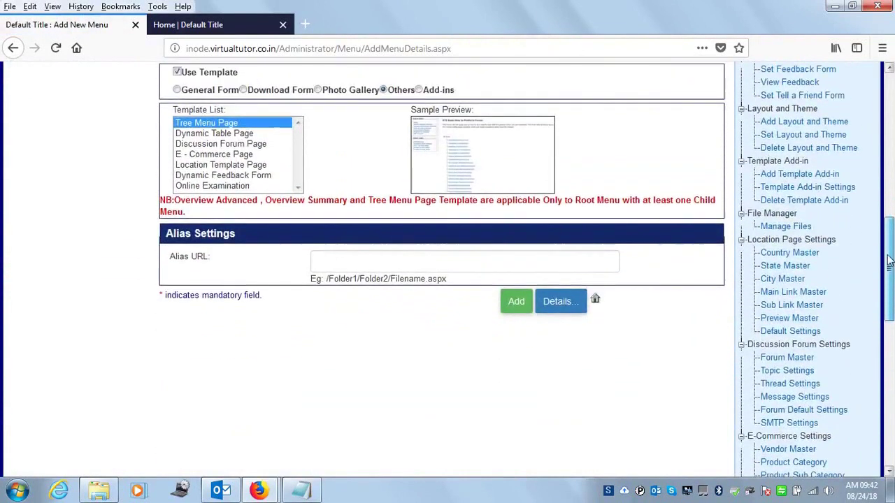
{"action": "left_click", "coordinate": [226, 175]}
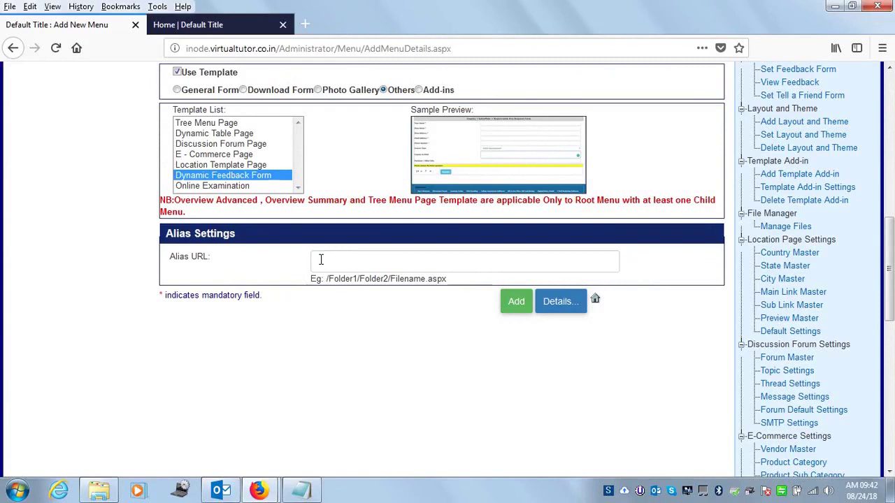
Enter the alias URL "/contact-us.aspx", copy it to the clipboard and clear the field.
{"action": "left_click", "coordinate": [363, 261]}
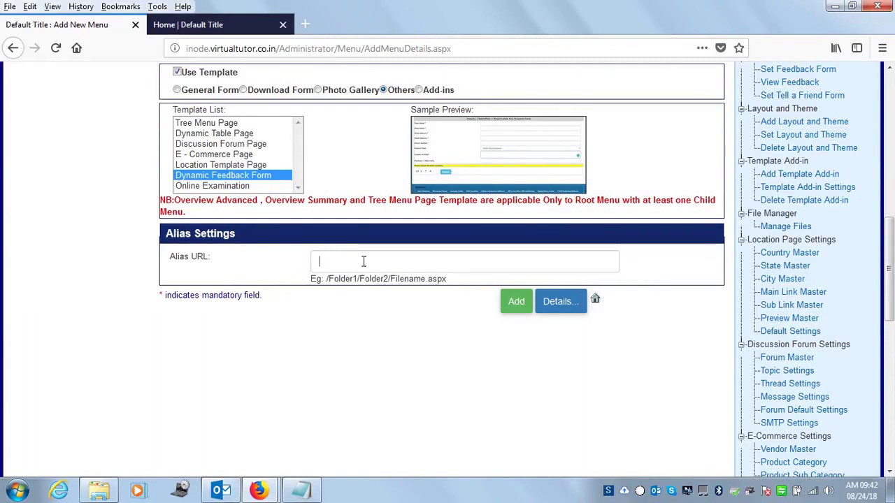
{"action": "type", "text": "/"}
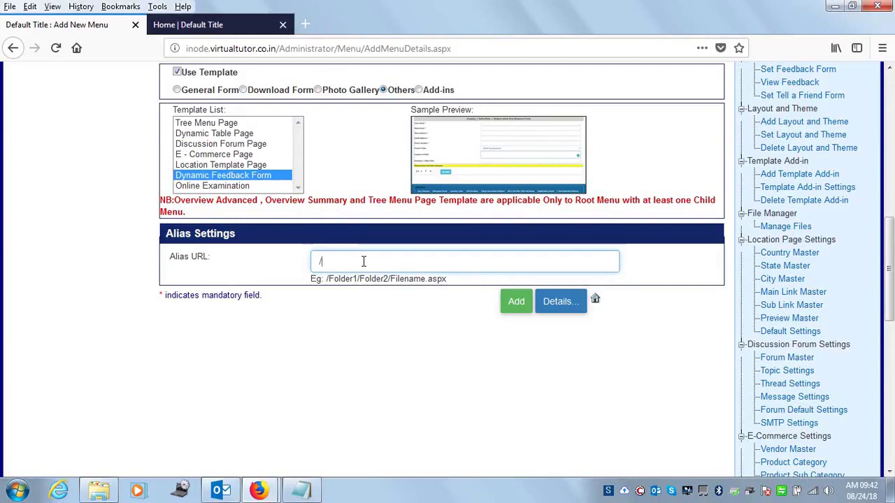
{"action": "type", "text": "contact-us.aspx"}
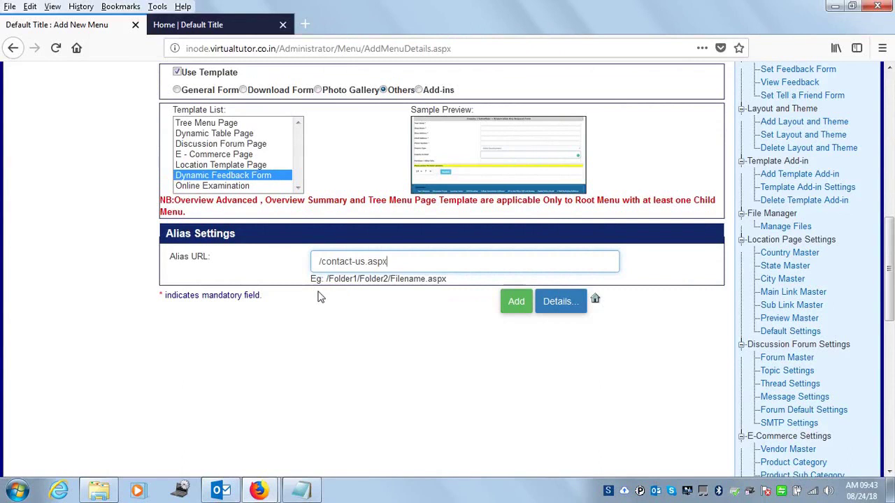
{"action": "left_click_drag", "start_coordinate": [399, 261], "coordinate": [104, 263]}
{"action": "key", "text": "ctrl+c"}
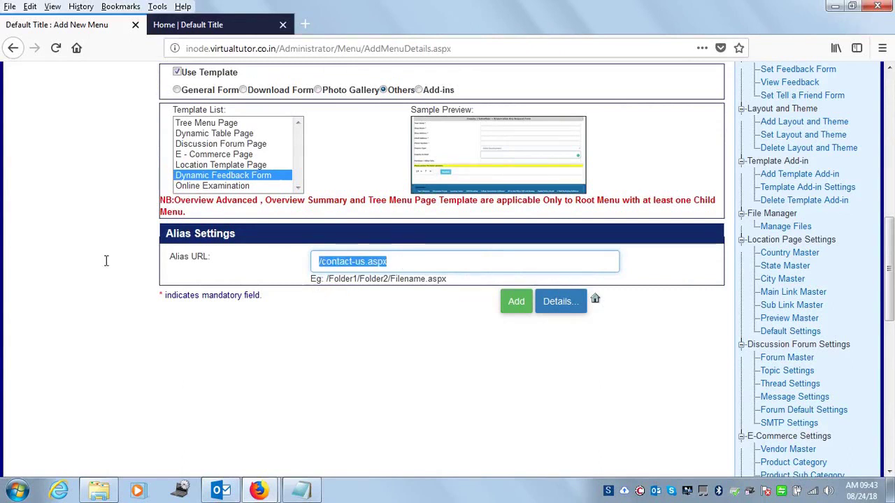
{"action": "key", "text": "BackSpace"}
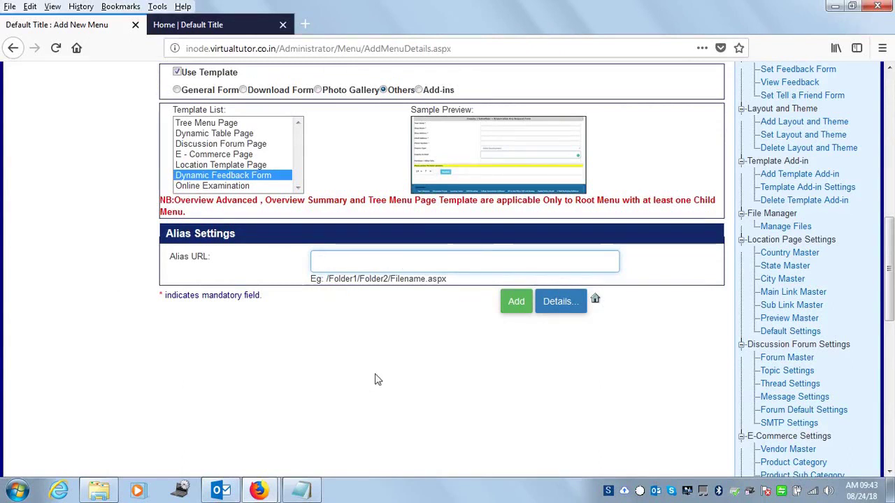
Select Home as the parent menu and add the new Contact menu.
{"action": "left_click", "coordinate": [519, 308]}
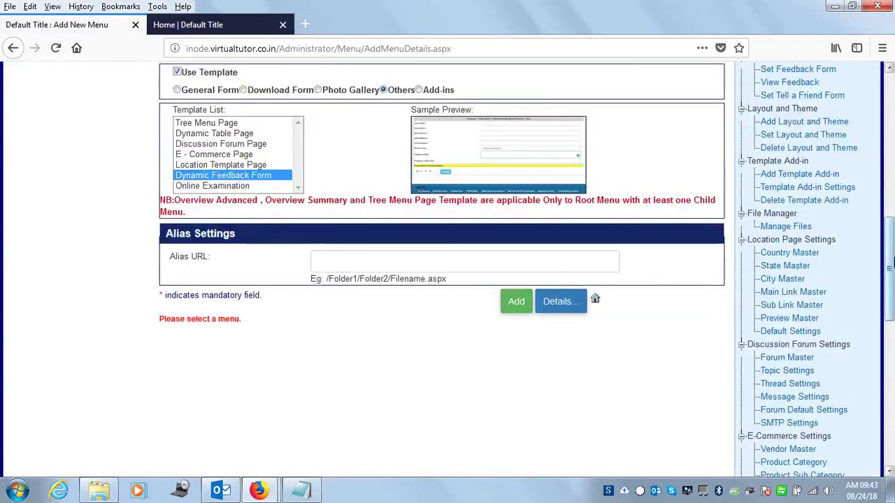
{"action": "left_click_drag", "start_coordinate": [889, 228], "coordinate": [882, 84]}
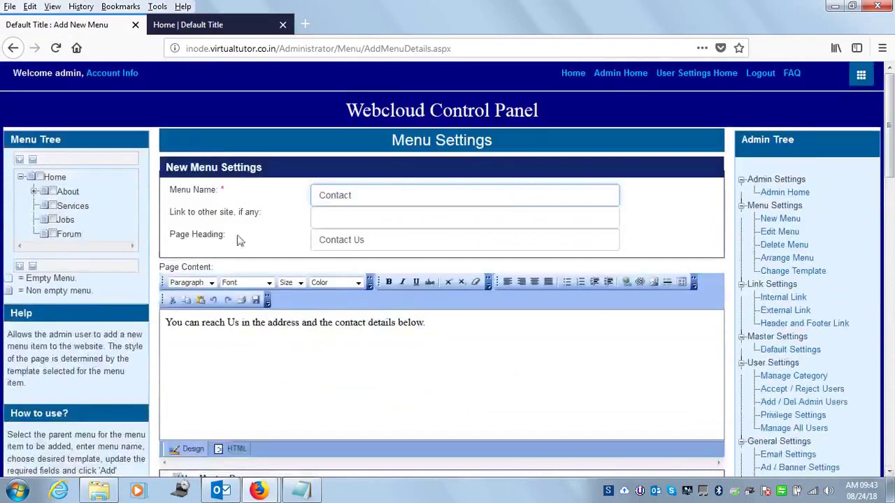
{"action": "left_click", "coordinate": [40, 179]}
{"action": "left_click_drag", "start_coordinate": [888, 140], "coordinate": [886, 321]}
{"action": "scroll", "coordinate": [621, 379], "scroll_direction": "up", "scroll_amount": 3}
{"action": "left_click", "coordinate": [504, 371]}
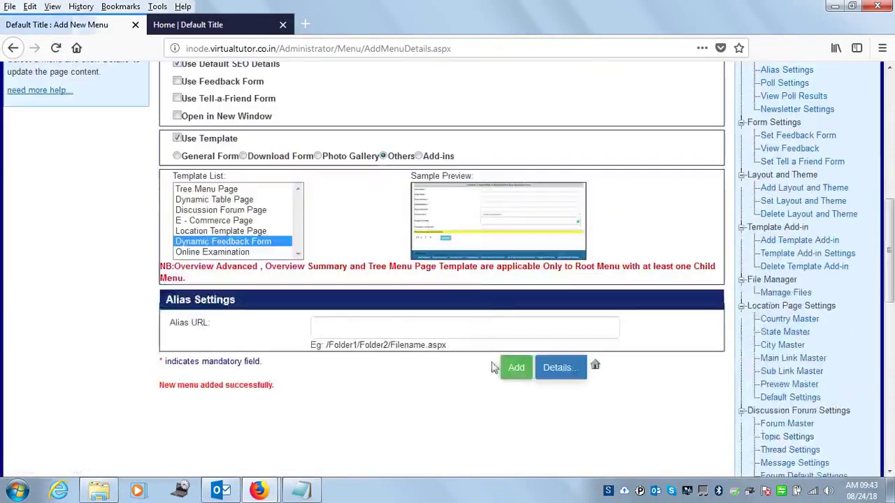
{"action": "scroll", "coordinate": [863, 122], "scroll_direction": "up", "scroll_amount": 1}
{"action": "scroll", "coordinate": [863, 122], "scroll_direction": "up", "scroll_amount": 5}
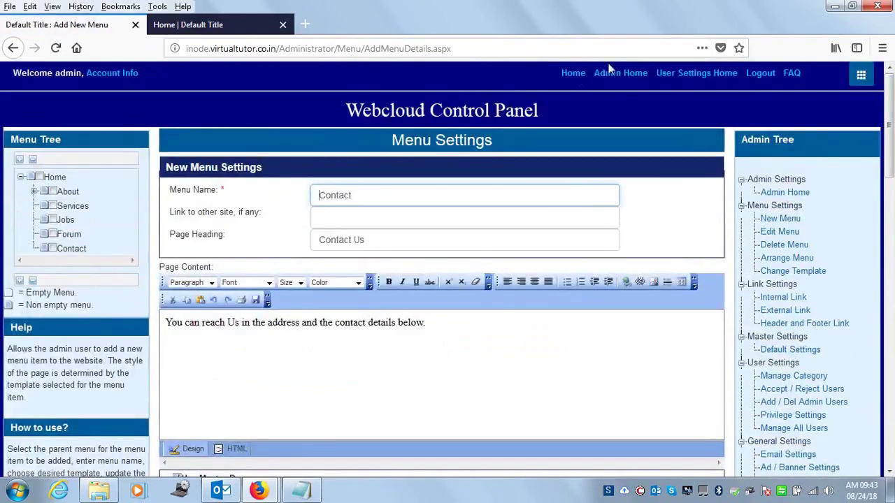
Open the Contact page from the live site's menu bar and examine its page URL.
{"action": "left_click", "coordinate": [201, 25]}
{"action": "left_click", "coordinate": [98, 102]}
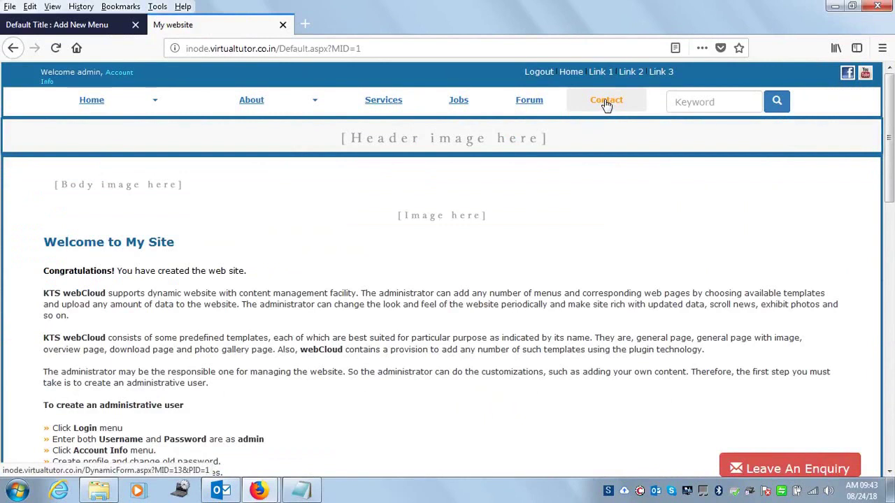
{"action": "left_click", "coordinate": [606, 103]}
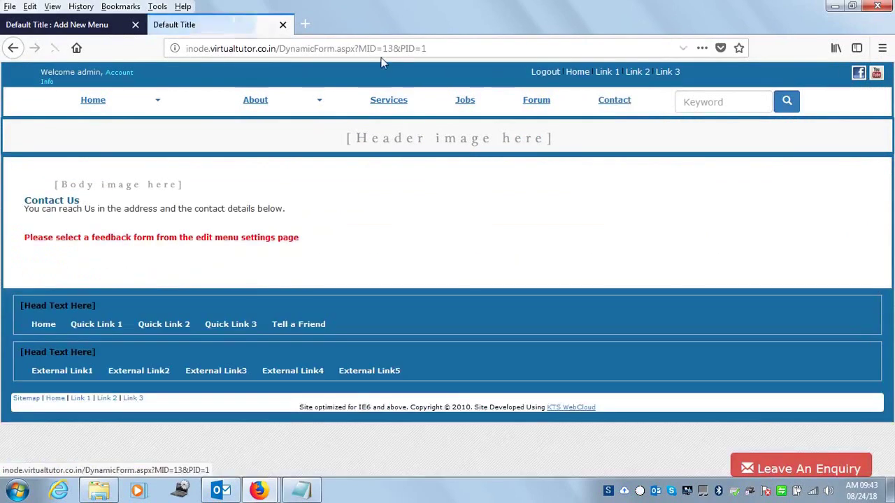
{"action": "left_click", "coordinate": [318, 53]}
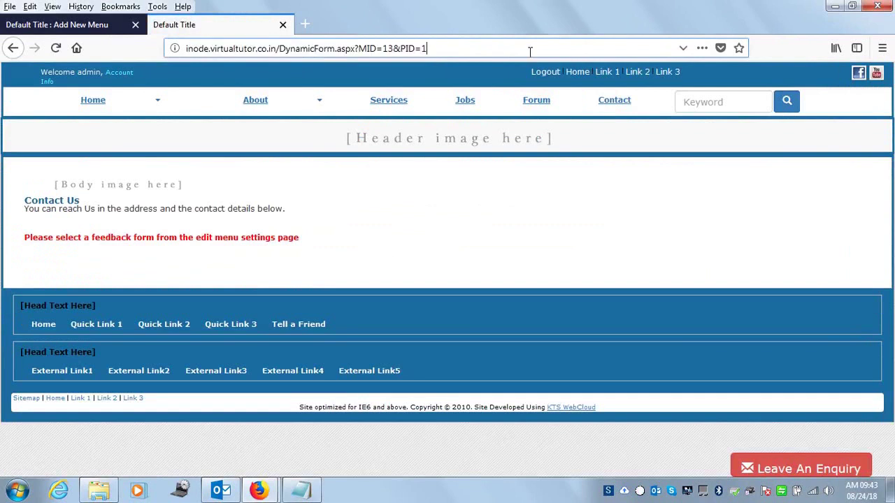
{"action": "left_click_drag", "start_coordinate": [485, 49], "coordinate": [171, 46]}
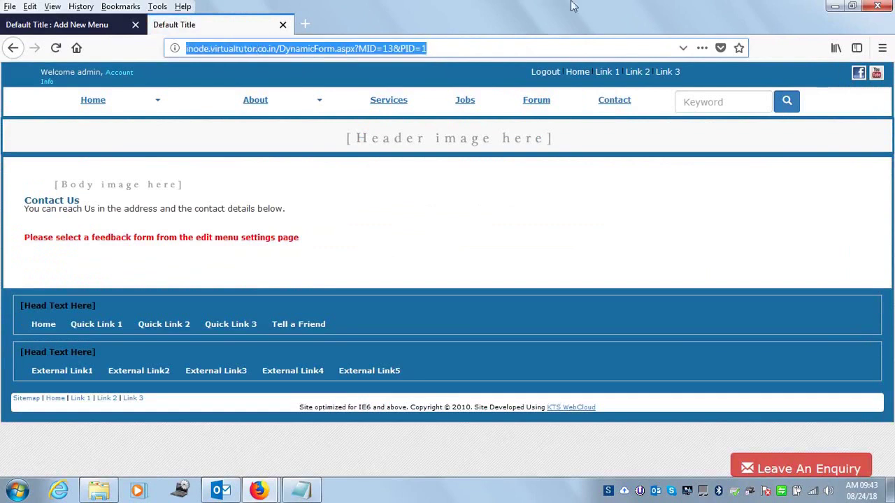
{"action": "left_click", "coordinate": [446, 51]}
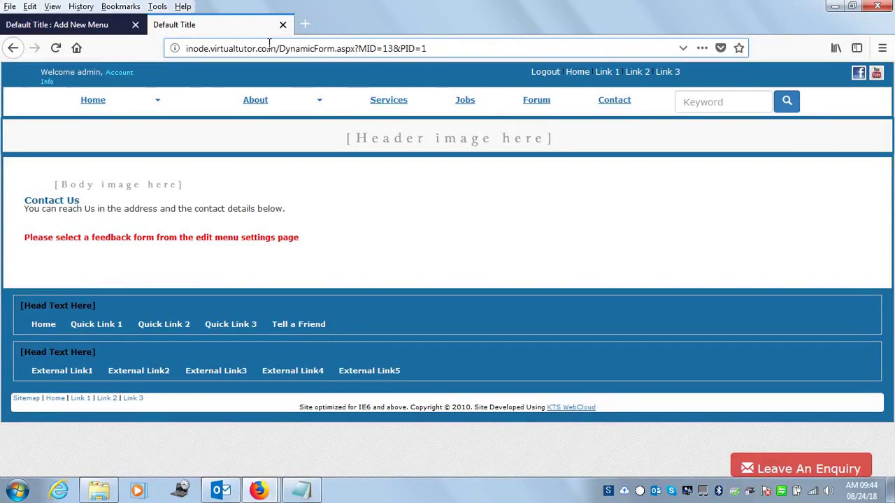
Return to the control panel, open the Contact menu for editing and look through its Dynamic Feedback Form settings.
{"action": "left_click", "coordinate": [30, 28]}
{"action": "left_click", "coordinate": [777, 233]}
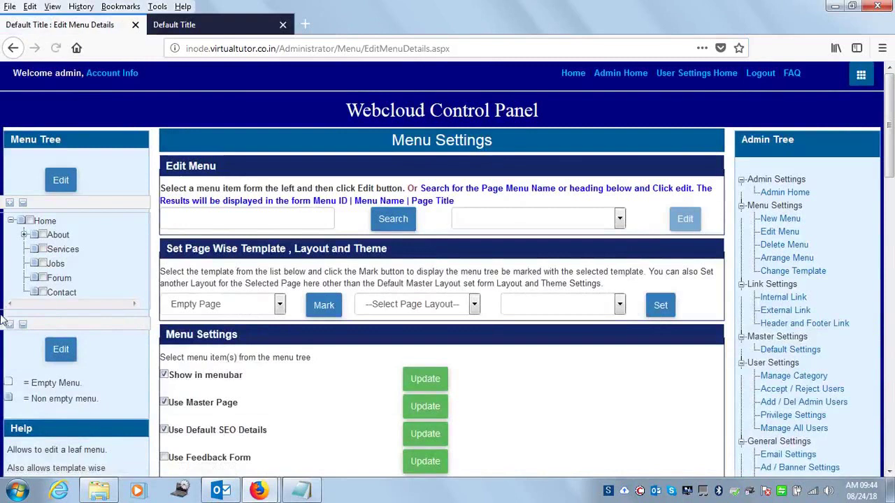
{"action": "left_click", "coordinate": [43, 293]}
{"action": "left_click", "coordinate": [62, 181]}
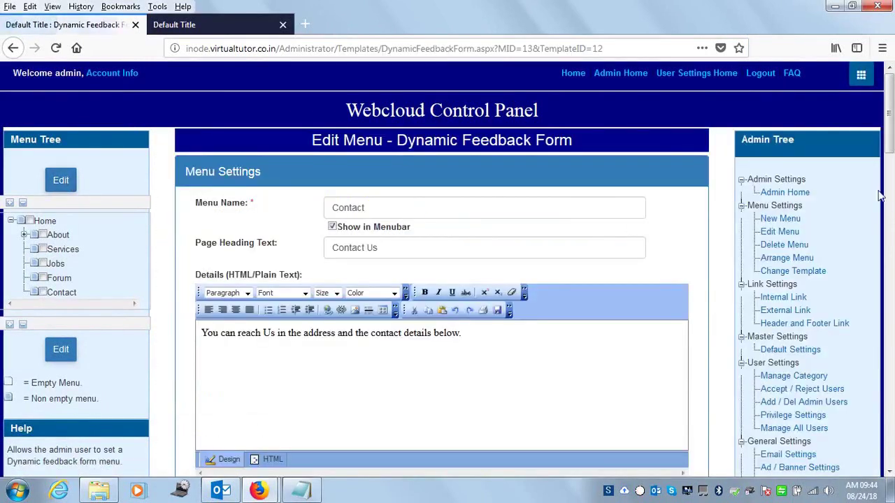
{"action": "left_click_drag", "start_coordinate": [889, 144], "coordinate": [876, 407]}
{"action": "left_click_drag", "start_coordinate": [885, 457], "coordinate": [889, 105]}
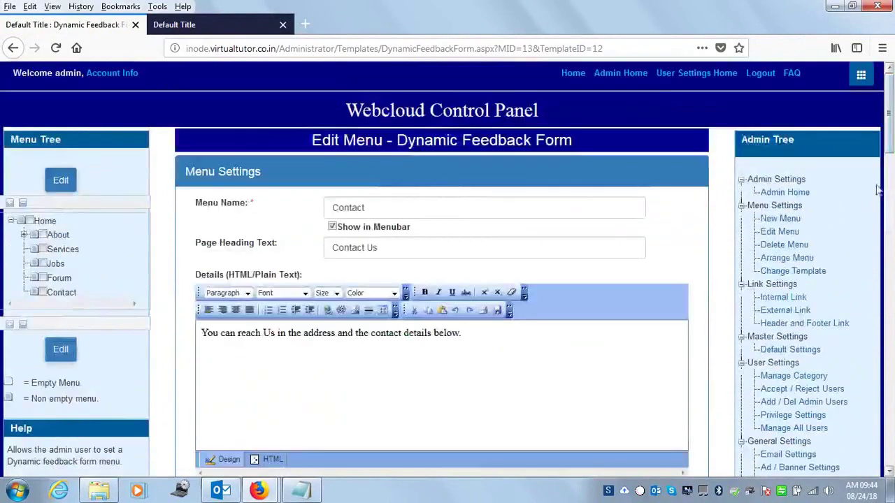
Go back to Edit Menu and update the Contact menu's alias URL with the copied "/contact-us.aspx".
{"action": "left_click", "coordinate": [776, 232]}
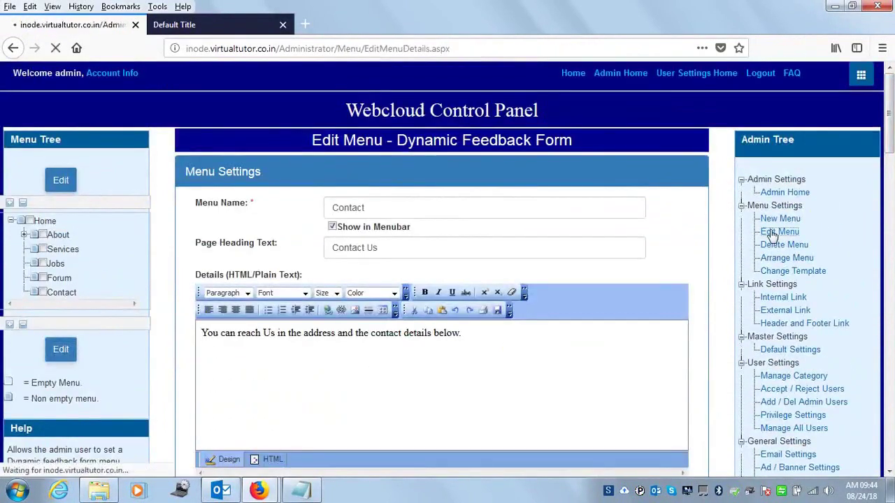
{"action": "left_click", "coordinate": [43, 292]}
{"action": "left_click_drag", "start_coordinate": [890, 162], "coordinate": [891, 278]}
{"action": "left_click", "coordinate": [319, 227]}
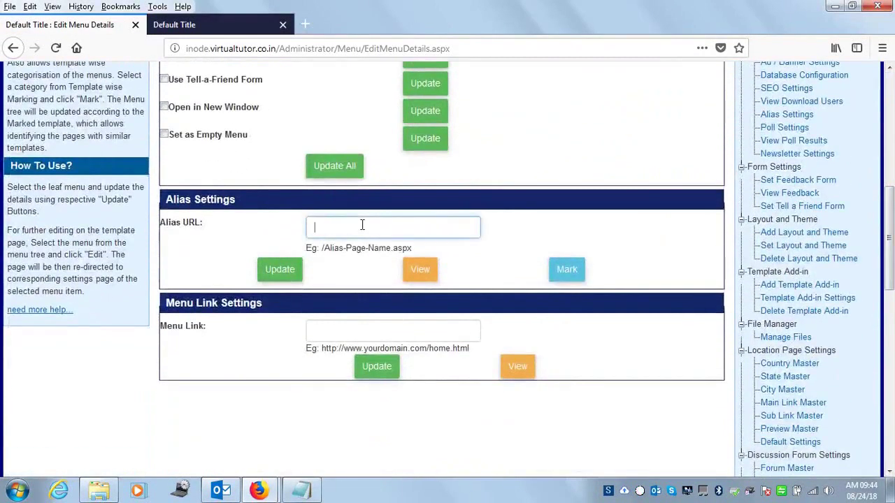
{"action": "key", "text": "ctrl+v"}
{"action": "left_click", "coordinate": [284, 278]}
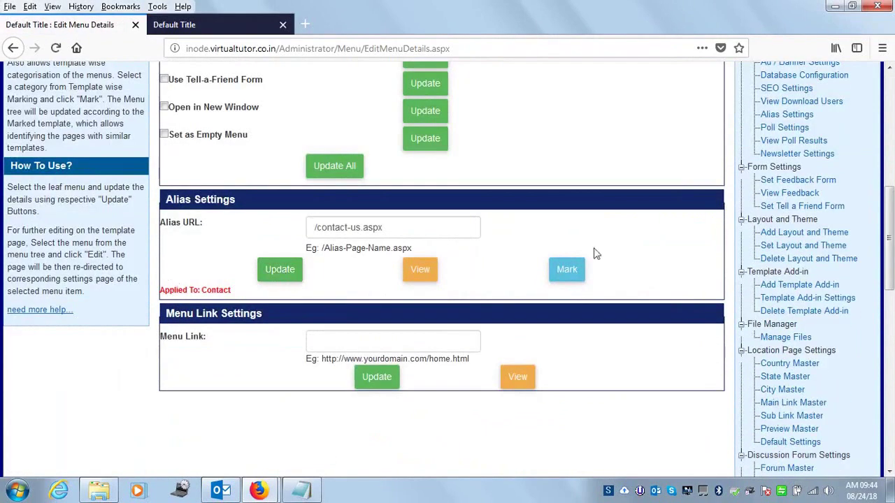
Reload the live site's home page and recheck the Contact page's URL and feedback form message.
{"action": "scroll", "coordinate": [879, 311], "scroll_direction": "up", "scroll_amount": 10}
{"action": "left_click", "coordinate": [175, 24]}
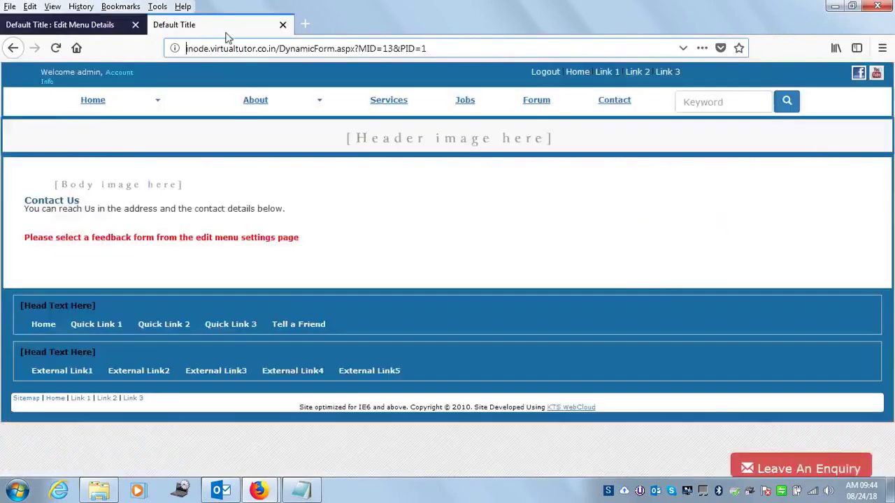
{"action": "left_click", "coordinate": [98, 109]}
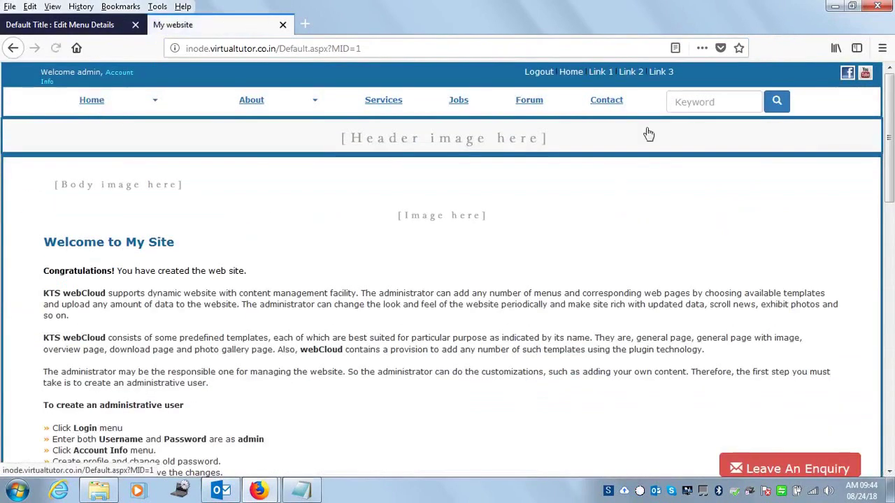
{"action": "left_click", "coordinate": [620, 105]}
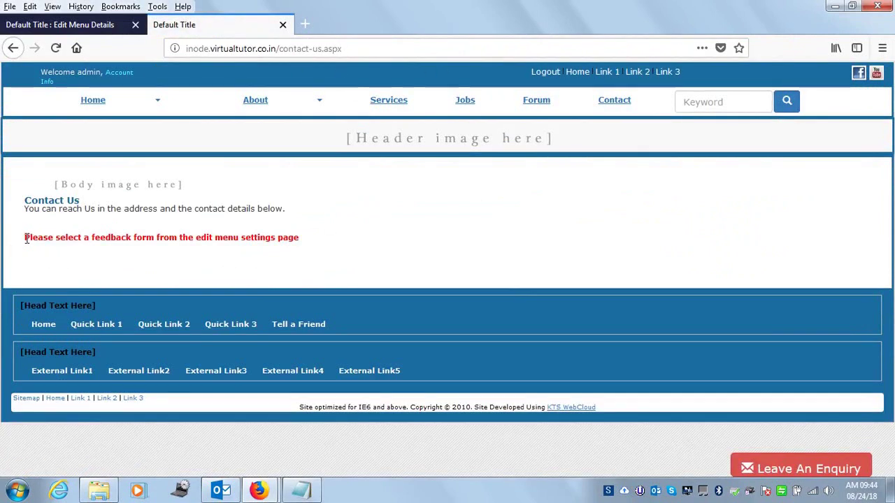
{"action": "left_click_drag", "start_coordinate": [33, 238], "coordinate": [457, 242]}
{"action": "left_click", "coordinate": [424, 246]}
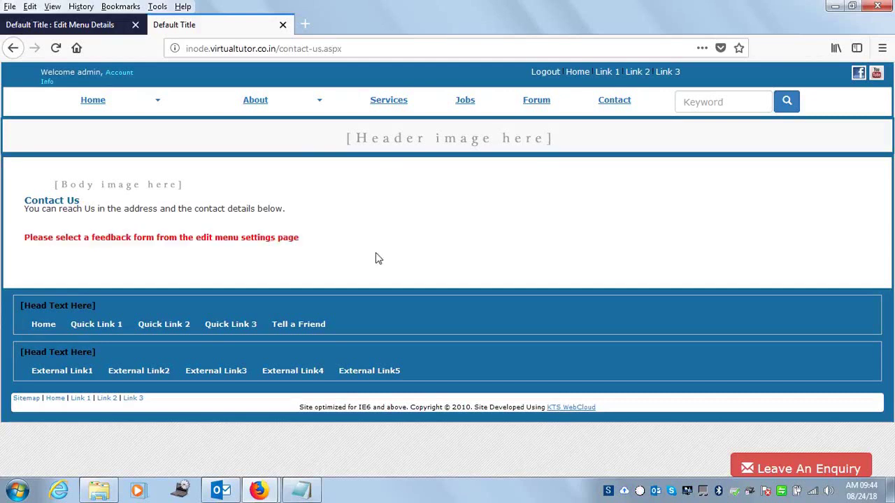
Reopen the Contact menu for editing in the control panel and examine the Dynamic Feedback Form Menu Link Settings.
{"action": "left_click", "coordinate": [94, 26]}
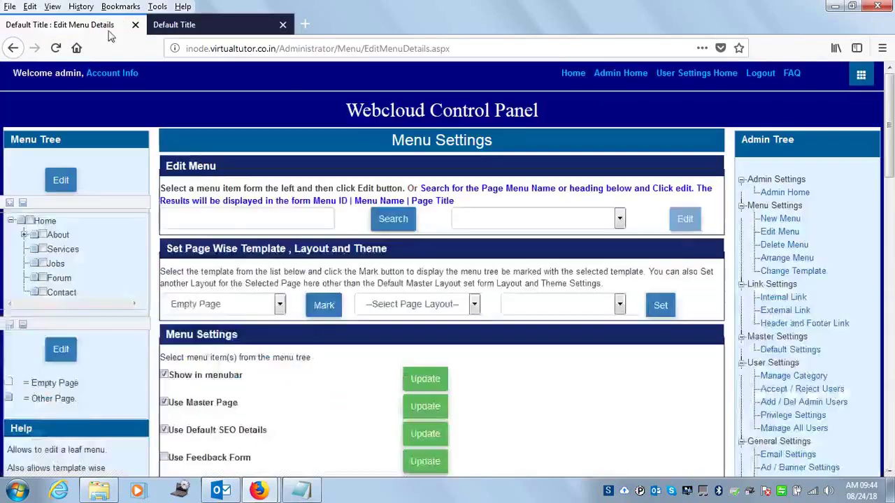
{"action": "left_click", "coordinate": [799, 295]}
{"action": "left_click", "coordinate": [790, 232]}
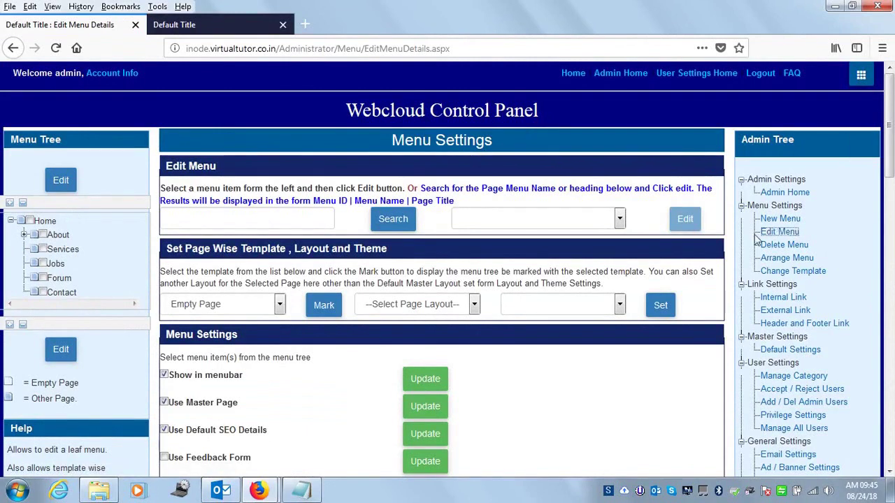
{"action": "left_click", "coordinate": [792, 233]}
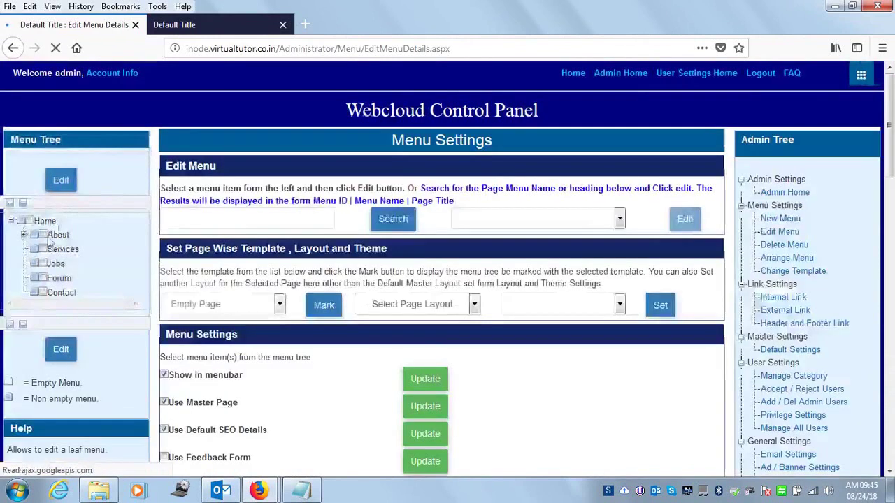
{"action": "left_click", "coordinate": [43, 292]}
{"action": "left_click", "coordinate": [63, 181]}
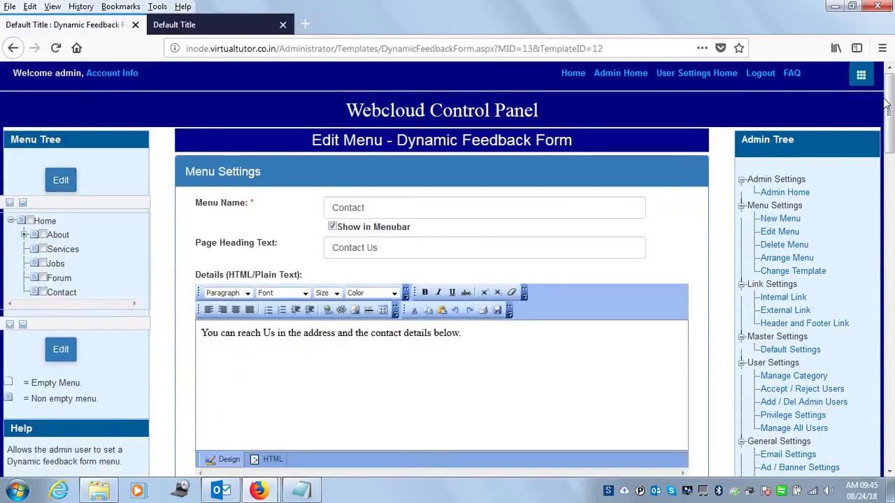
{"action": "scroll", "coordinate": [222, 279], "scroll_direction": "down", "scroll_amount": 5}
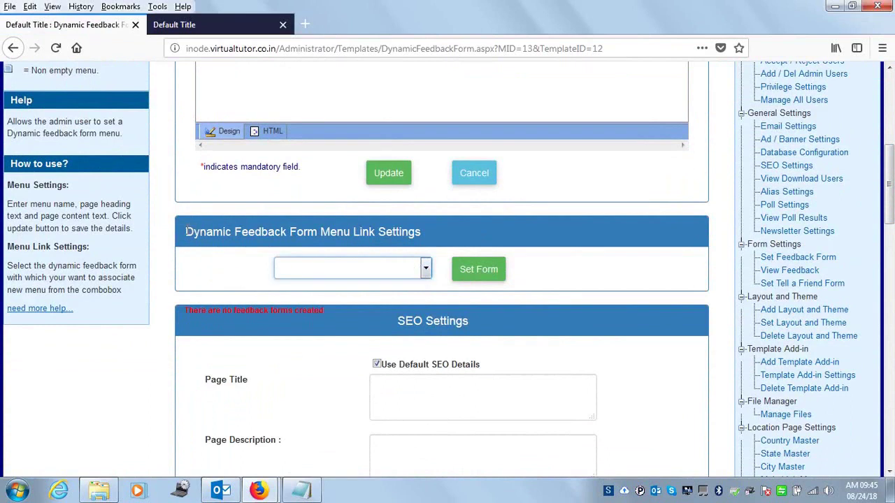
{"action": "left_click_drag", "start_coordinate": [186, 232], "coordinate": [409, 225]}
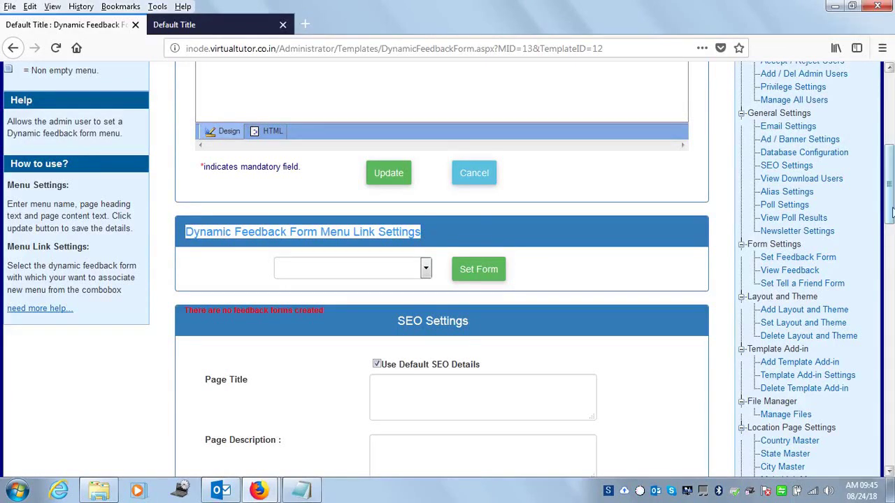
Leave the Contact menu's edit page and go to Admin Home.
{"action": "left_click_drag", "start_coordinate": [887, 210], "coordinate": [889, 112]}
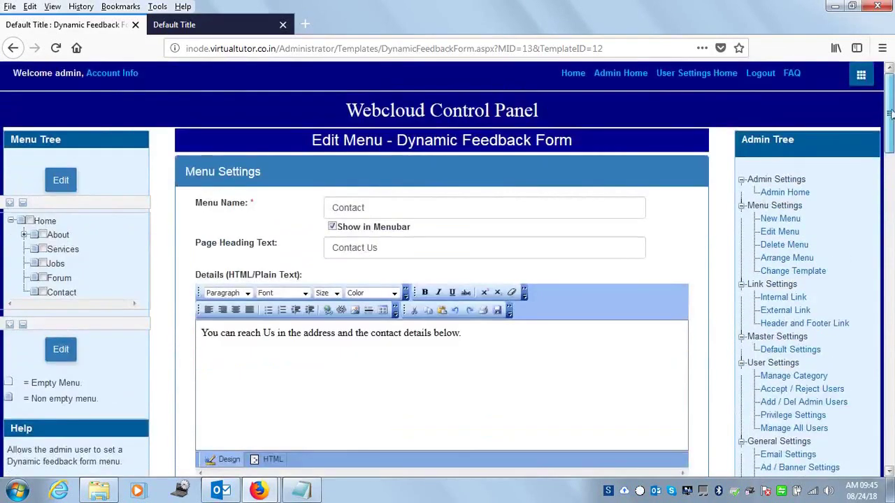
{"action": "left_click", "coordinate": [621, 73]}
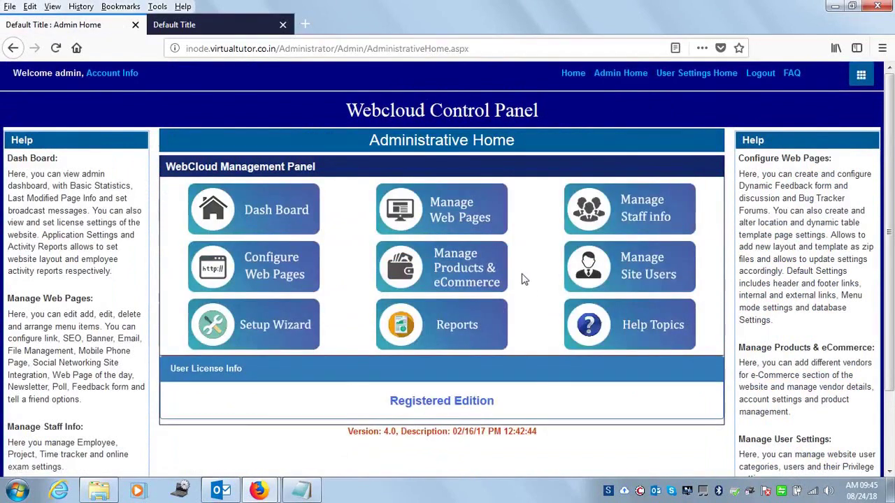
{"action": "left_click_drag", "start_coordinate": [891, 288], "coordinate": [893, 137]}
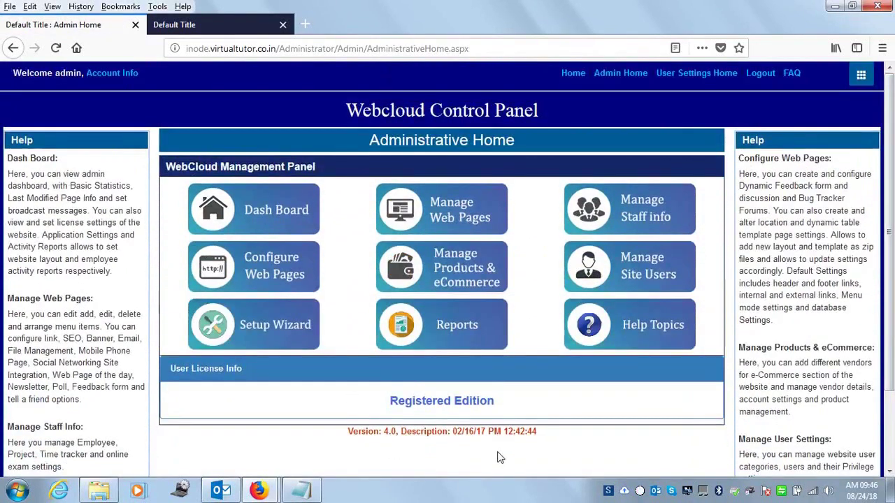